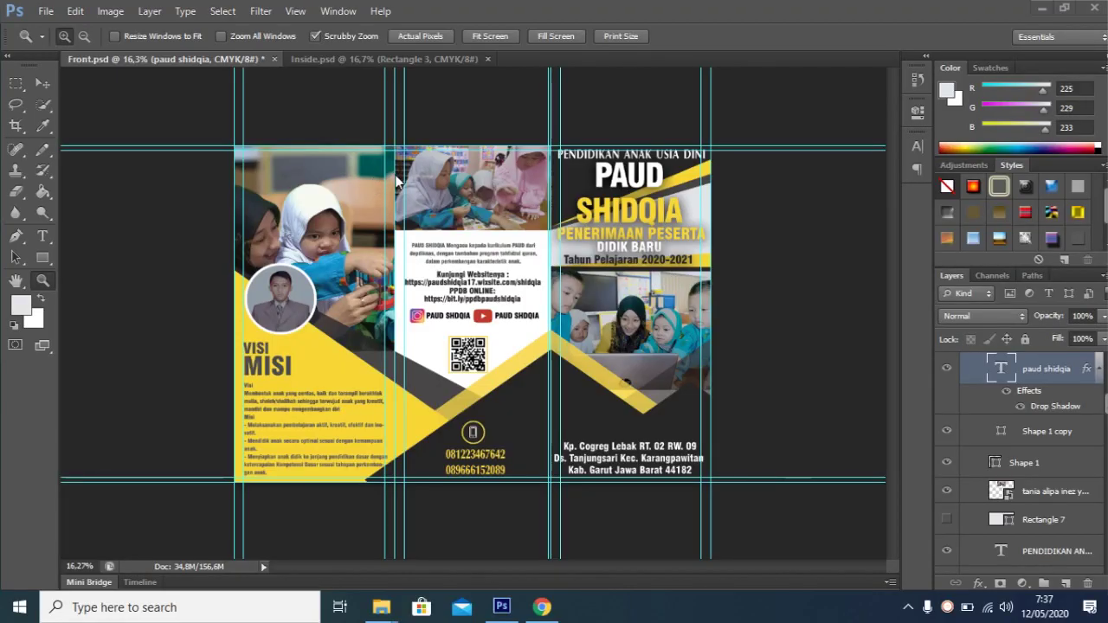
Switch the view from Front.psd to the Inside.psd spread of the PAUD SHIDQIA brochure.
{"action": "left_click", "coordinate": [338, 63]}
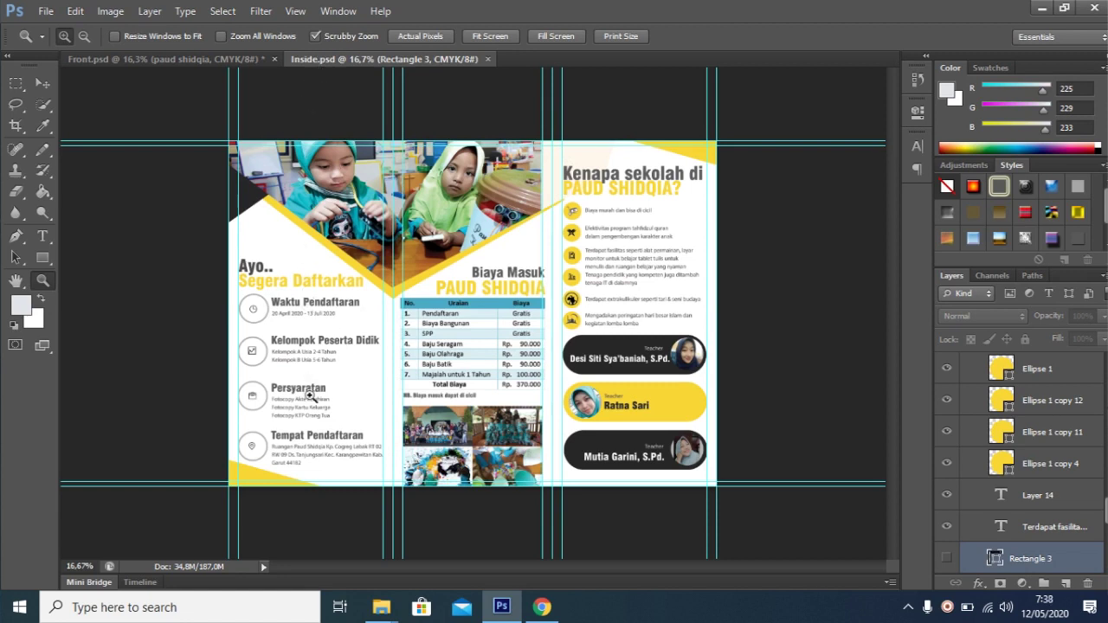
{"action": "left_click", "coordinate": [201, 58]}
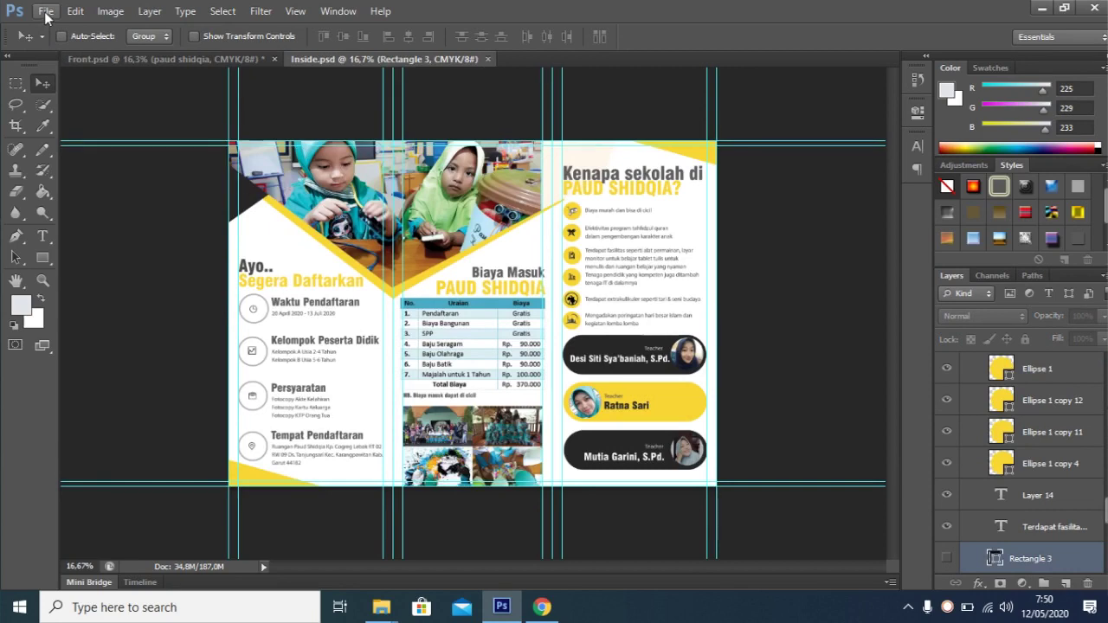
Create a white RGB document 'Brosur PPDB PAUD' at 29,7 × 21 cm and 300 ppi.
{"action": "left_click", "coordinate": [45, 11]}
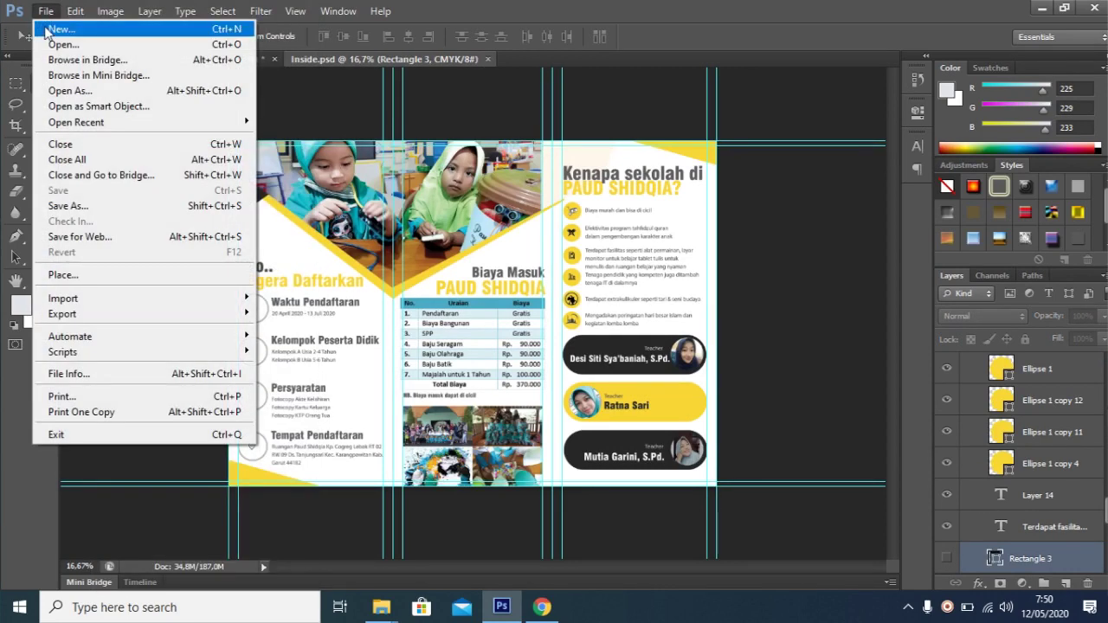
{"action": "left_click", "coordinate": [47, 30]}
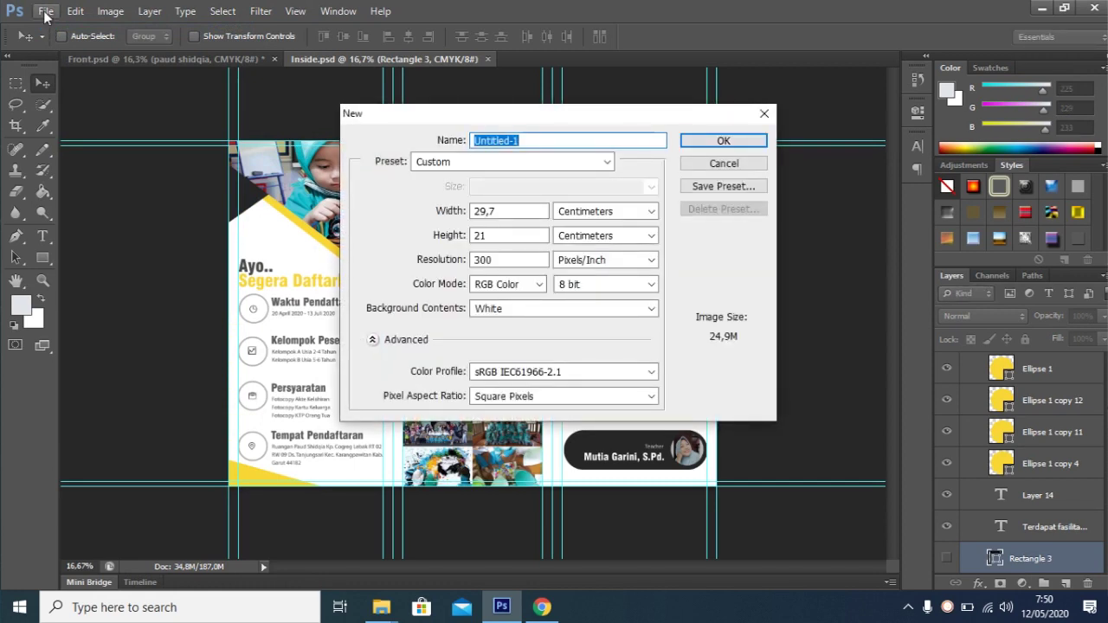
{"action": "type", "text": "bROSUR"}
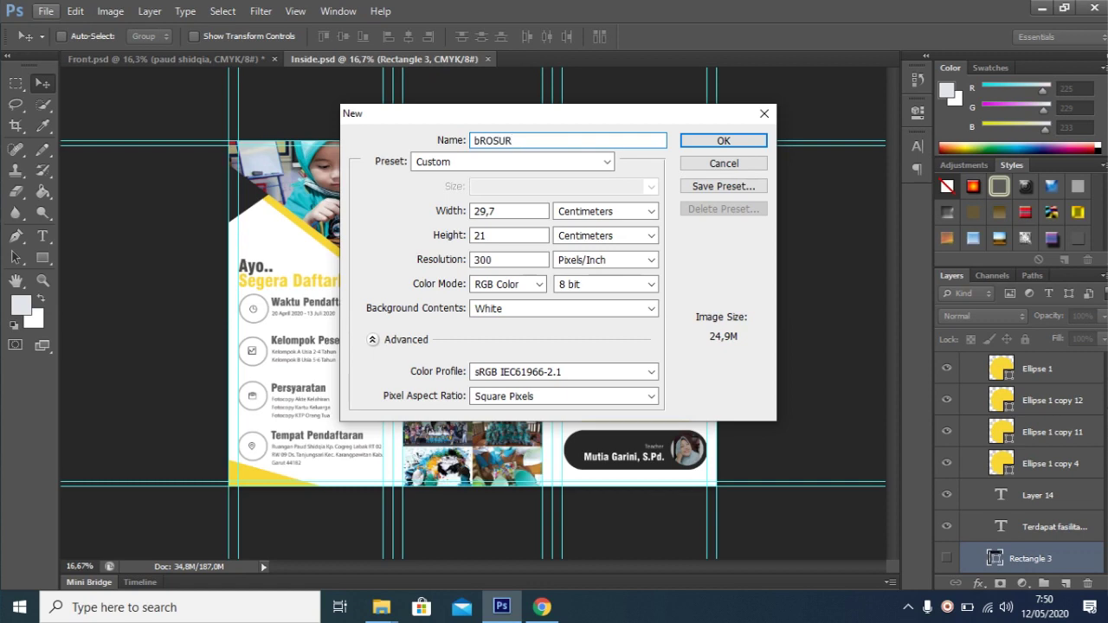
{"action": "key", "text": "ctrl+a"}
{"action": "type", "text": "B"}
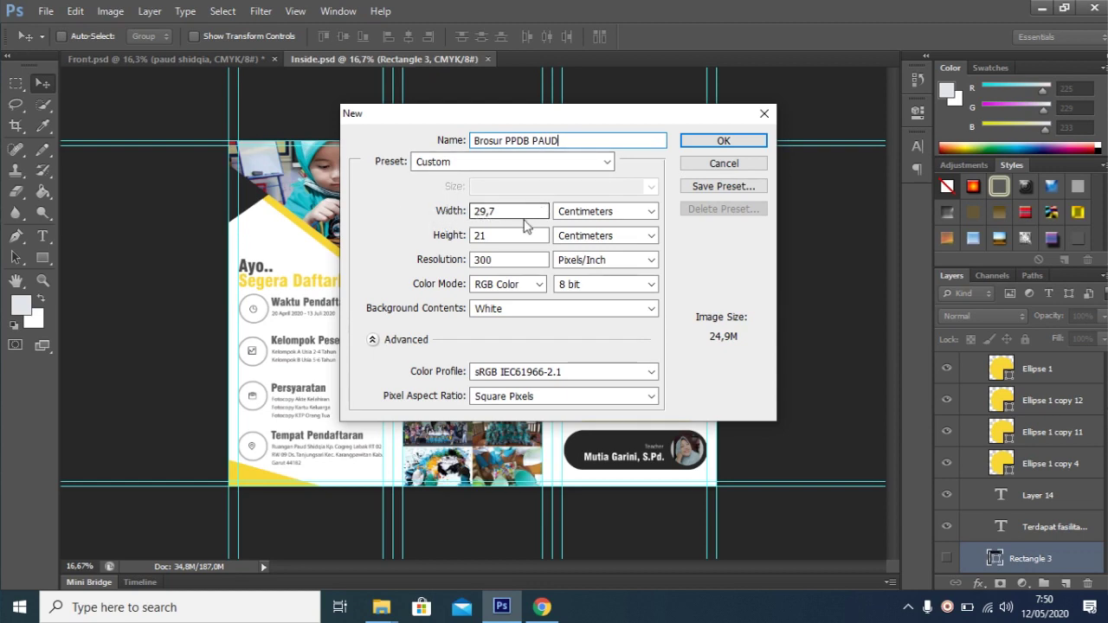
{"action": "left_click", "coordinate": [482, 239]}
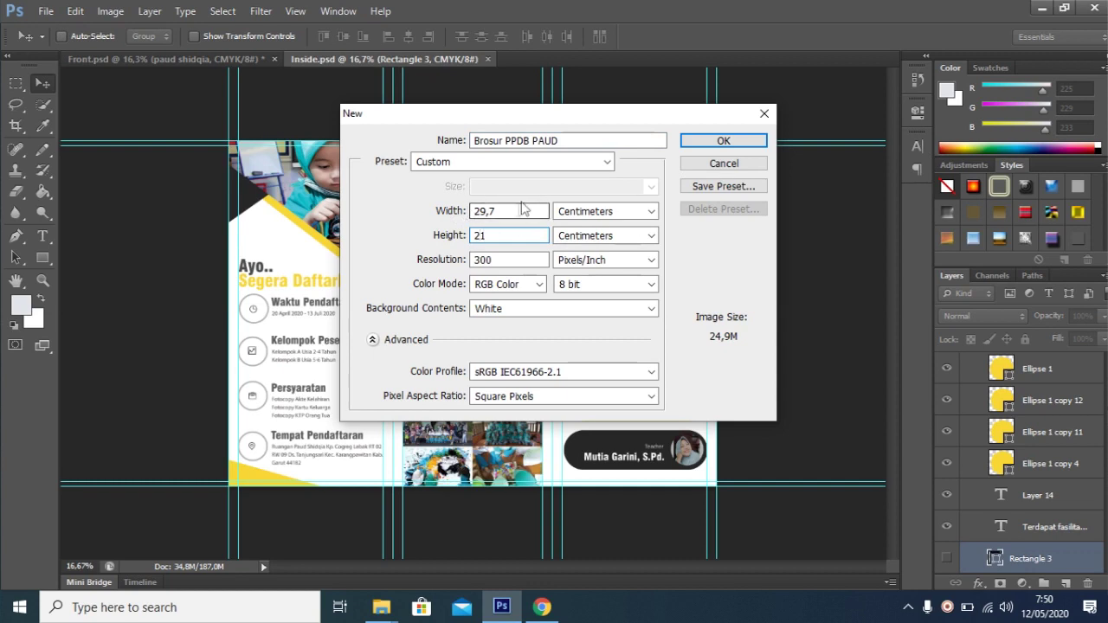
{"action": "left_click", "coordinate": [727, 141]}
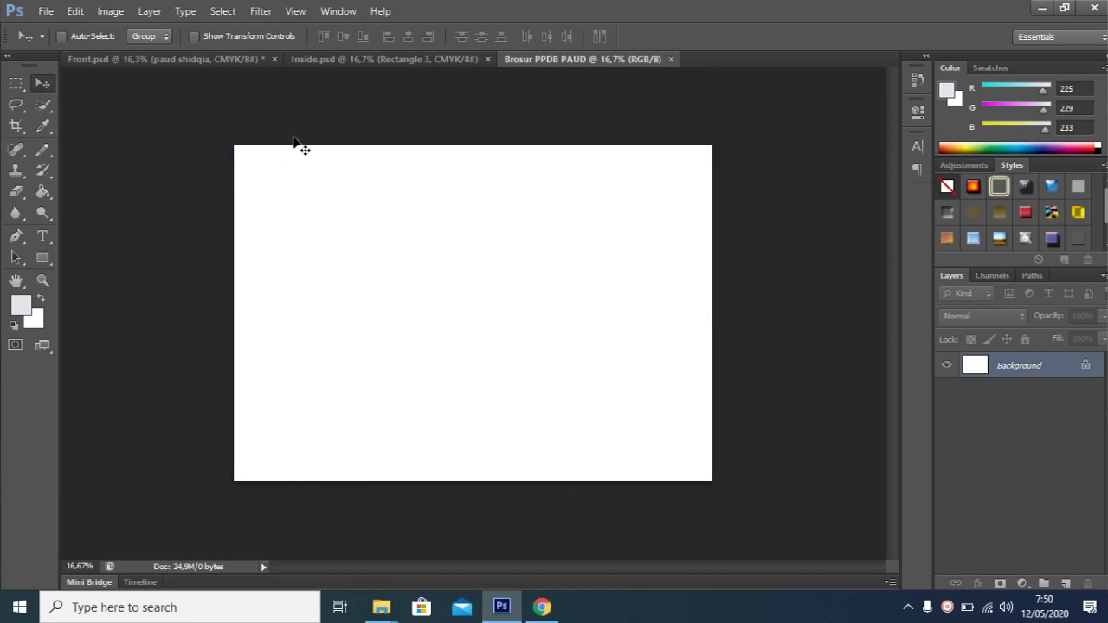
Compare the Inside.psd and Front.psd designs, then return to the blank Brosur PPDB PAUD canvas.
{"action": "left_click", "coordinate": [351, 56]}
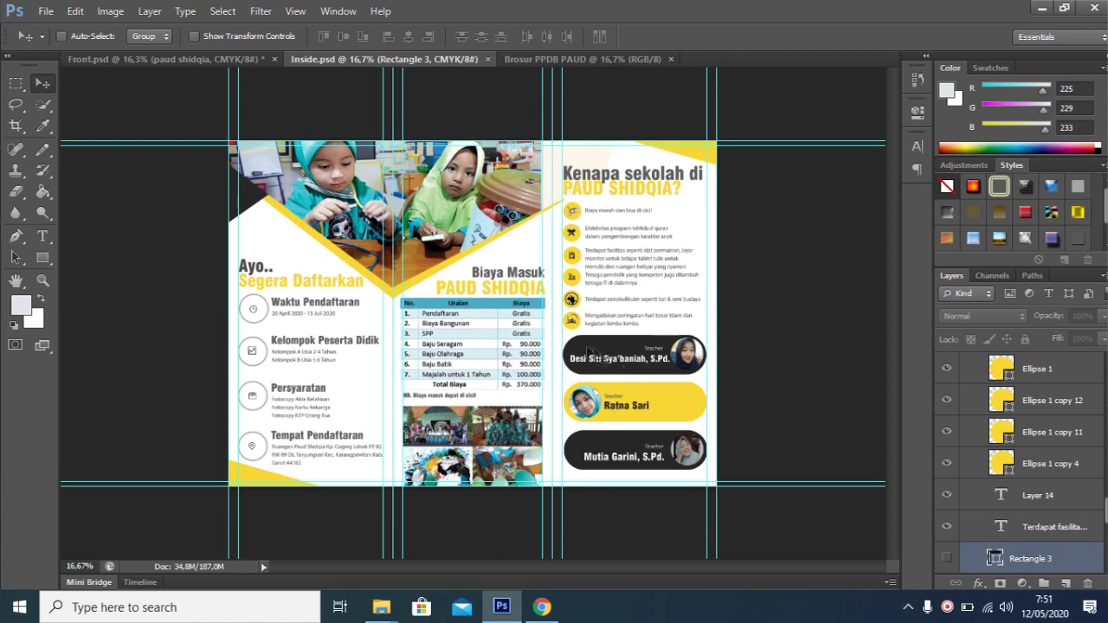
{"action": "left_click", "coordinate": [120, 59]}
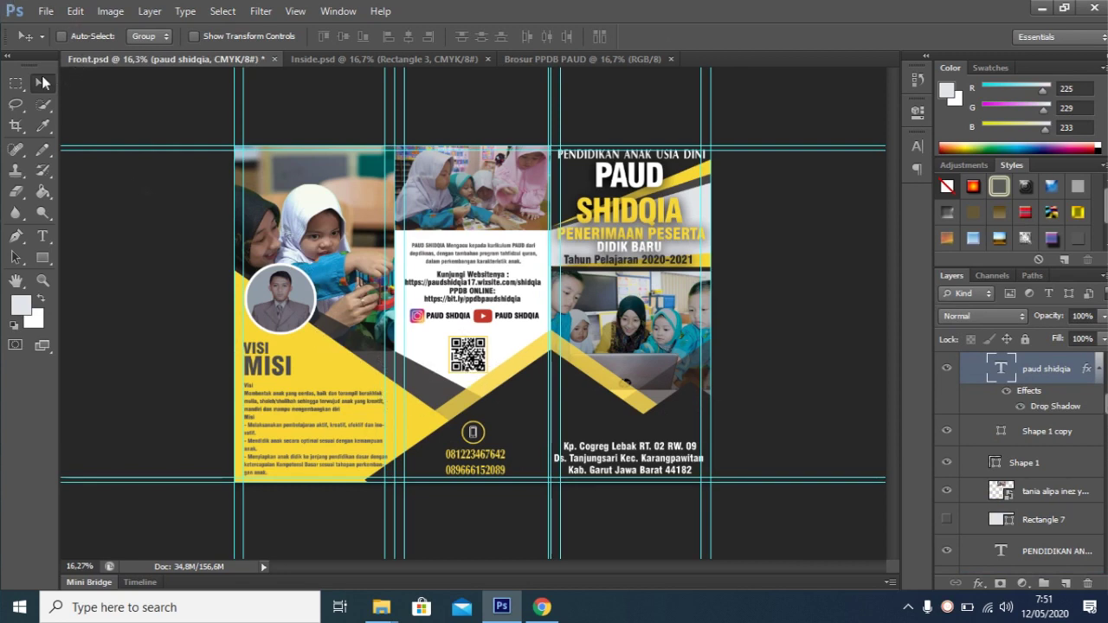
{"action": "left_click", "coordinate": [416, 57]}
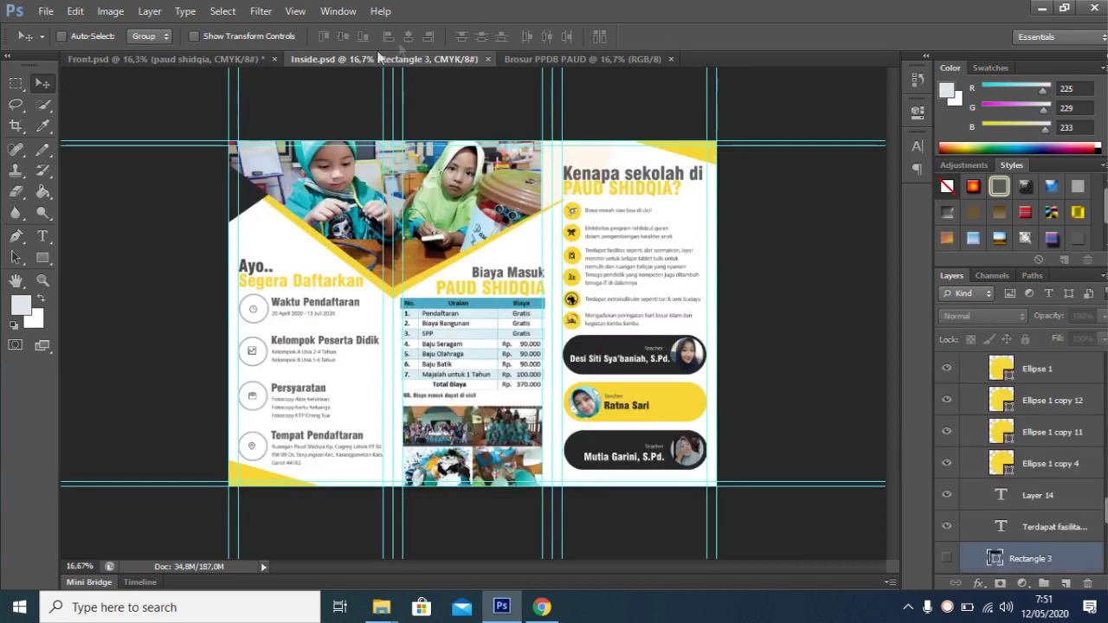
{"action": "left_click", "coordinate": [589, 61]}
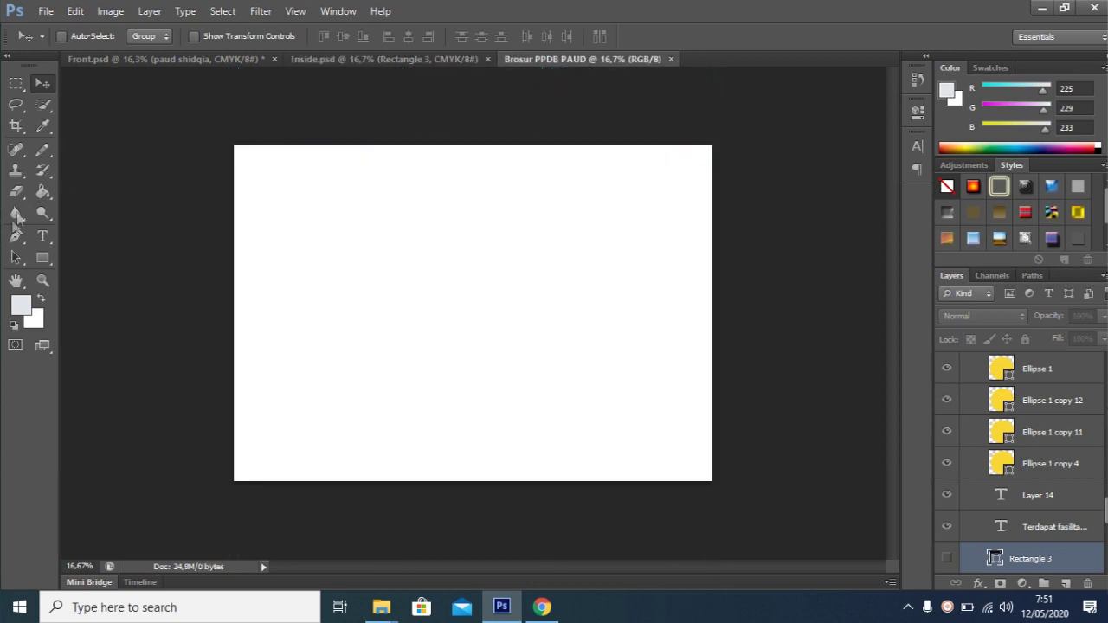
{"action": "left_click", "coordinate": [17, 237]}
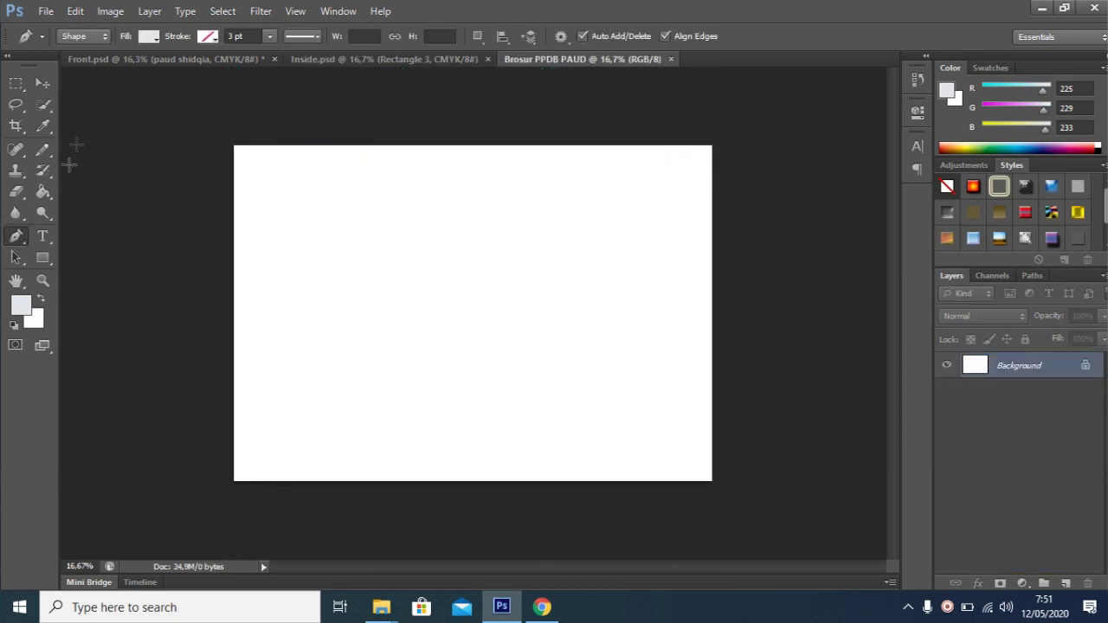
Draw a yellow-filled triangle shape in the bottom-left corner of the canvas.
{"action": "left_click", "coordinate": [74, 39]}
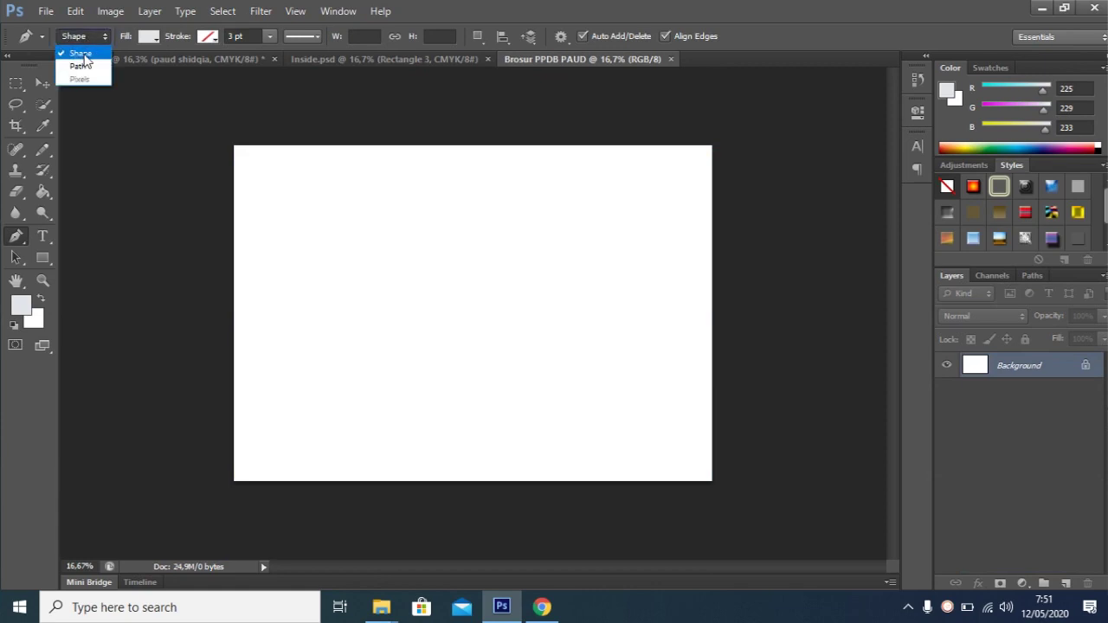
{"action": "left_click", "coordinate": [84, 56]}
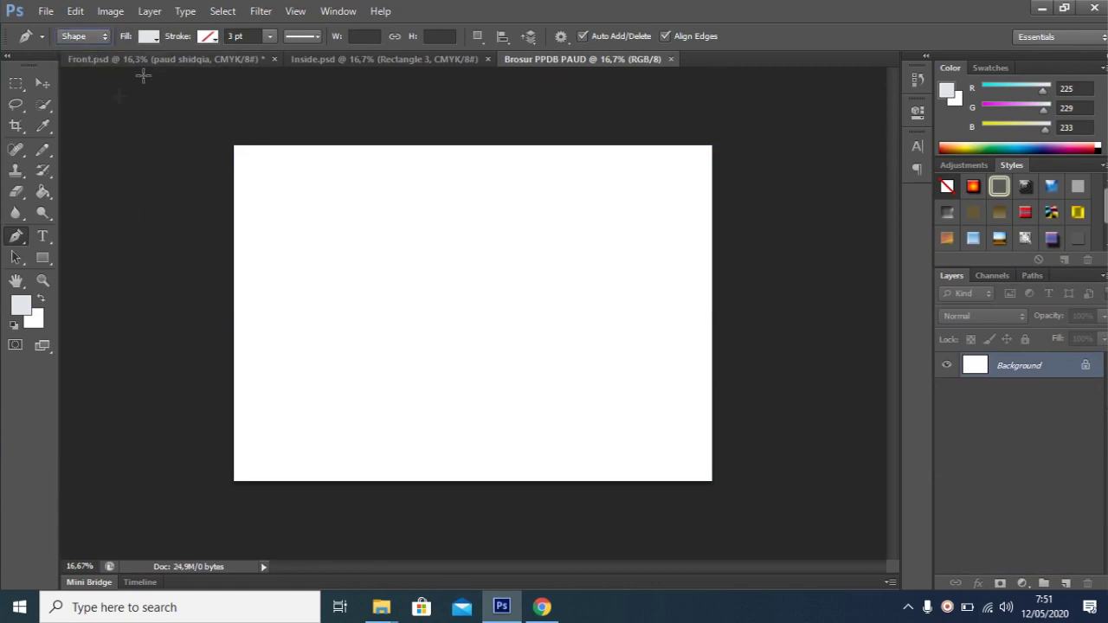
{"action": "left_click", "coordinate": [223, 488]}
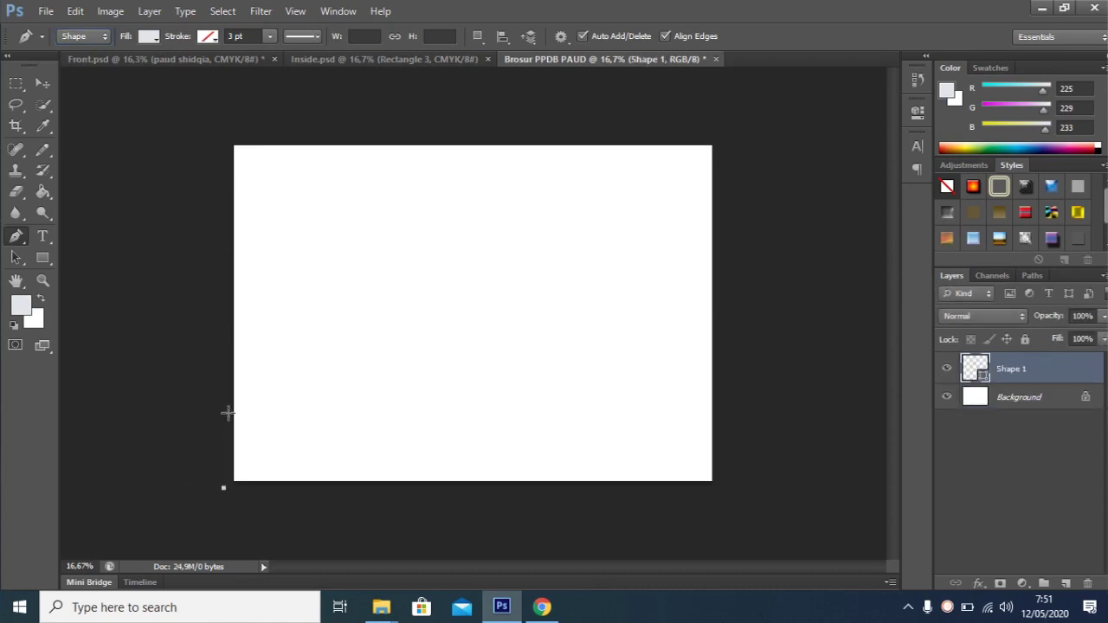
{"action": "left_click", "coordinate": [223, 415]}
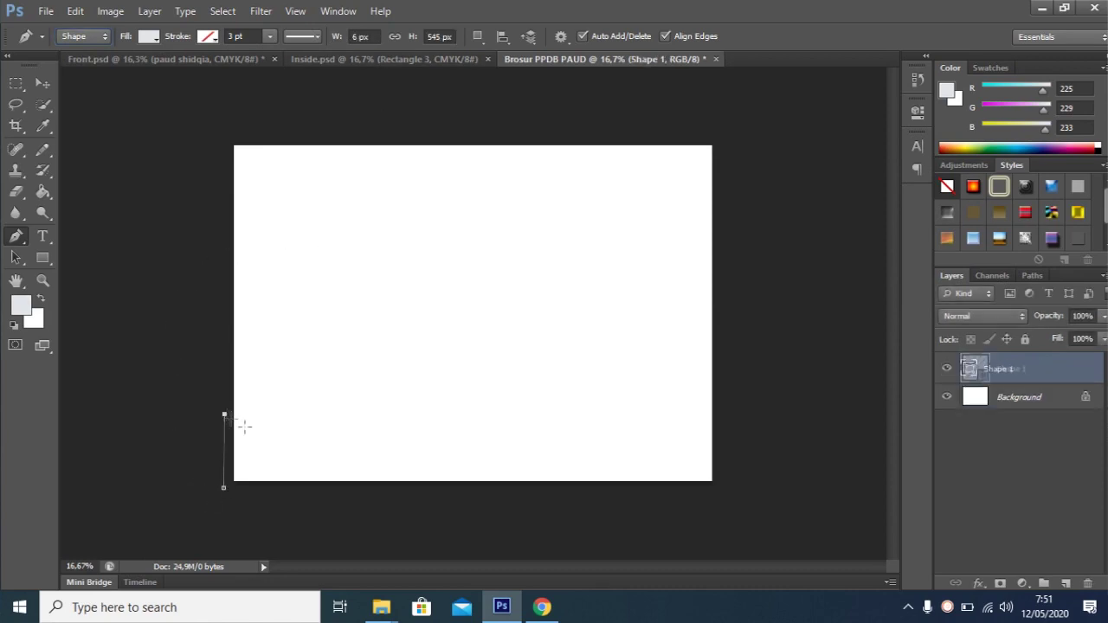
{"action": "left_click", "coordinate": [302, 487]}
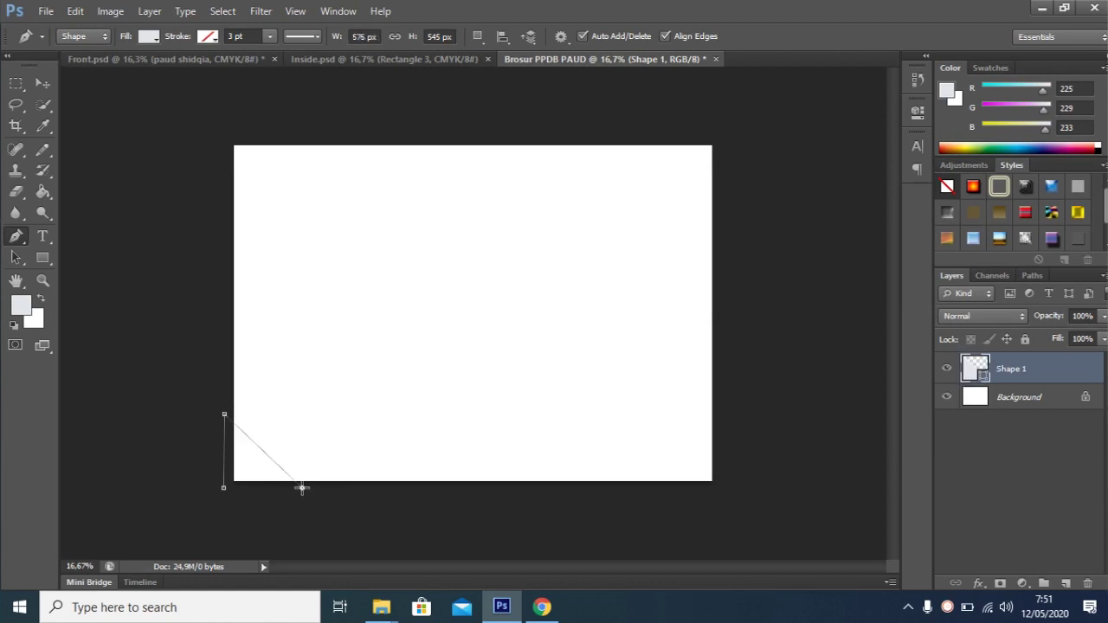
{"action": "left_click", "coordinate": [223, 487]}
{"action": "left_click", "coordinate": [153, 39]}
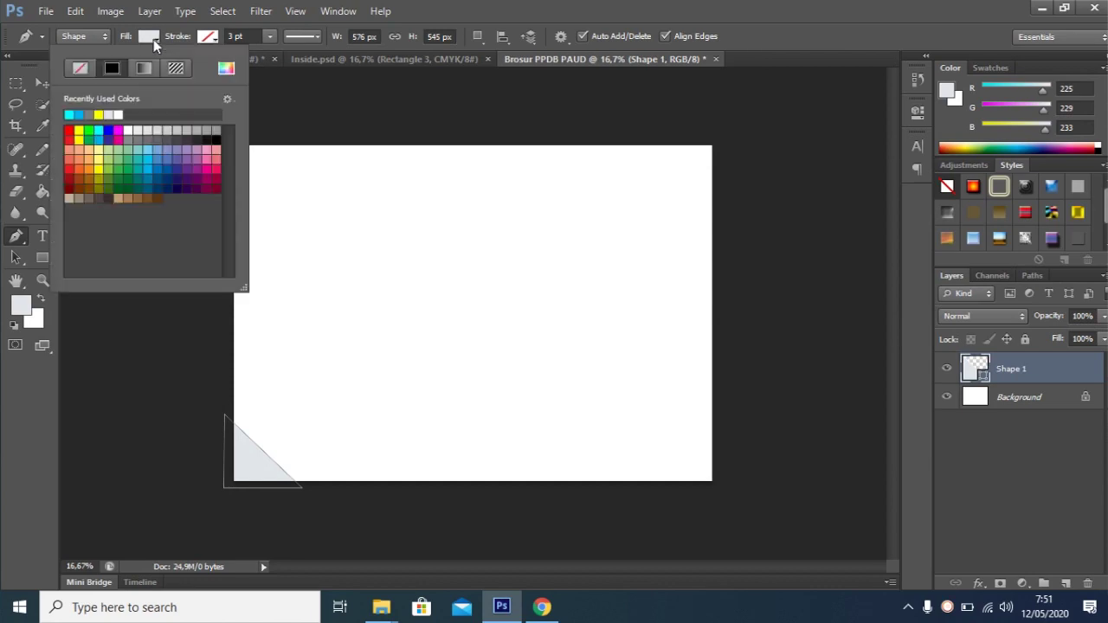
{"action": "left_click", "coordinate": [81, 131]}
{"action": "left_click", "coordinate": [40, 84]}
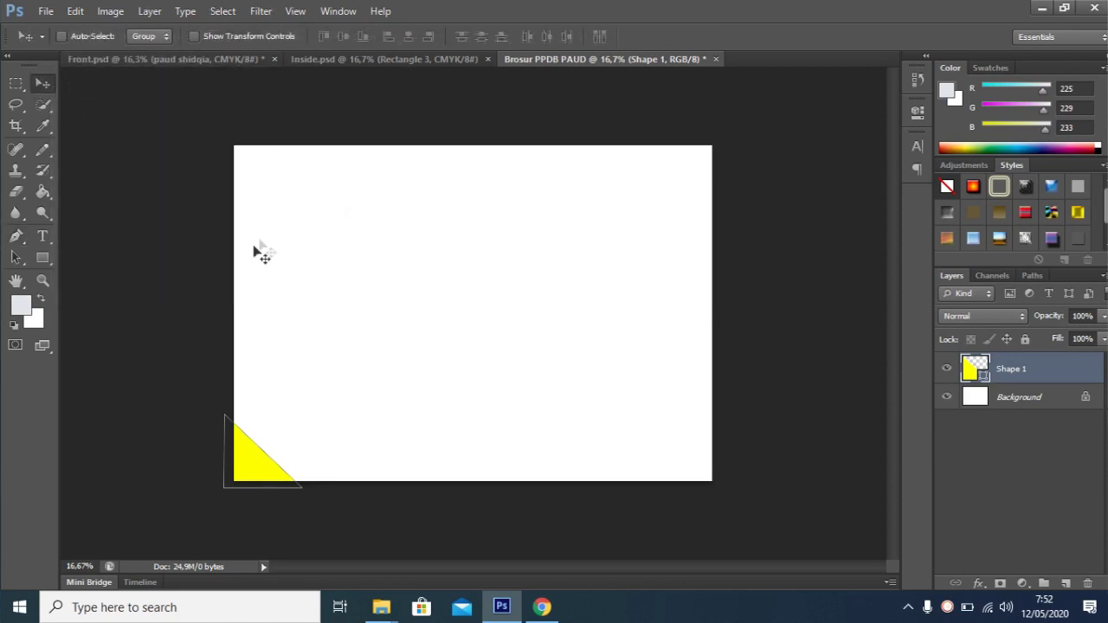
Check the Inside spread for reference and return to the new brochure canvas.
{"action": "left_click", "coordinate": [369, 59]}
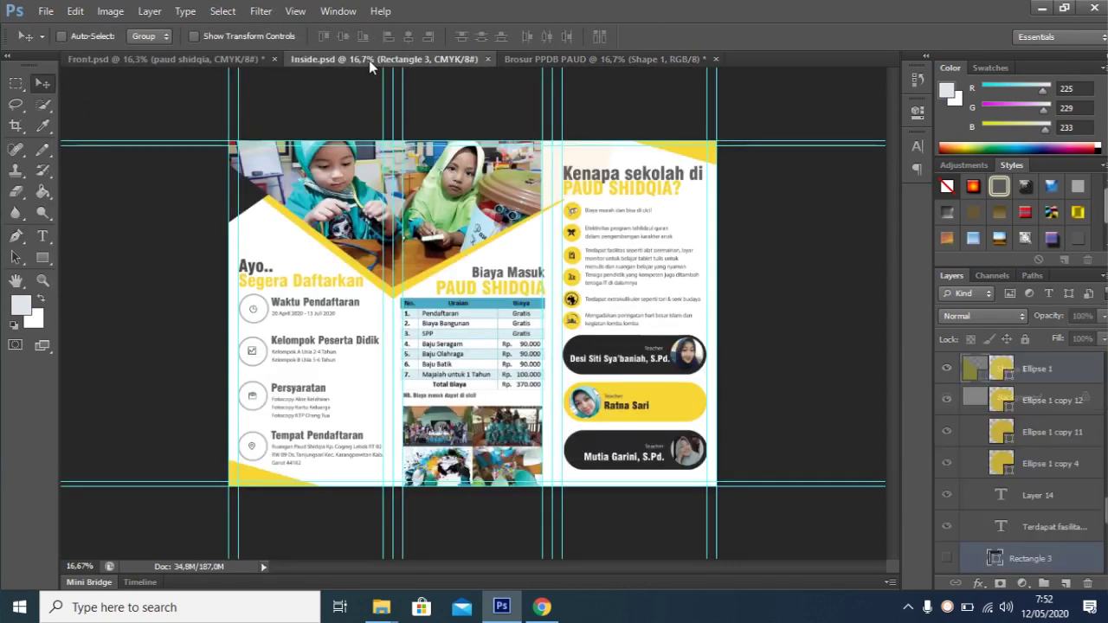
{"action": "left_click", "coordinate": [549, 59]}
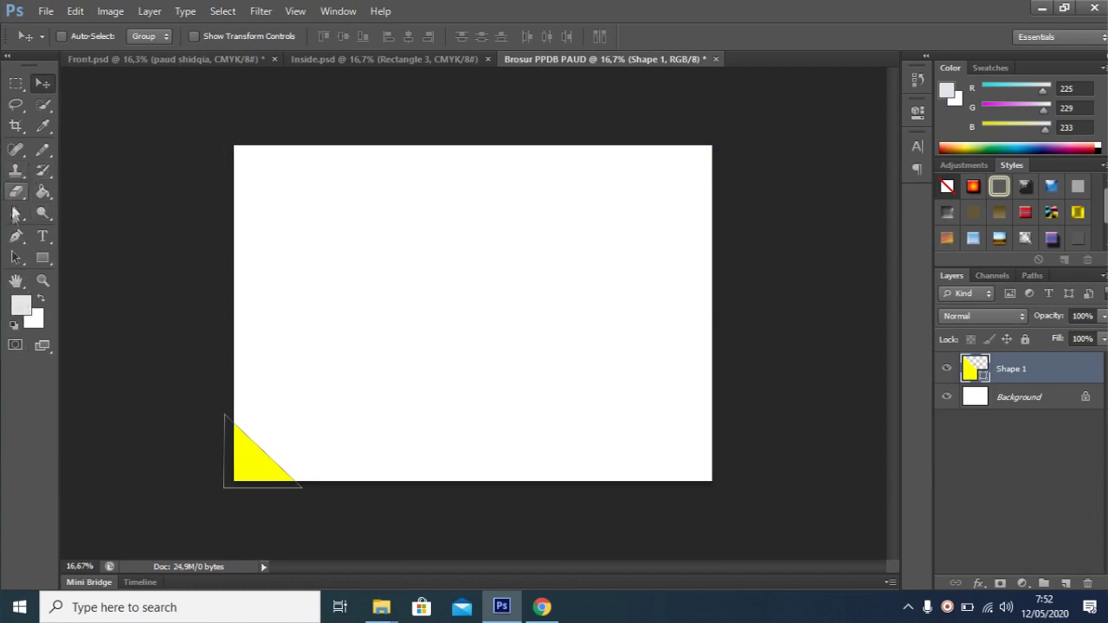
{"action": "left_click", "coordinate": [16, 236]}
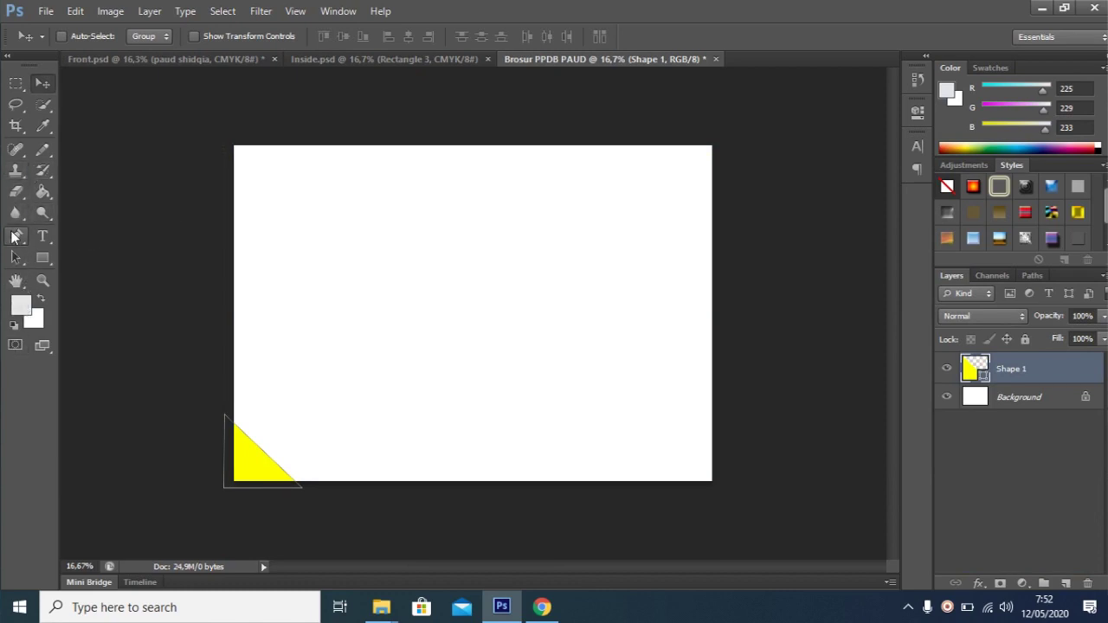
Draw a yellow triangle at the top-right corner of the canvas.
{"action": "left_click", "coordinate": [626, 140]}
{"action": "left_click", "coordinate": [728, 186]}
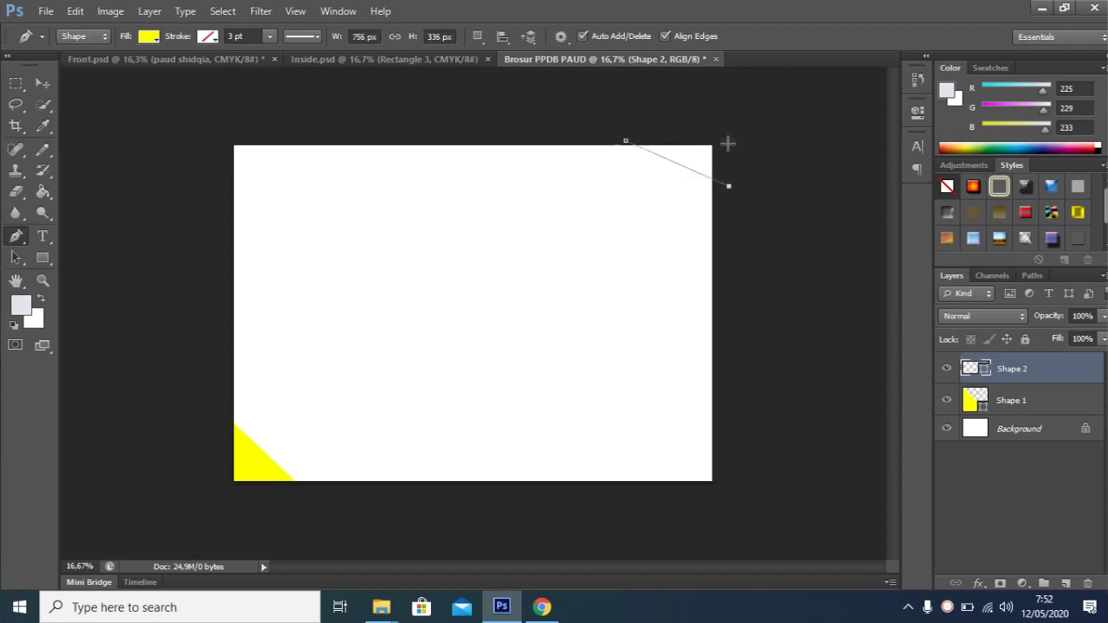
{"action": "left_click", "coordinate": [728, 136]}
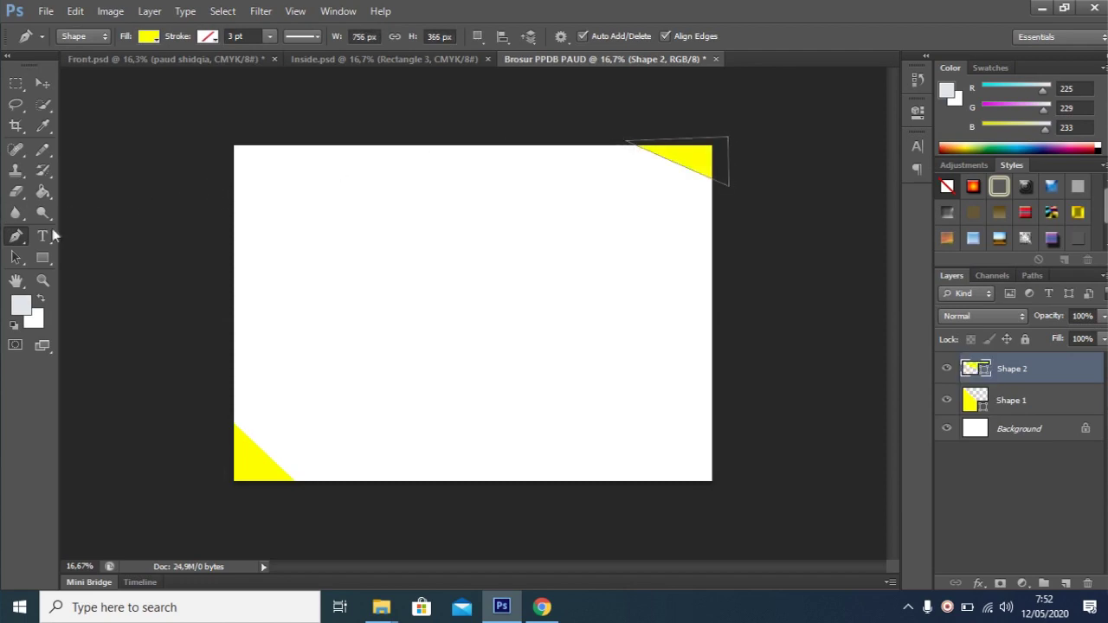
Draw a yellow triangle pointing inward from the upper left edge, and start another shape.
{"action": "left_click", "coordinate": [223, 193]}
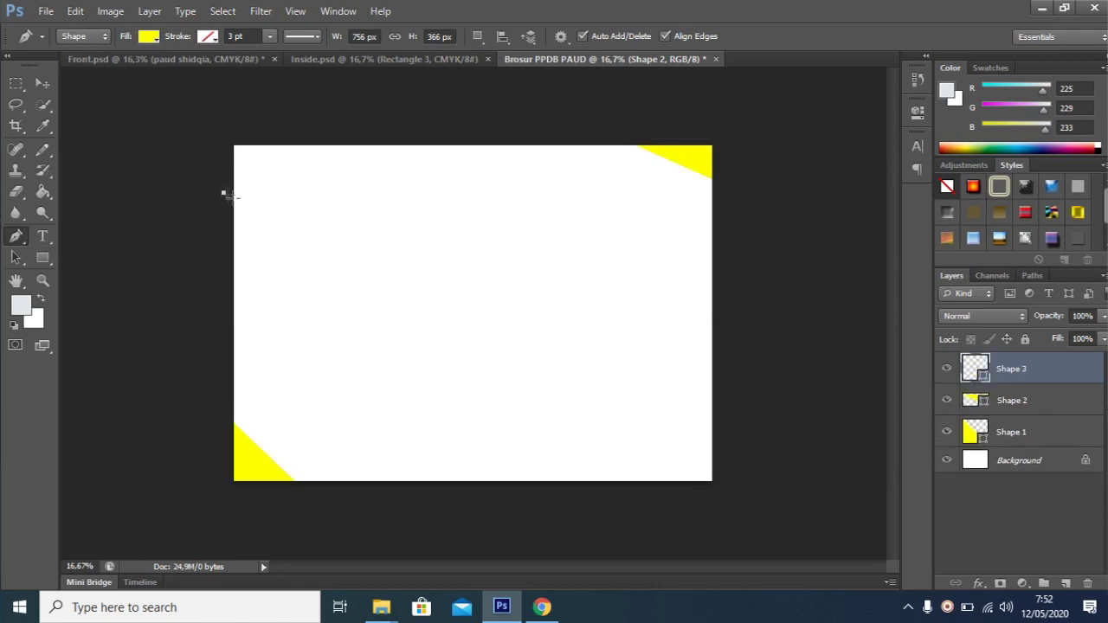
{"action": "left_click", "coordinate": [286, 237]}
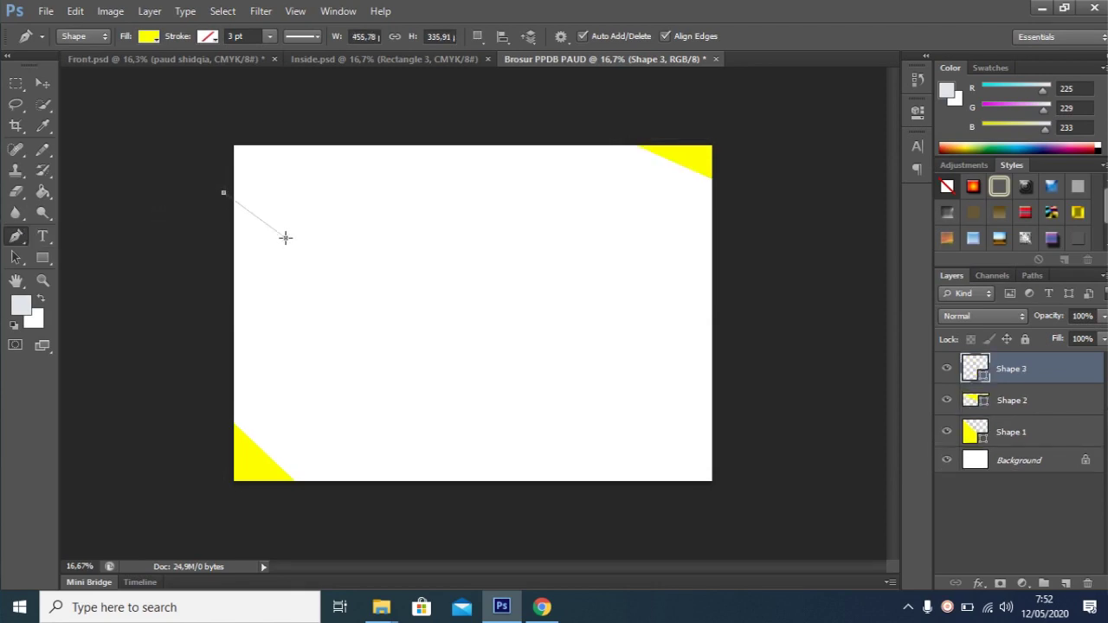
{"action": "left_click", "coordinate": [225, 264]}
{"action": "left_click", "coordinate": [223, 193]}
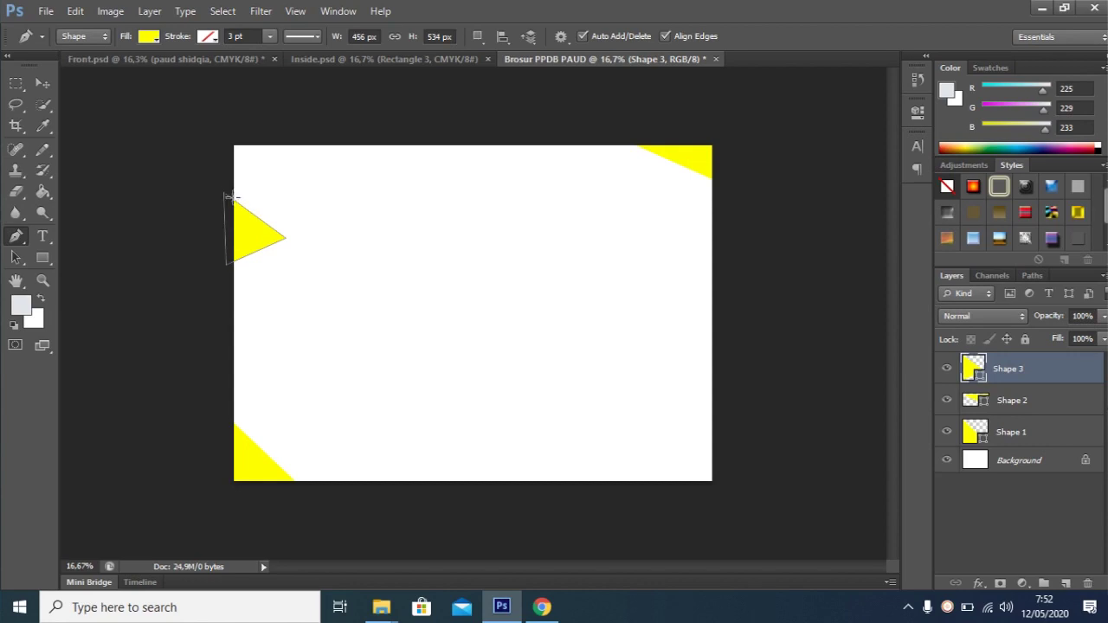
{"action": "left_click", "coordinate": [233, 200]}
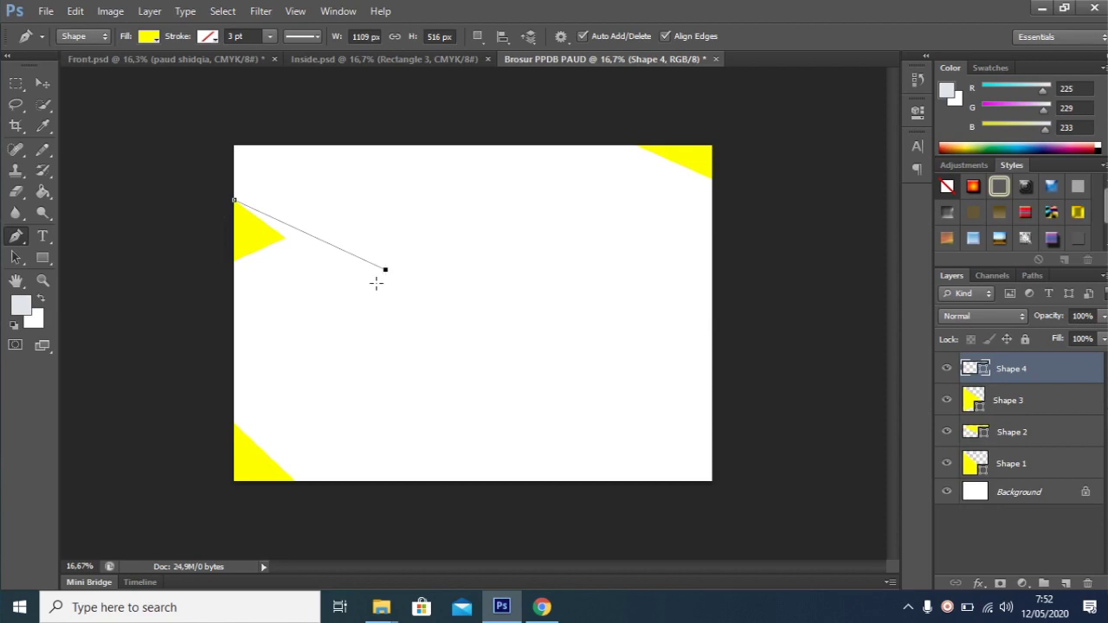
Draw two thin yellow slivers forming a V, down toward the centre and up to the top edge.
{"action": "left_click", "coordinate": [376, 283]}
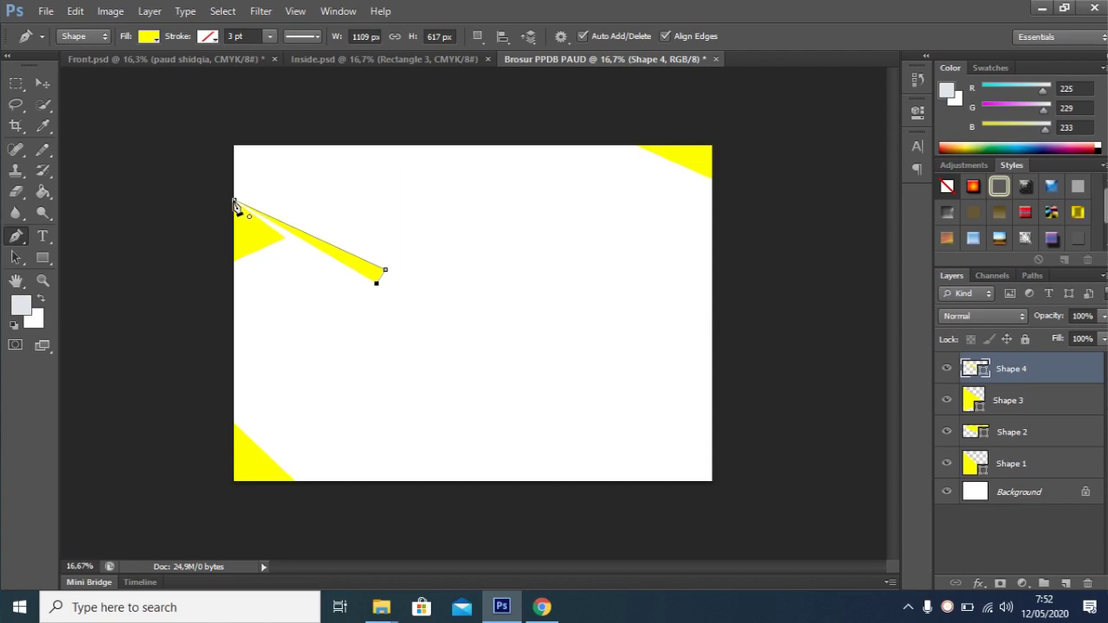
{"action": "left_click", "coordinate": [233, 203]}
{"action": "left_click", "coordinate": [386, 270]}
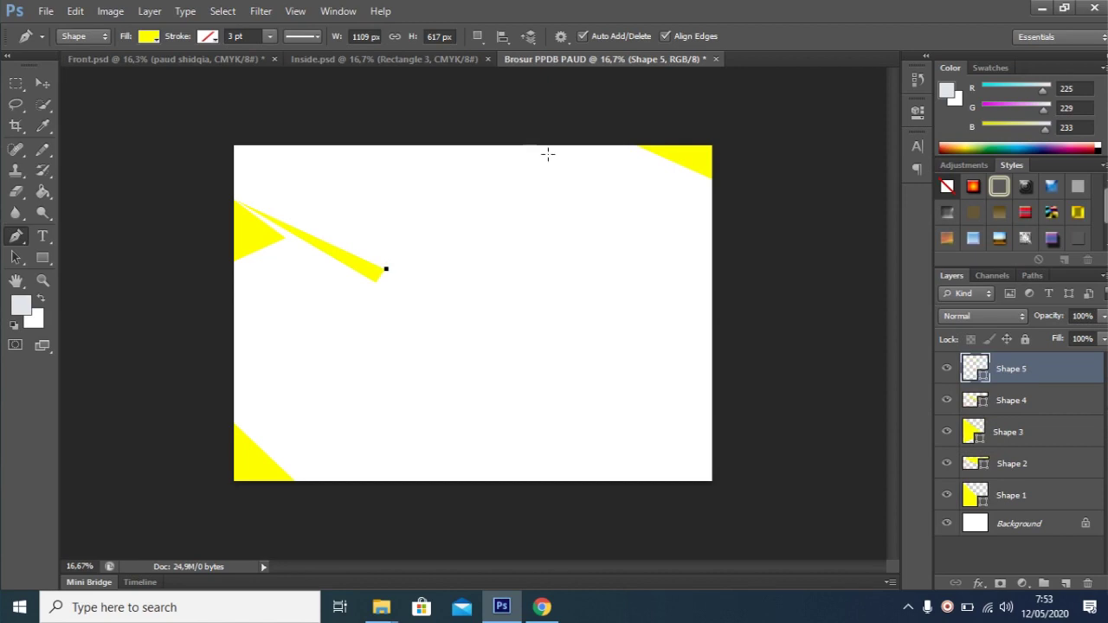
{"action": "left_click", "coordinate": [547, 154]}
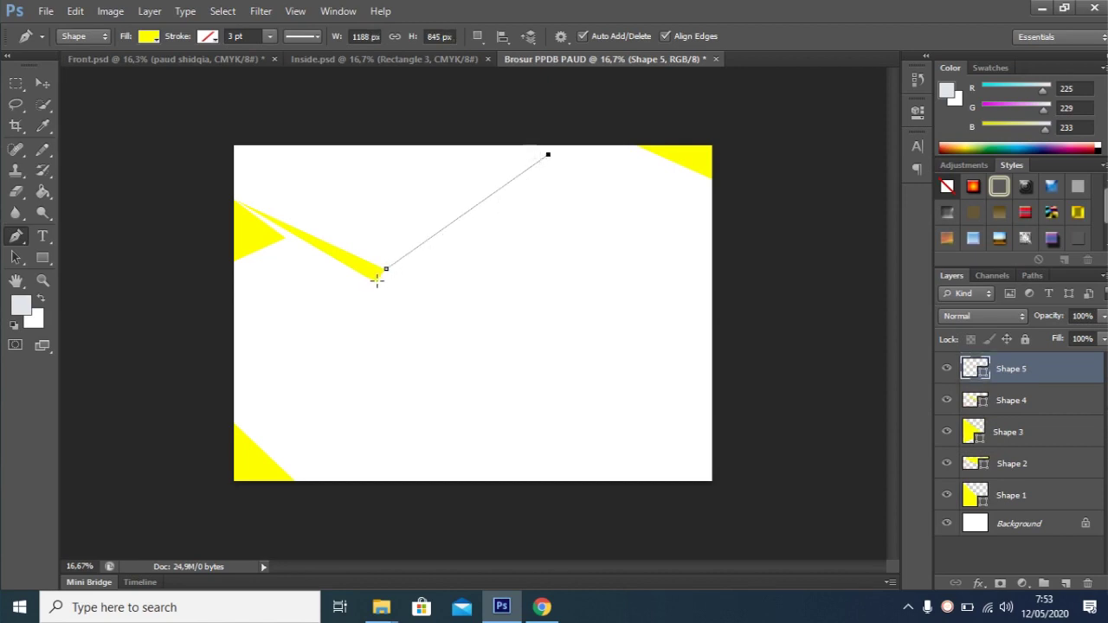
{"action": "left_click", "coordinate": [377, 279]}
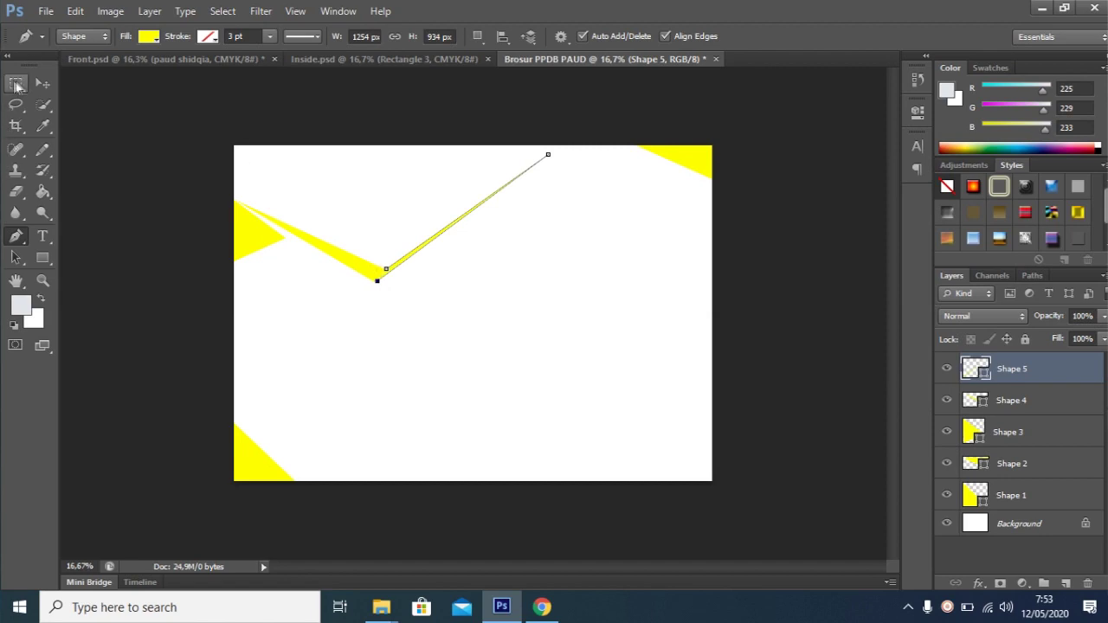
Nudge the rising sliver and the left yellow triangle slightly into place.
{"action": "left_click", "coordinate": [41, 83]}
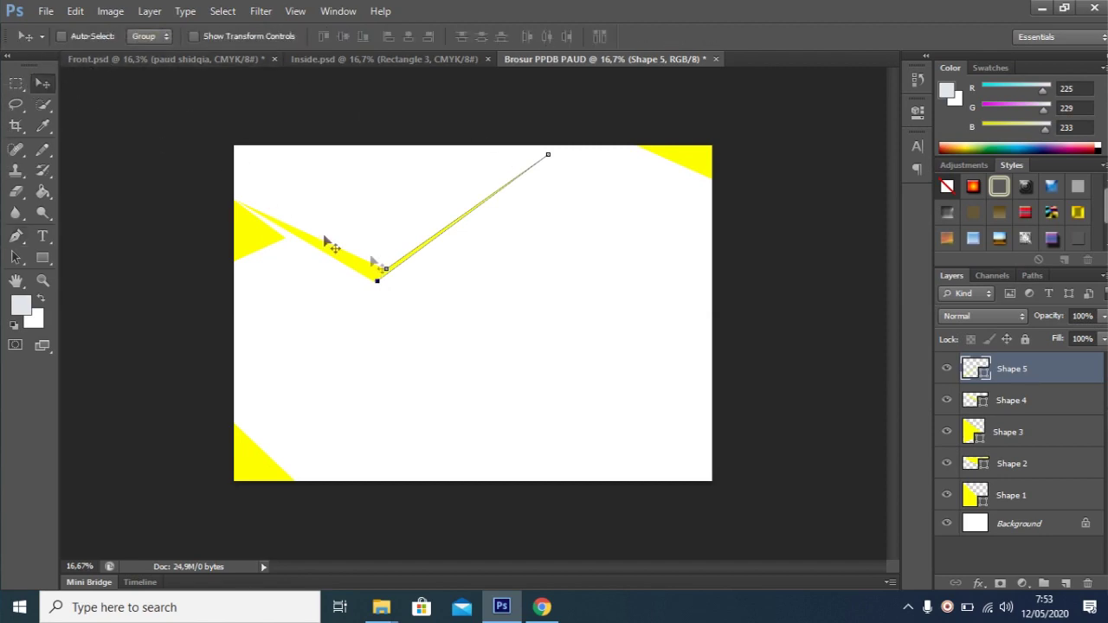
{"action": "left_click", "coordinate": [21, 236]}
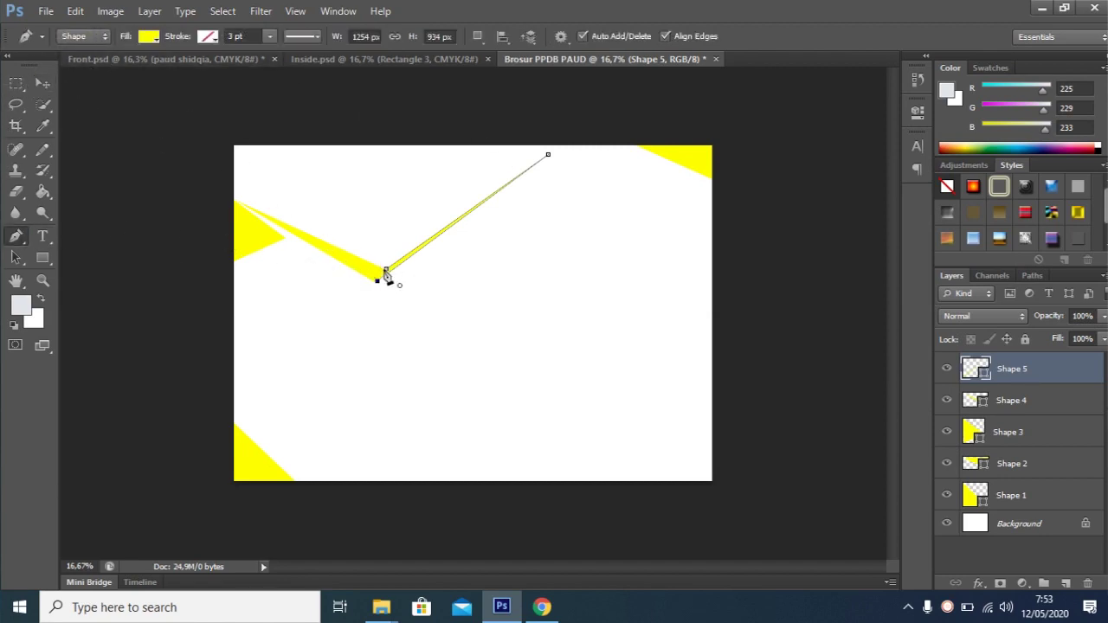
{"action": "left_click", "coordinate": [41, 83]}
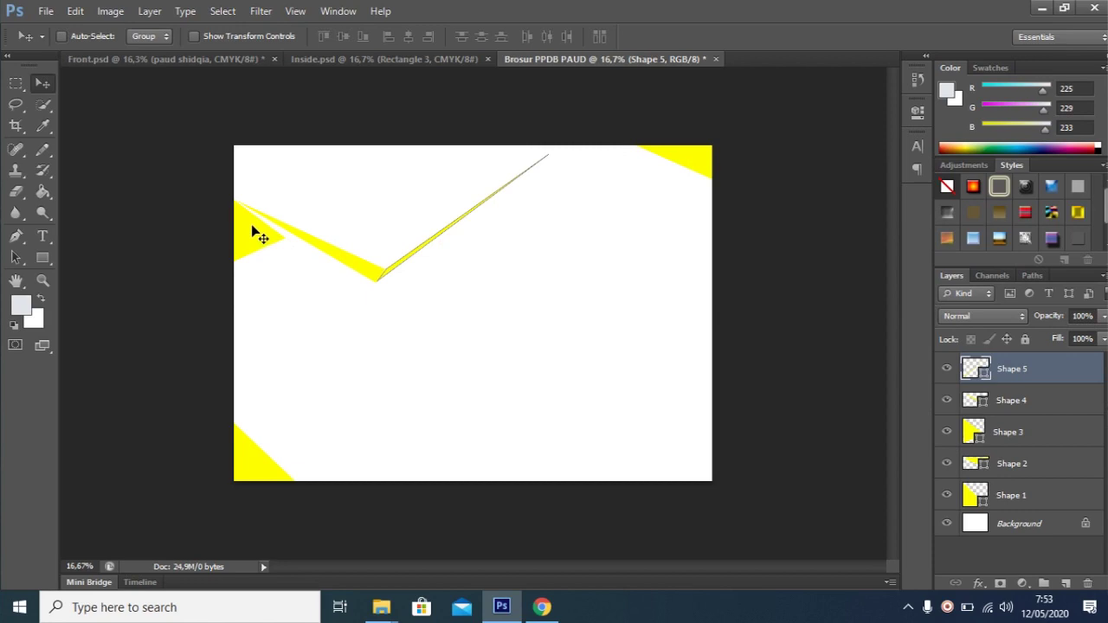
{"action": "left_click_drag", "start_coordinate": [252, 230], "coordinate": [253, 226]}
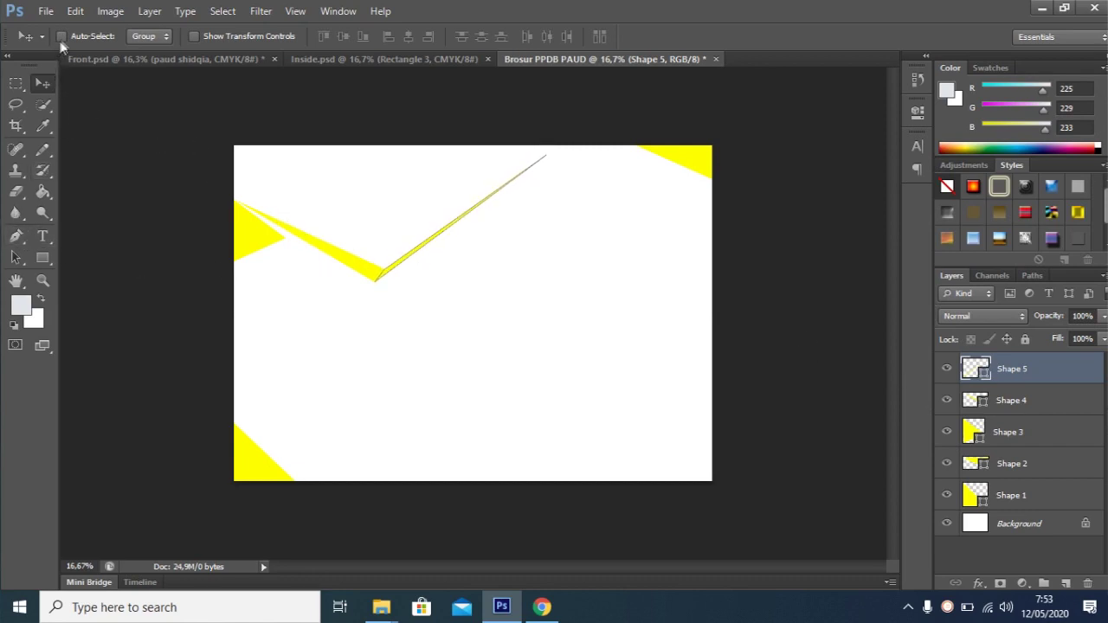
{"action": "left_click_drag", "start_coordinate": [248, 233], "coordinate": [263, 232]}
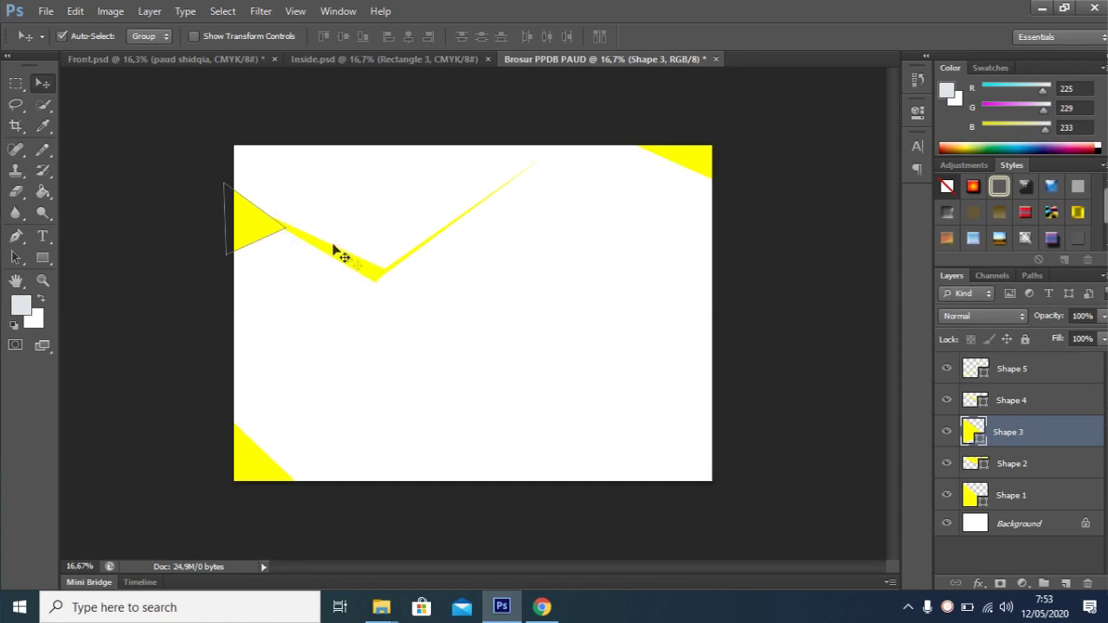
Adjust the left yellow triangle's height slightly and apply the transform.
{"action": "key", "text": "ctrl+t"}
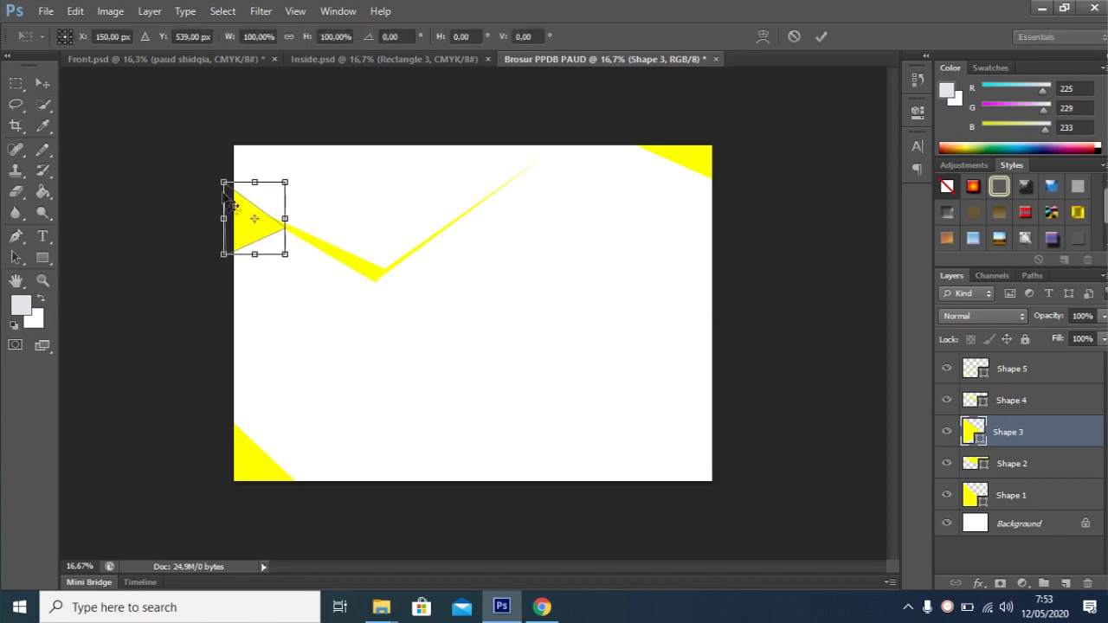
{"action": "left_click_drag", "start_coordinate": [250, 187], "coordinate": [252, 189]}
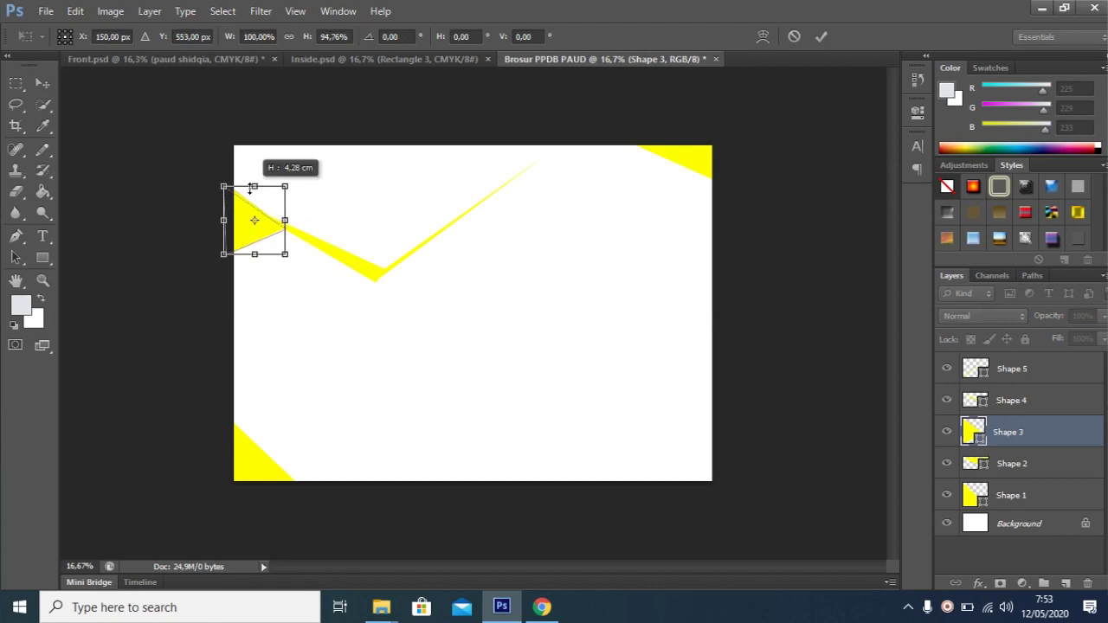
{"action": "left_click", "coordinate": [42, 84]}
{"action": "left_click", "coordinate": [498, 239]}
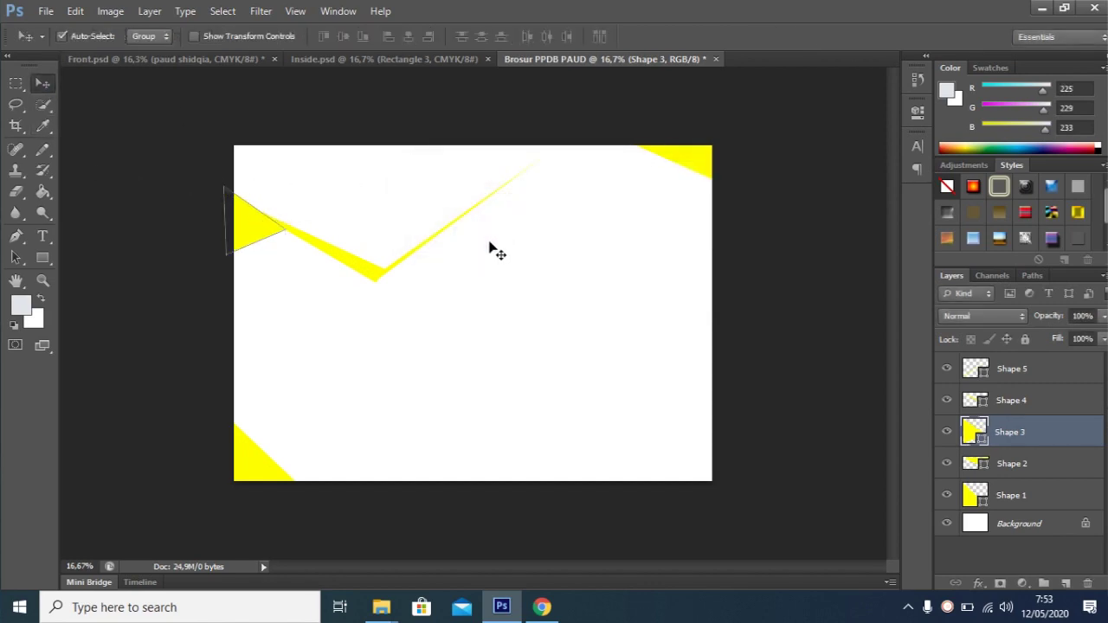
Move the descending sliver down-right and stretch it taller at both ends.
{"action": "left_click_drag", "start_coordinate": [321, 245], "coordinate": [378, 276]}
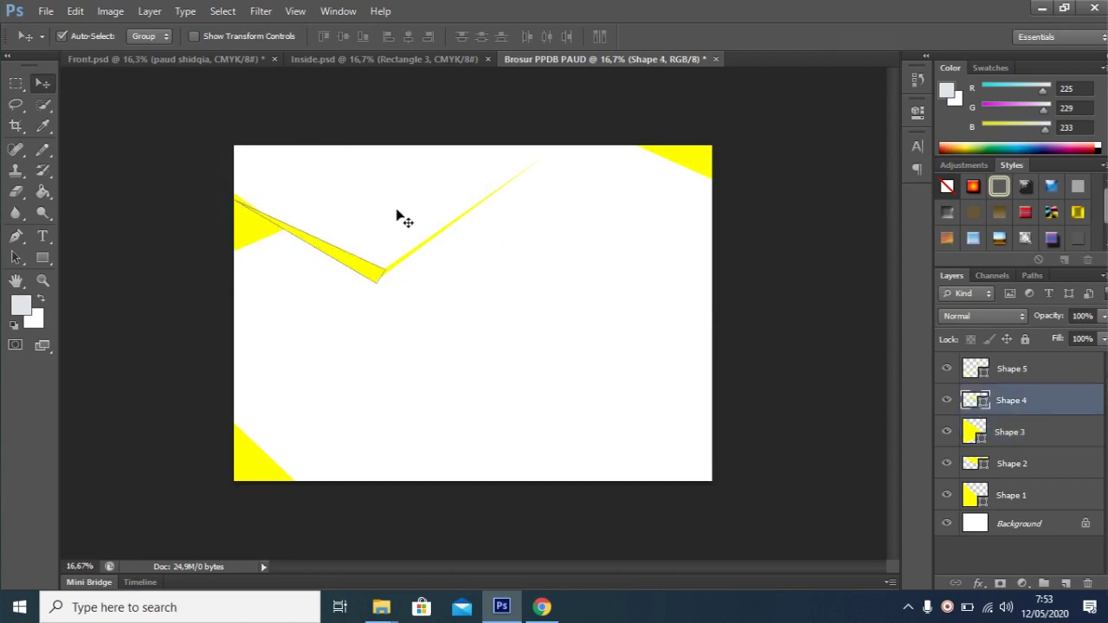
{"action": "key", "text": "ctrl+t"}
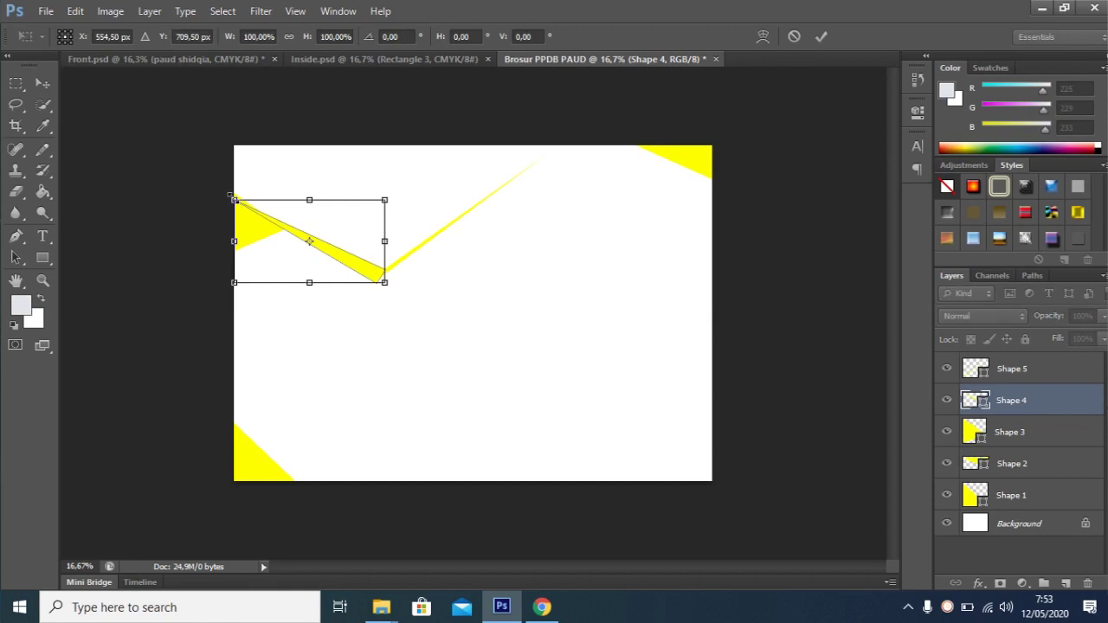
{"action": "left_click_drag", "start_coordinate": [232, 199], "coordinate": [235, 193]}
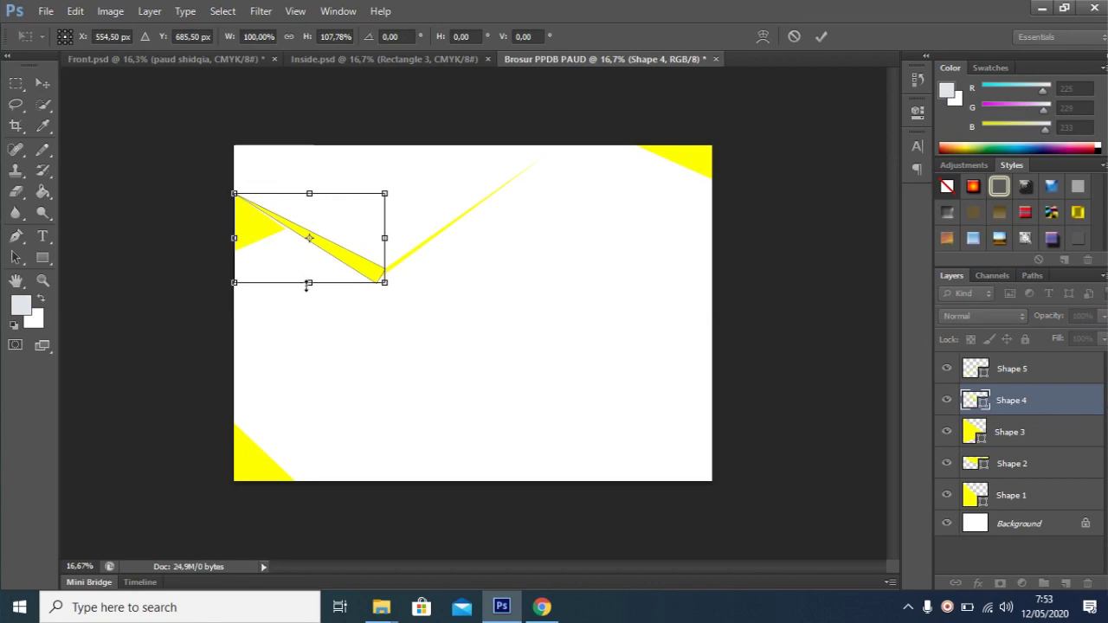
{"action": "left_click_drag", "start_coordinate": [307, 287], "coordinate": [306, 291]}
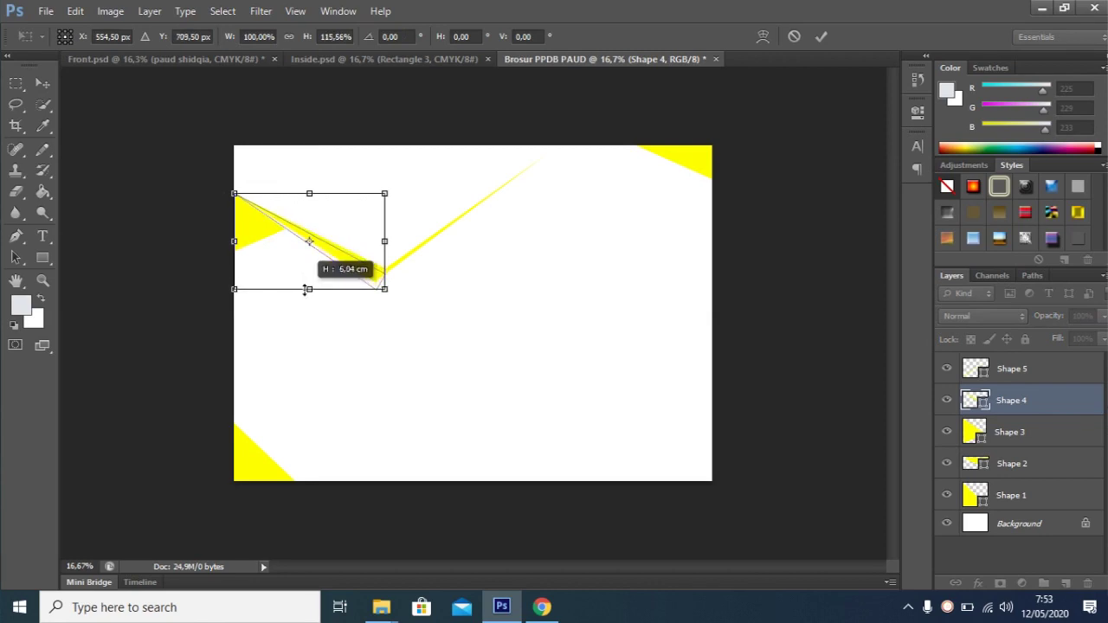
{"action": "left_click", "coordinate": [43, 82]}
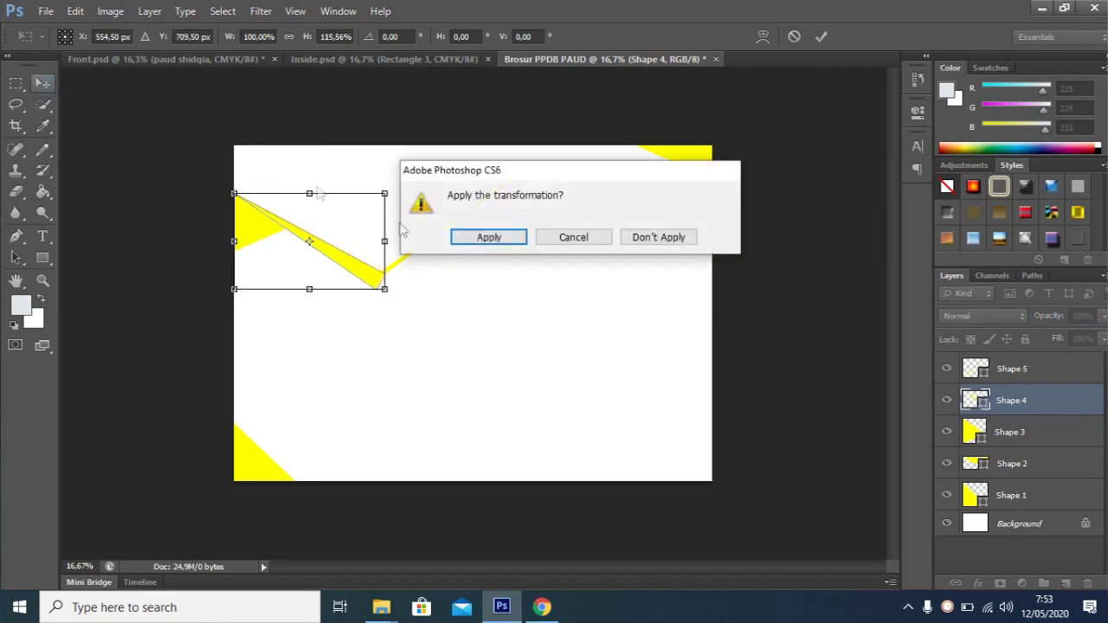
{"action": "left_click", "coordinate": [487, 237]}
Nudge the thin rising sliver and stretch its top edge upward.
{"action": "left_click_drag", "start_coordinate": [426, 249], "coordinate": [424, 258]}
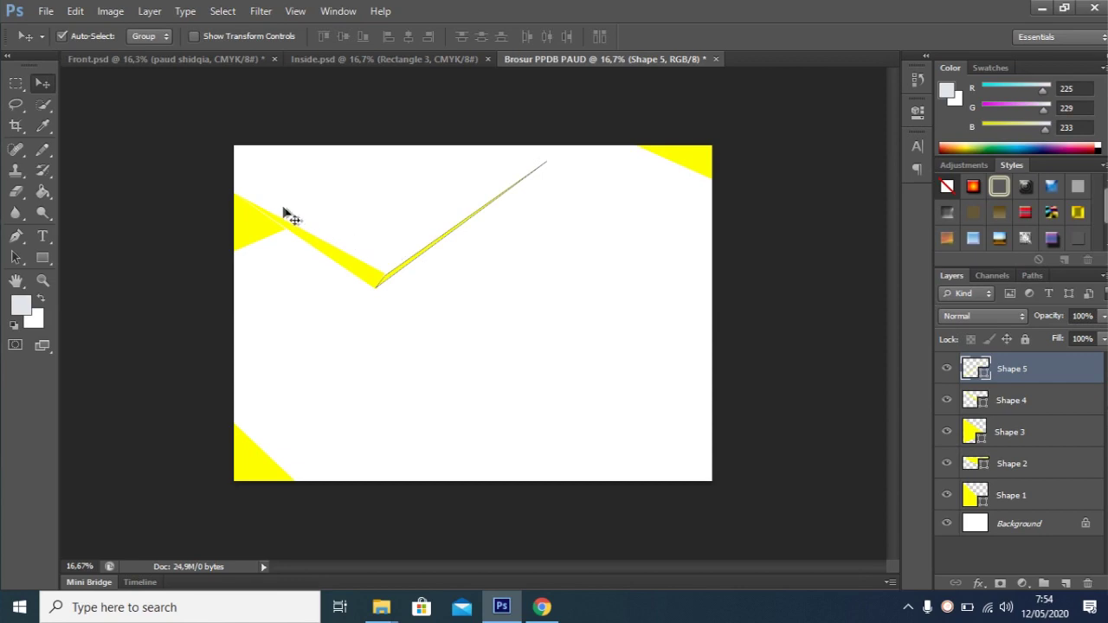
{"action": "key", "text": "ctrl+t"}
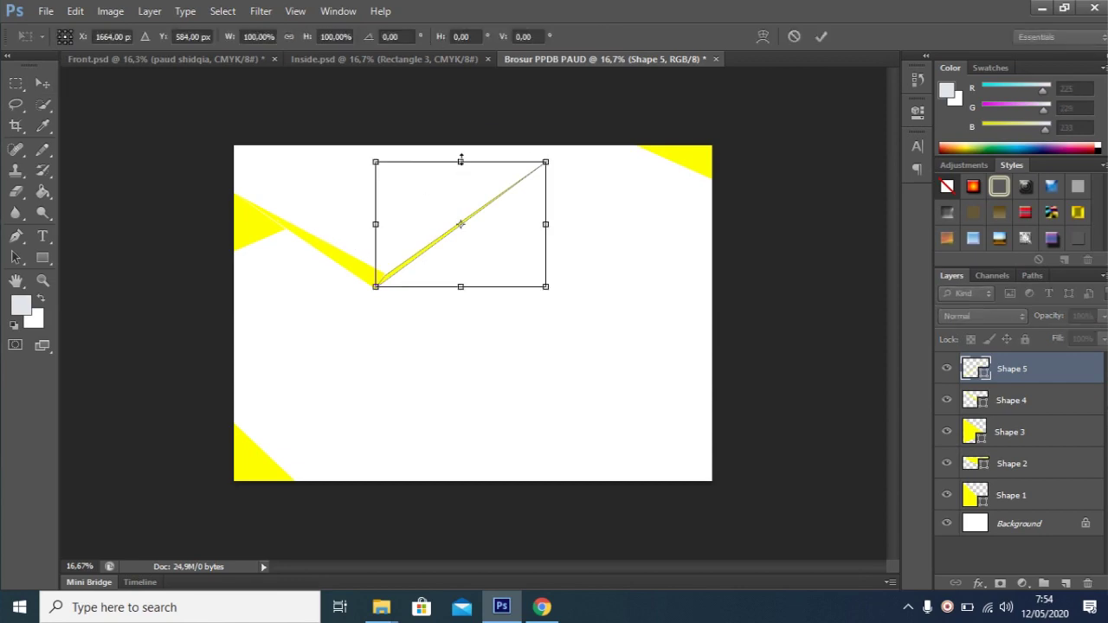
{"action": "left_click_drag", "start_coordinate": [461, 159], "coordinate": [460, 155]}
{"action": "left_click", "coordinate": [44, 84]}
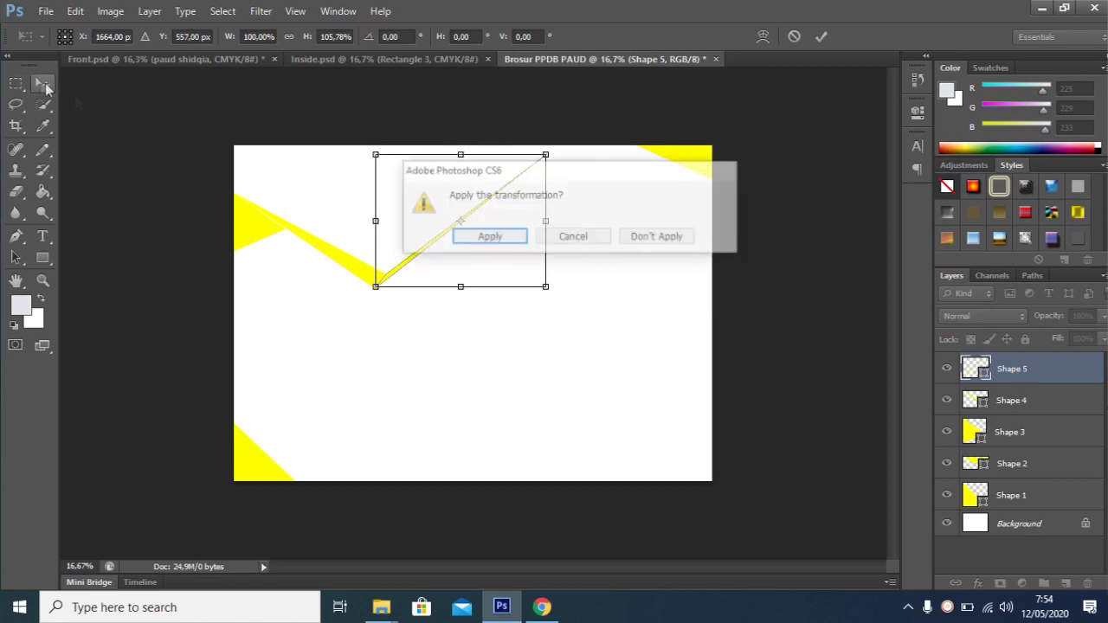
{"action": "left_click", "coordinate": [489, 236]}
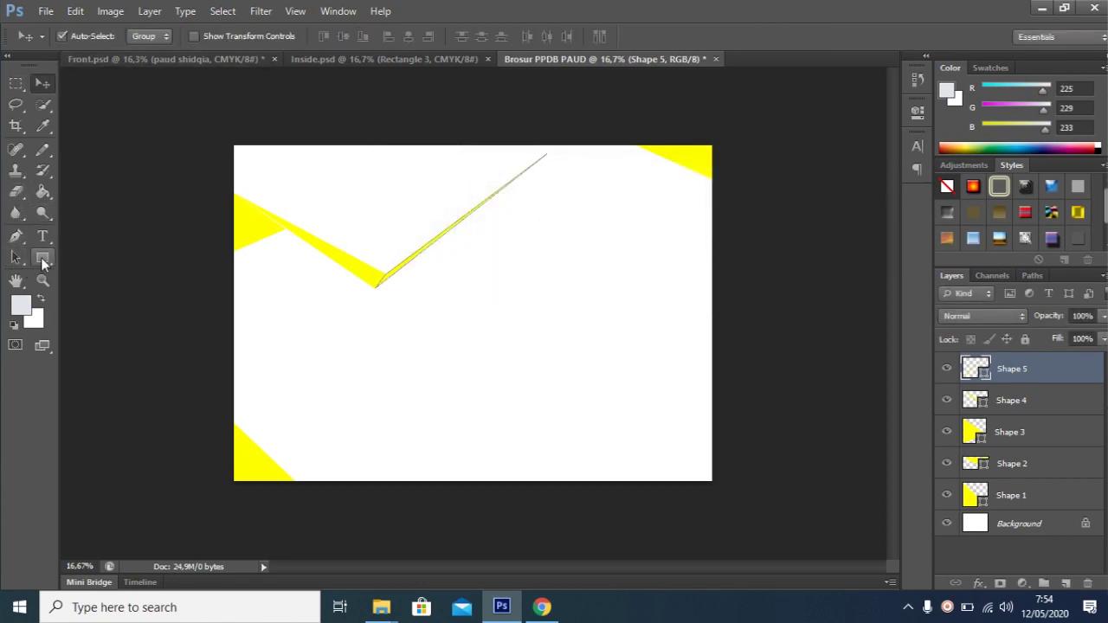
Refill the thin rising sliver with mid grey.
{"action": "left_click", "coordinate": [43, 258]}
{"action": "left_click", "coordinate": [148, 36]}
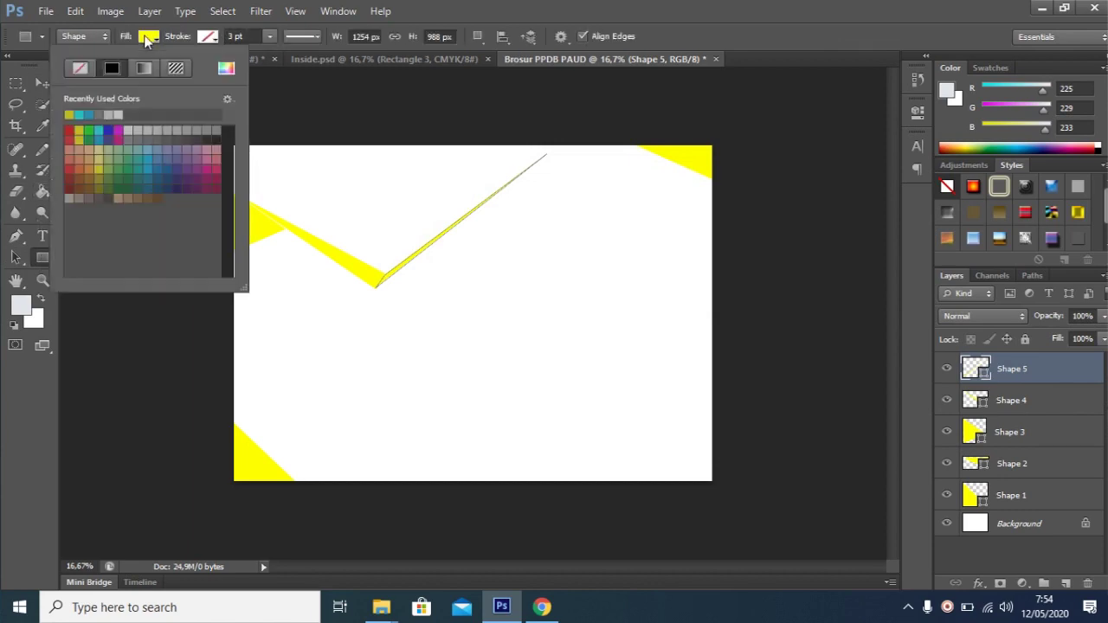
{"action": "left_click", "coordinate": [107, 114]}
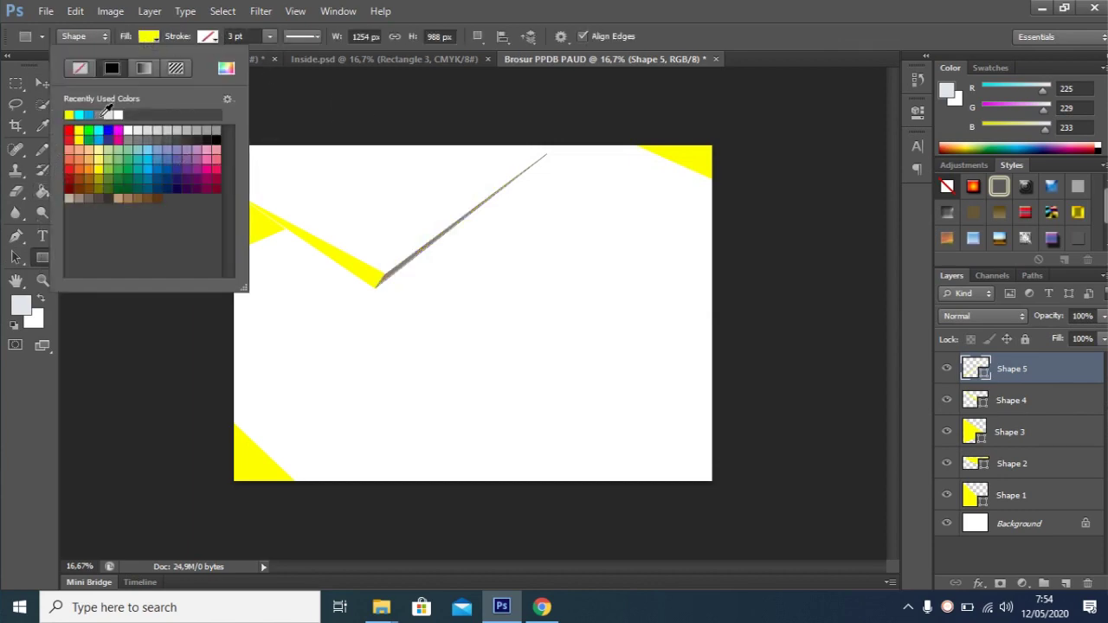
{"action": "left_click", "coordinate": [117, 114]}
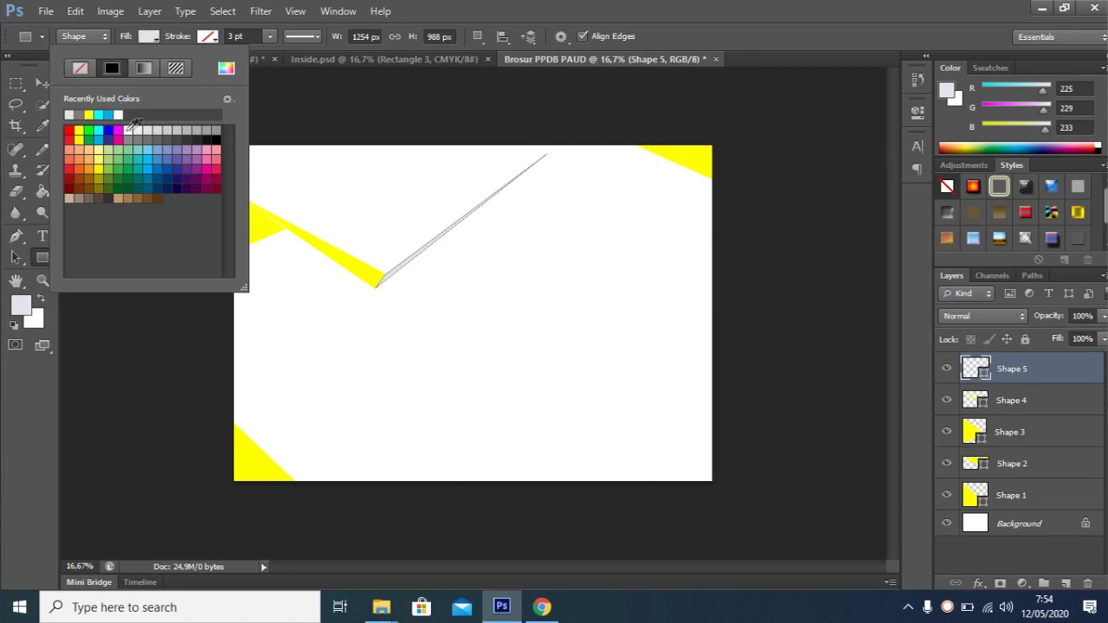
{"action": "left_click", "coordinate": [177, 130]}
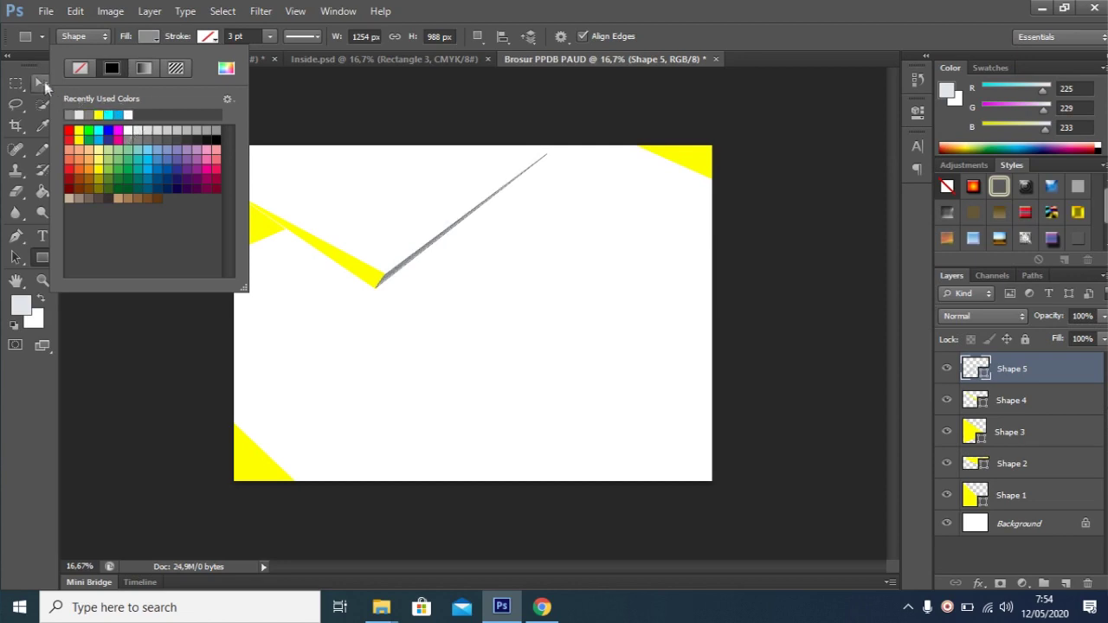
{"action": "left_click", "coordinate": [45, 86]}
{"action": "key", "text": "v"}
Refill the descending sliver with a darker grey.
{"action": "left_click", "coordinate": [313, 251]}
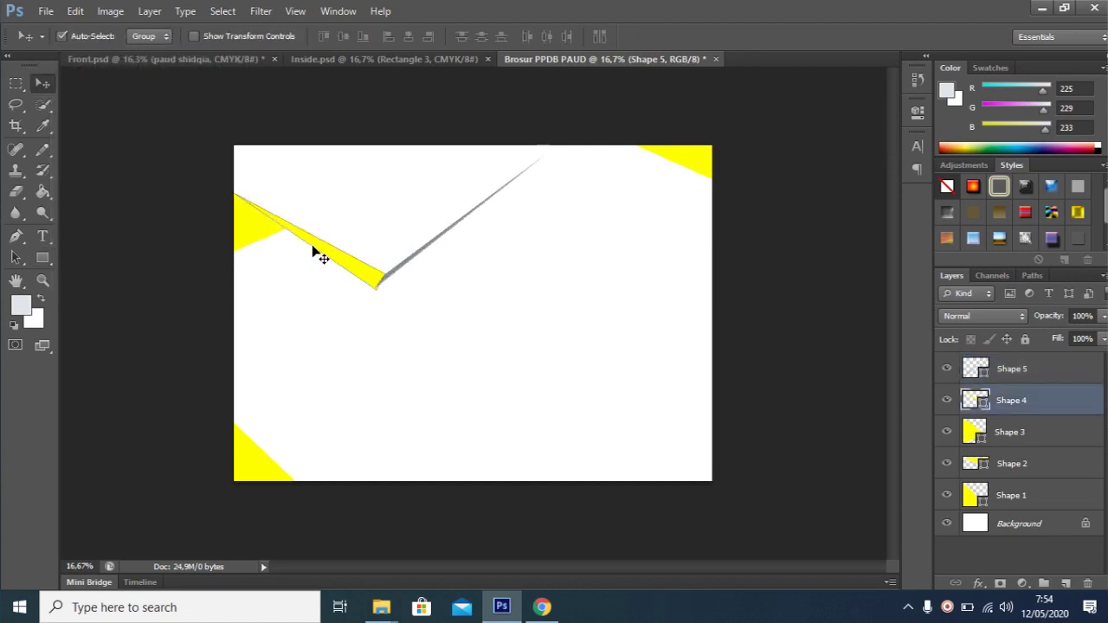
{"action": "left_click", "coordinate": [43, 259]}
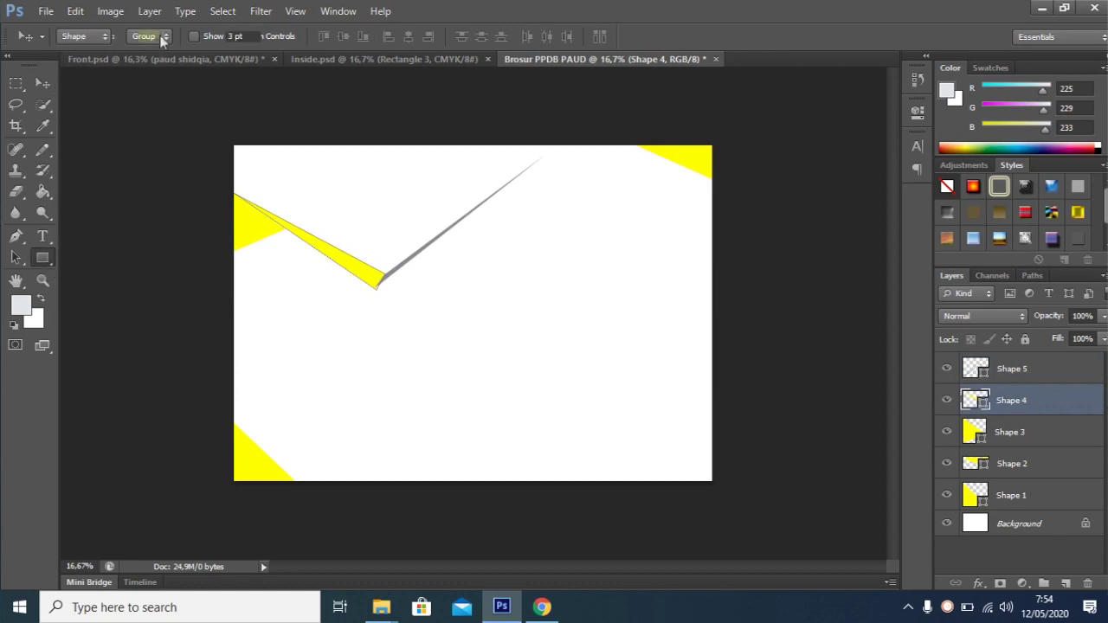
{"action": "left_click", "coordinate": [149, 36]}
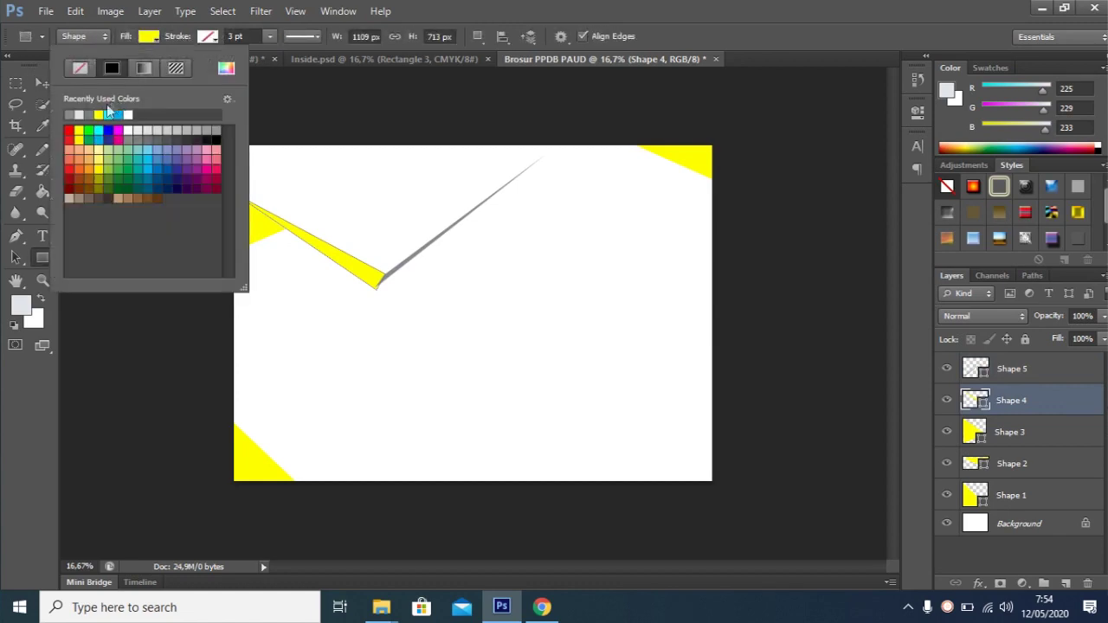
{"action": "left_click", "coordinate": [69, 114]}
{"action": "left_click", "coordinate": [128, 138]}
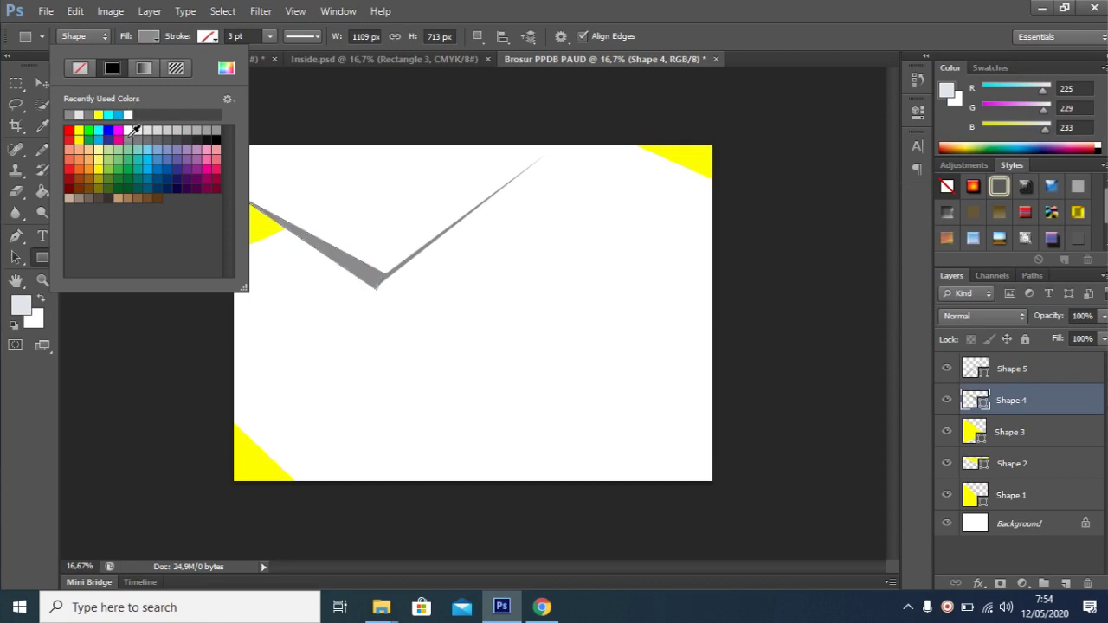
{"action": "left_click", "coordinate": [40, 82]}
{"action": "left_click", "coordinate": [252, 234]}
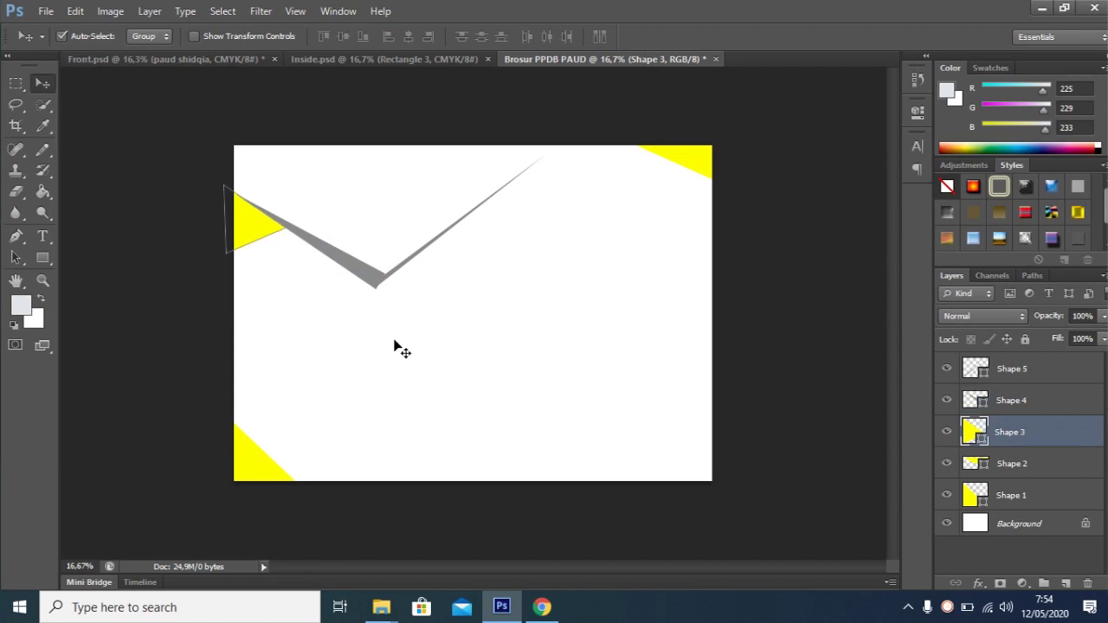
Stretch the thin grey right arm to about 108% height, tip touching the page top.
{"action": "left_click", "coordinate": [149, 305]}
{"action": "left_click", "coordinate": [398, 274]}
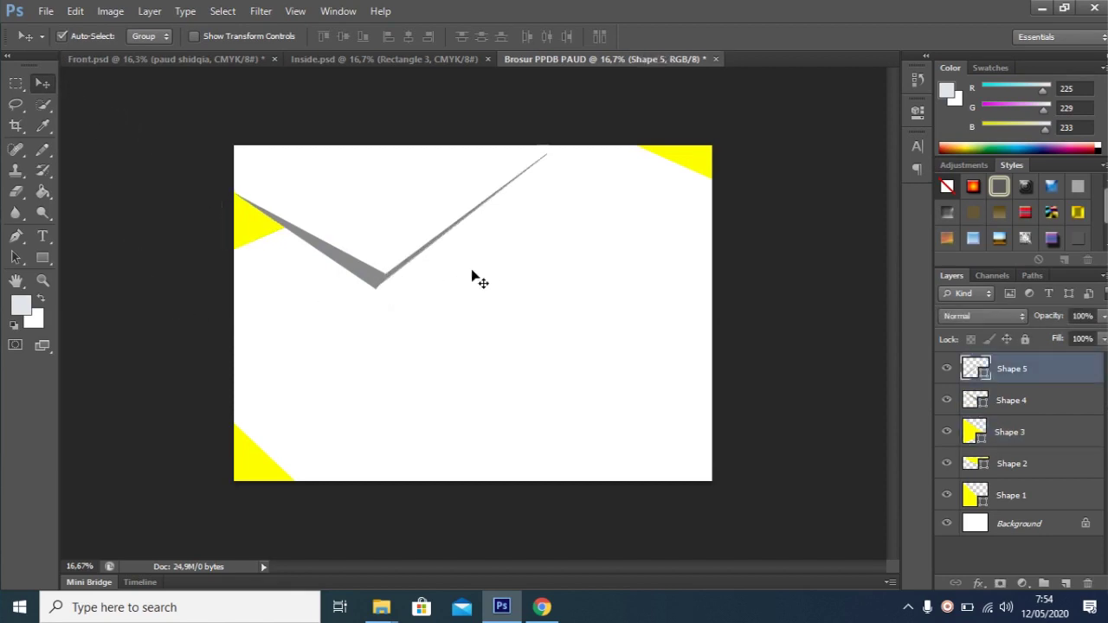
{"action": "key", "text": "ctrl+t"}
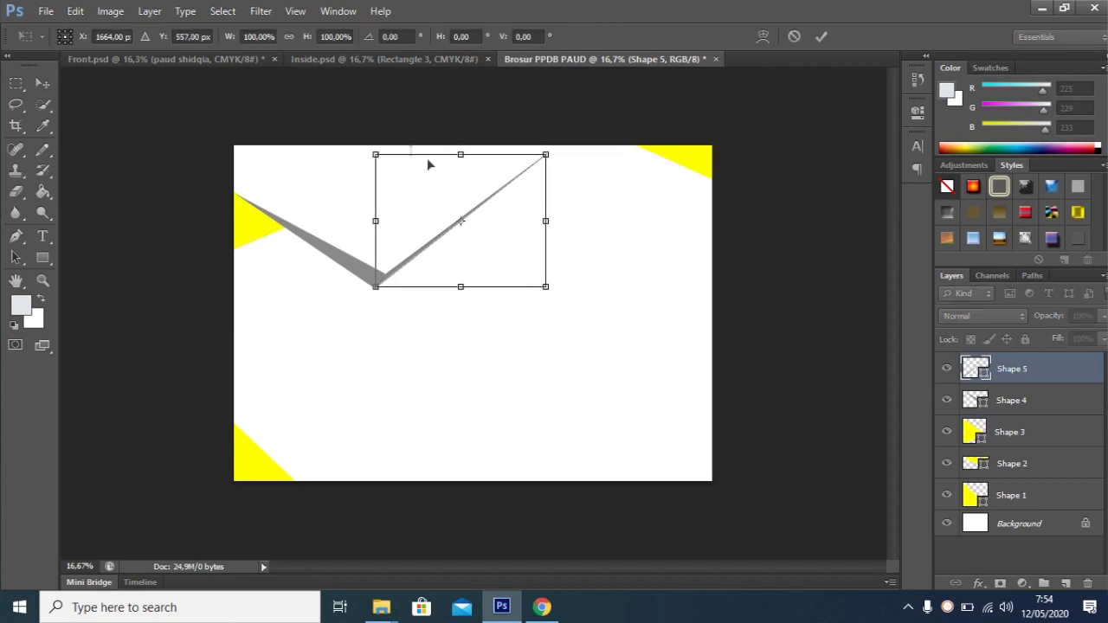
{"action": "left_click_drag", "start_coordinate": [461, 154], "coordinate": [460, 147]}
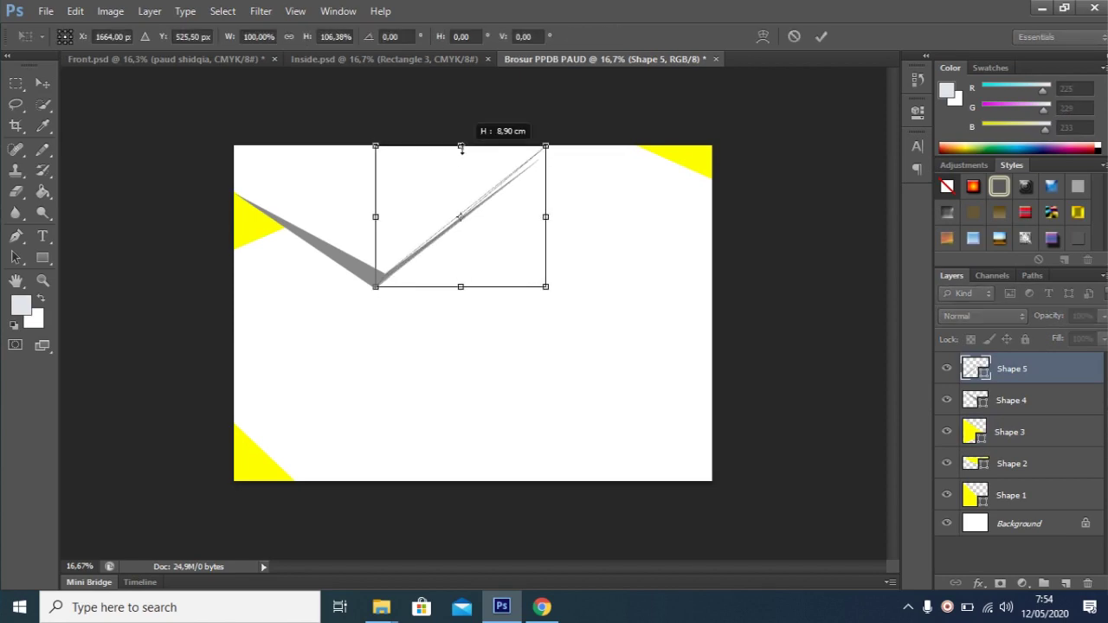
{"action": "left_click_drag", "start_coordinate": [461, 287], "coordinate": [461, 290]}
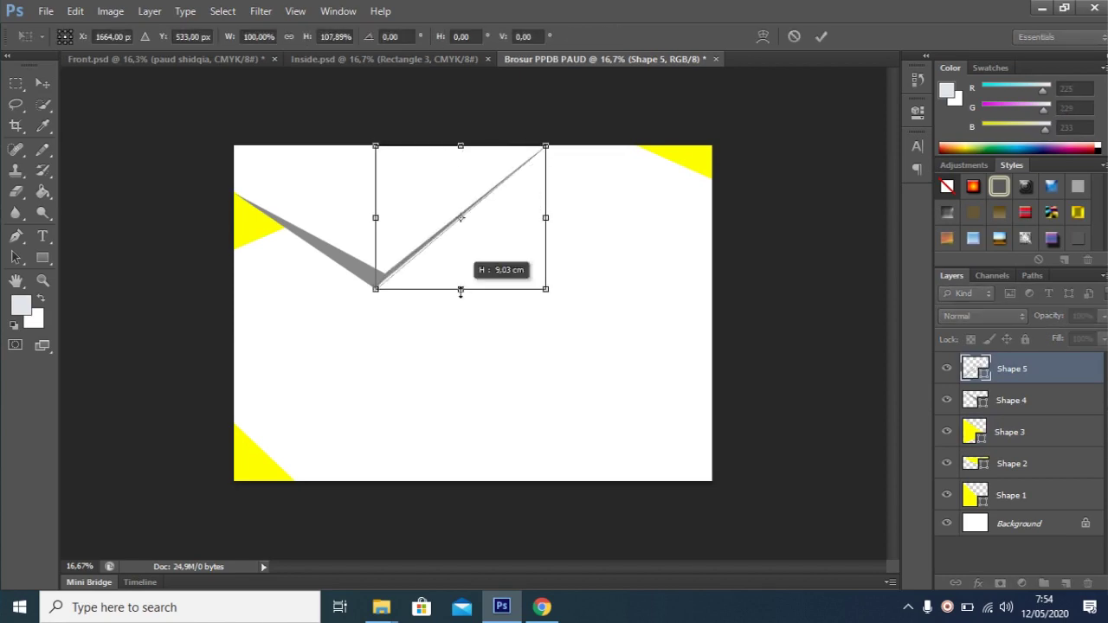
{"action": "left_click", "coordinate": [42, 83]}
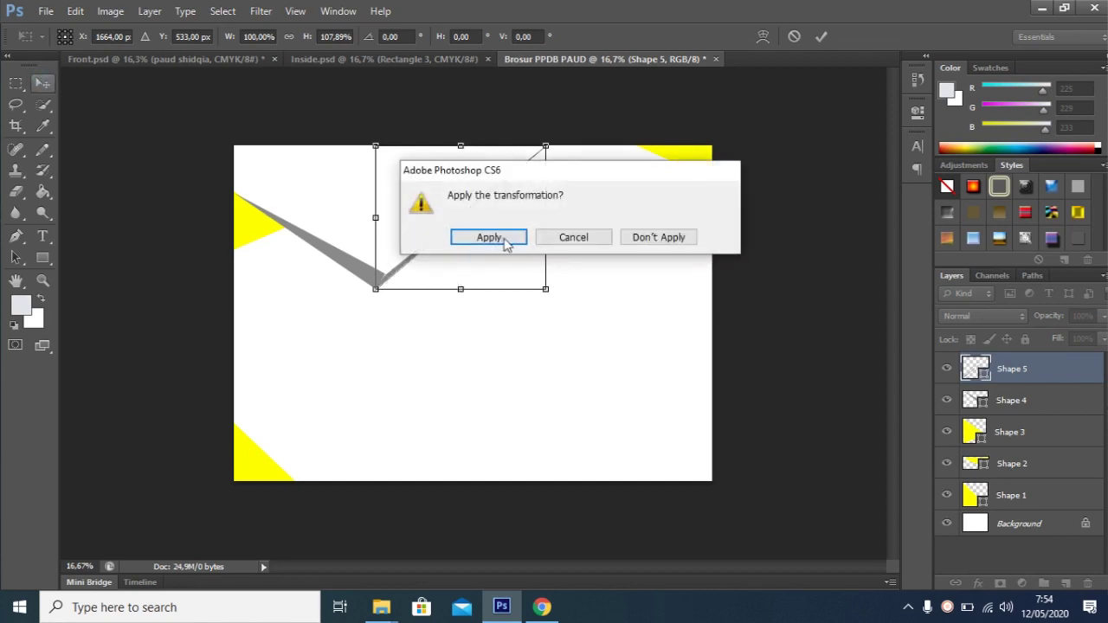
{"action": "left_click", "coordinate": [501, 239]}
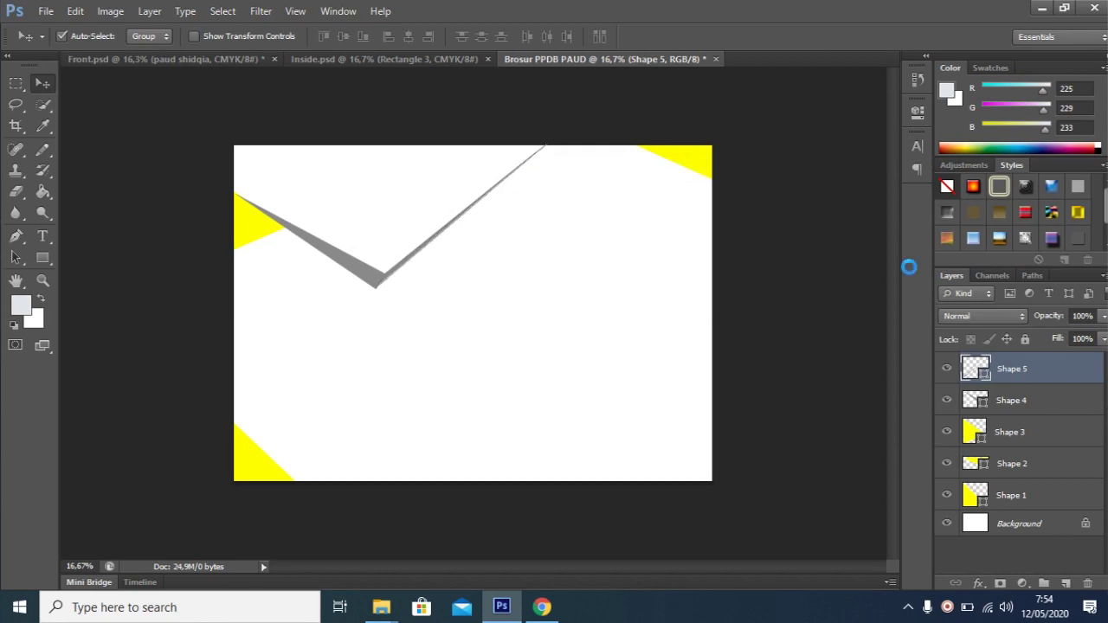
Check the Inside design, then refill the wide left arm of the V with yellow.
{"action": "left_click", "coordinate": [329, 60]}
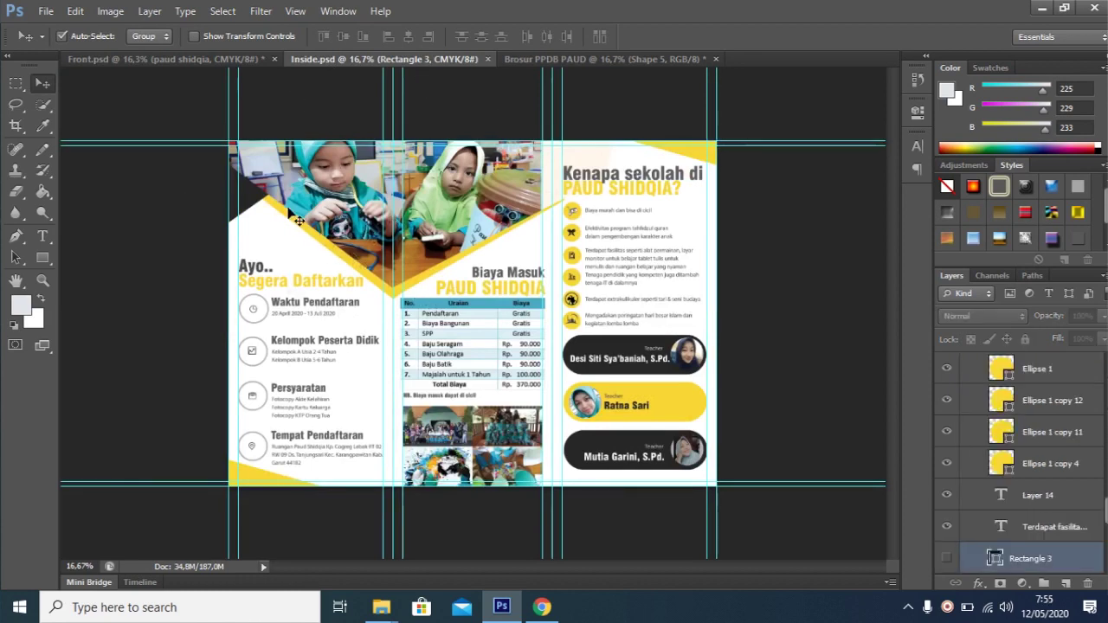
{"action": "left_click", "coordinate": [581, 61]}
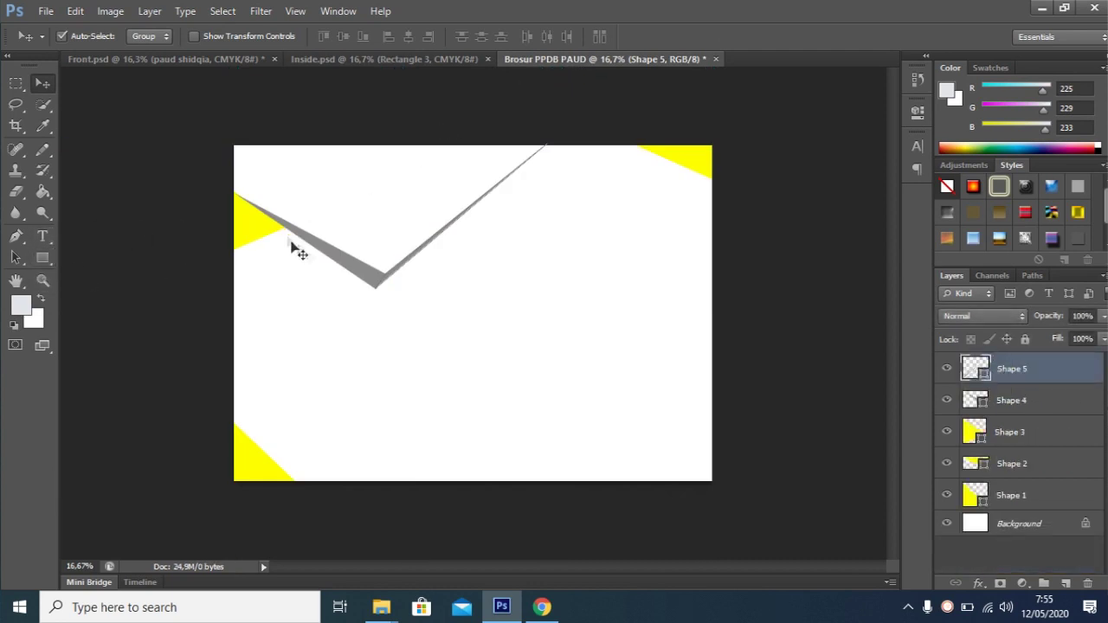
{"action": "left_click", "coordinate": [322, 247]}
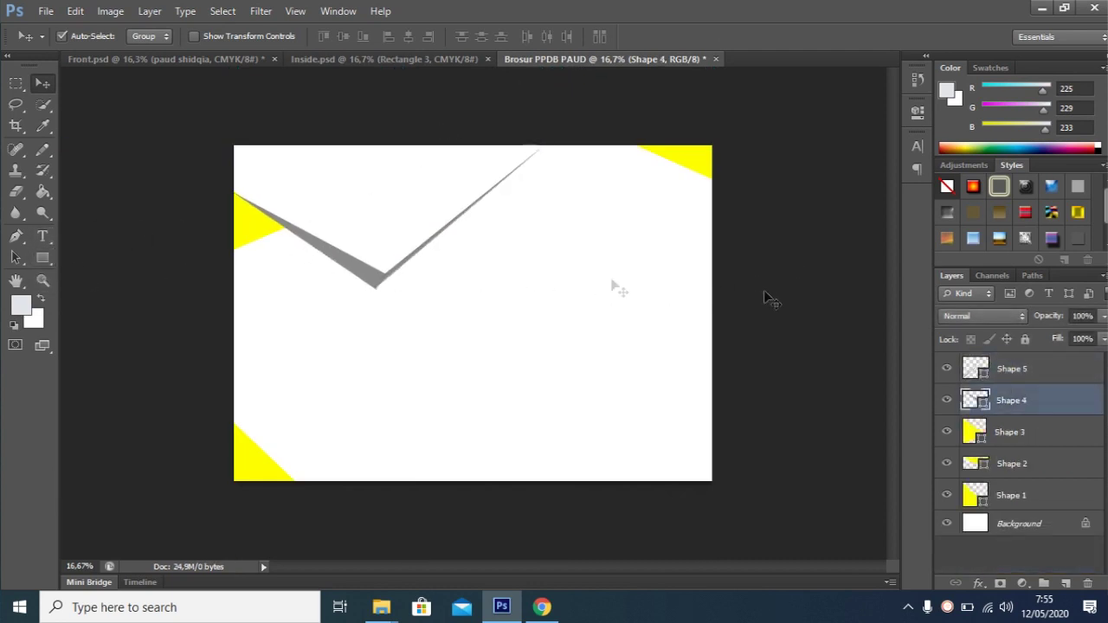
{"action": "left_click", "coordinate": [771, 359]}
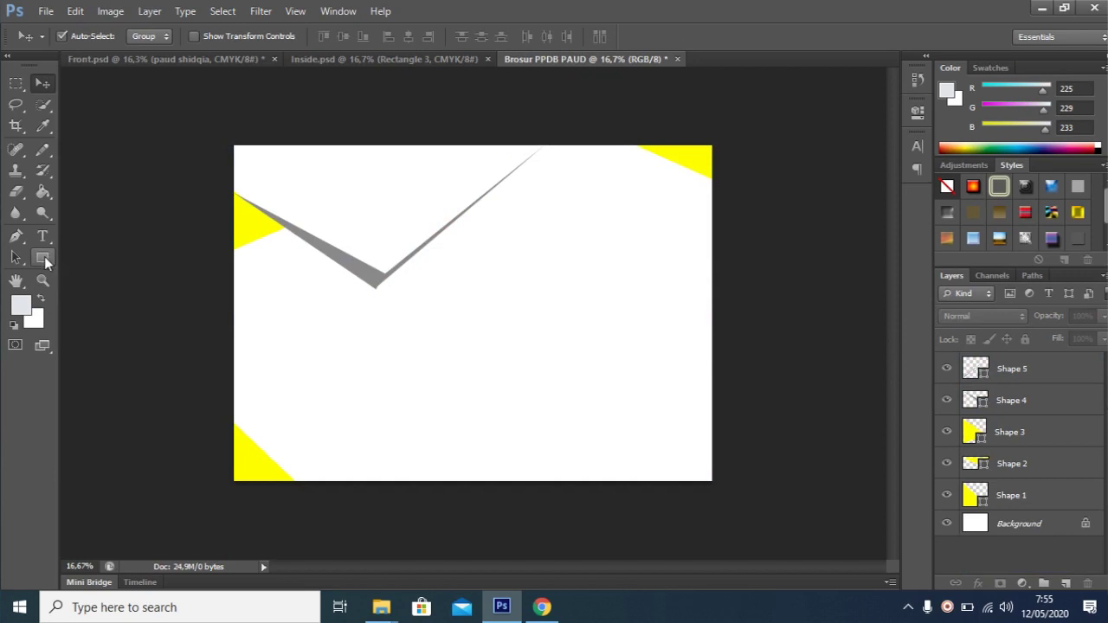
{"action": "left_click", "coordinate": [41, 265]}
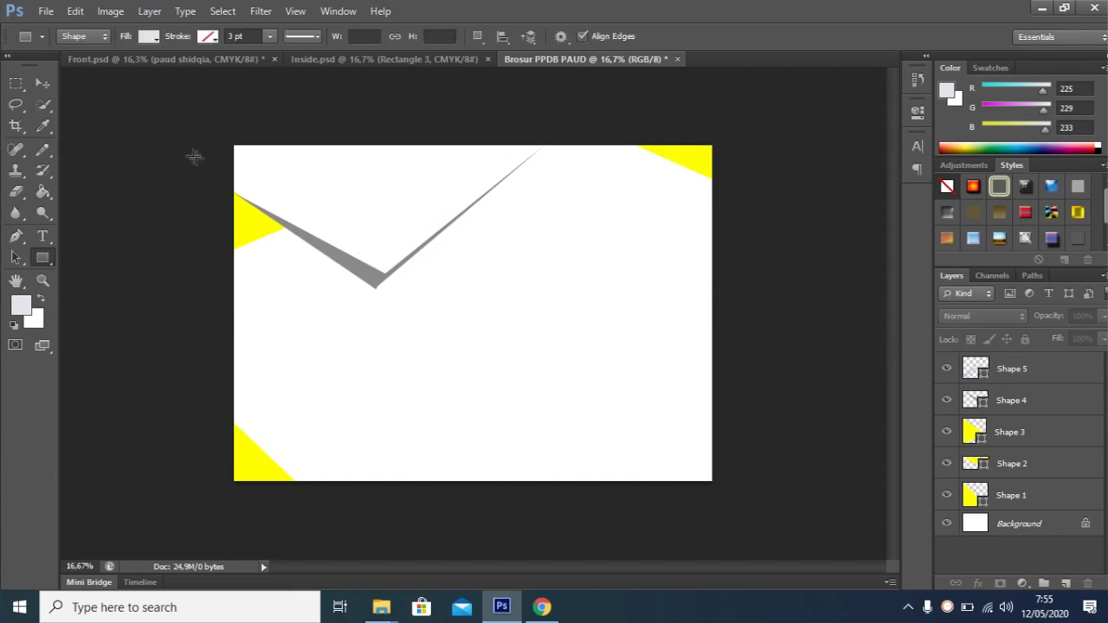
{"action": "left_click", "coordinate": [45, 84]}
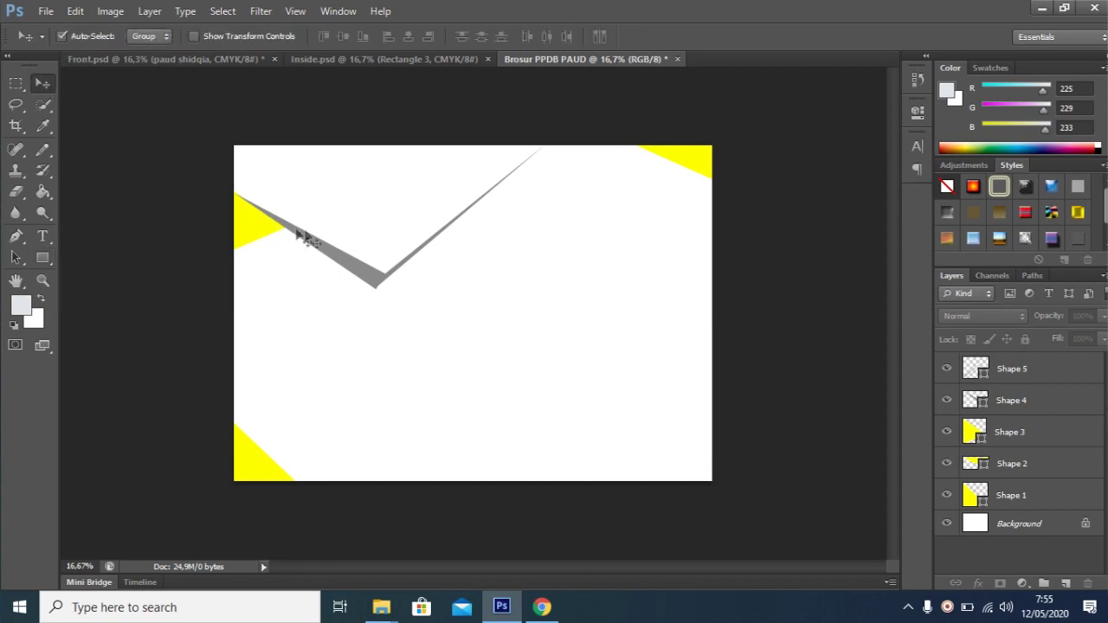
{"action": "left_click", "coordinate": [315, 245]}
{"action": "left_click", "coordinate": [39, 260]}
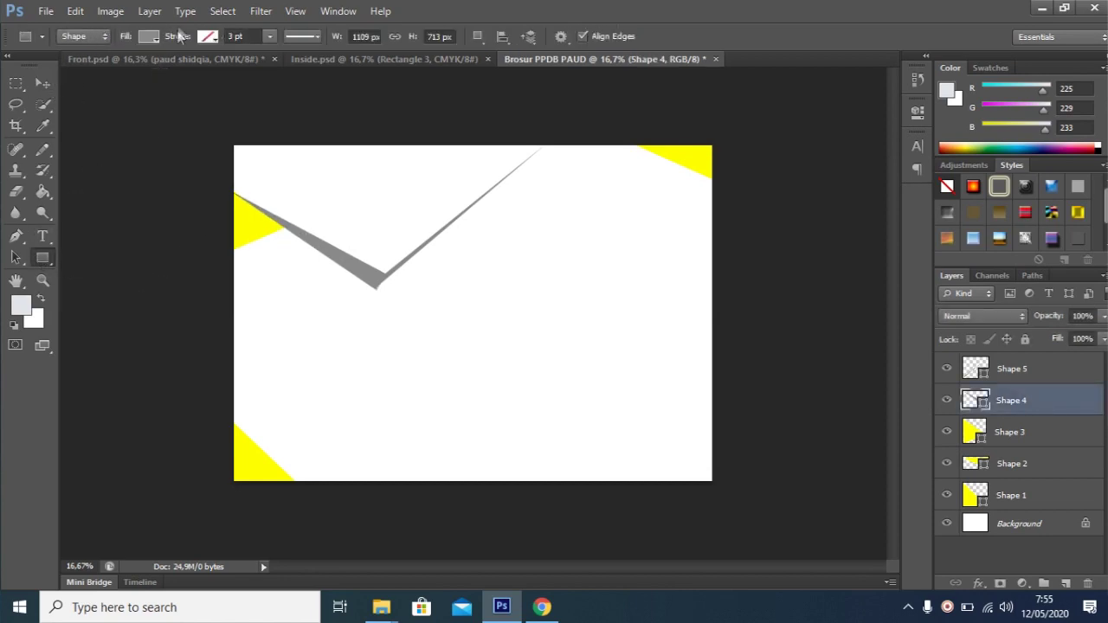
{"action": "left_click", "coordinate": [152, 39]}
{"action": "left_click", "coordinate": [70, 114]}
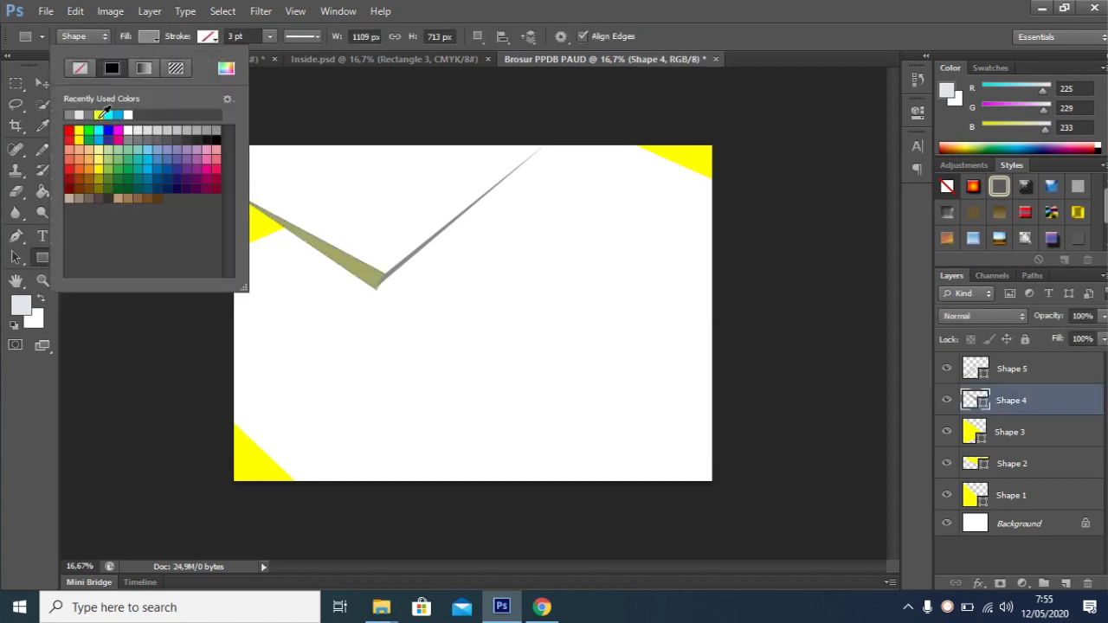
{"action": "left_click", "coordinate": [46, 83]}
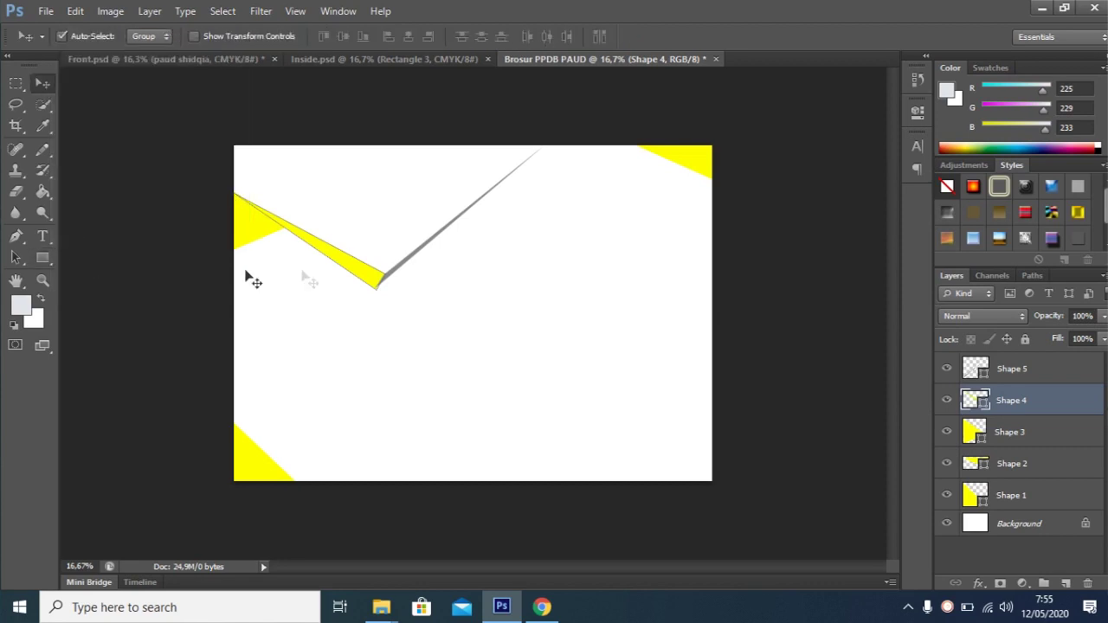
Refill the thin right arm of the V with the recent yellow.
{"action": "left_click", "coordinate": [404, 260]}
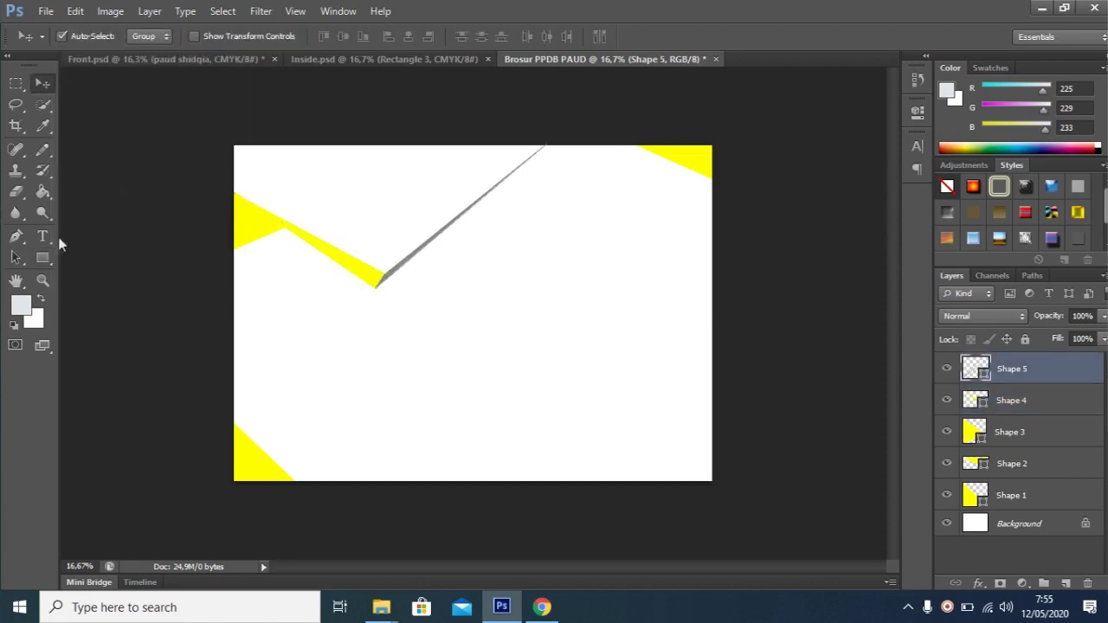
{"action": "key", "text": "u"}
{"action": "left_click", "coordinate": [146, 37]}
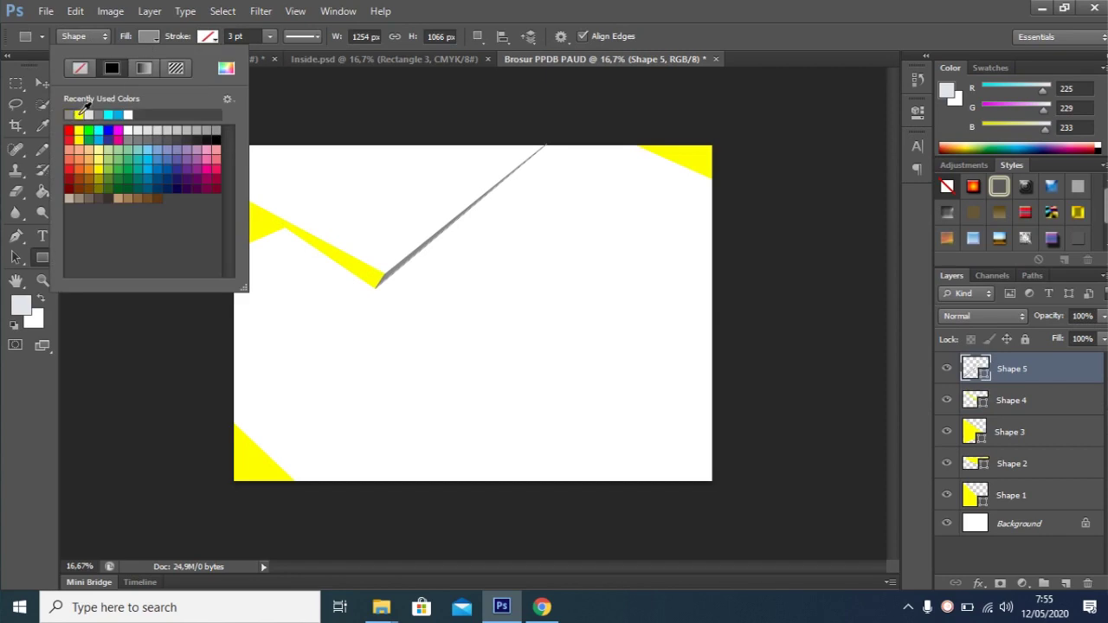
{"action": "left_click", "coordinate": [79, 114]}
{"action": "left_click", "coordinate": [326, 128]}
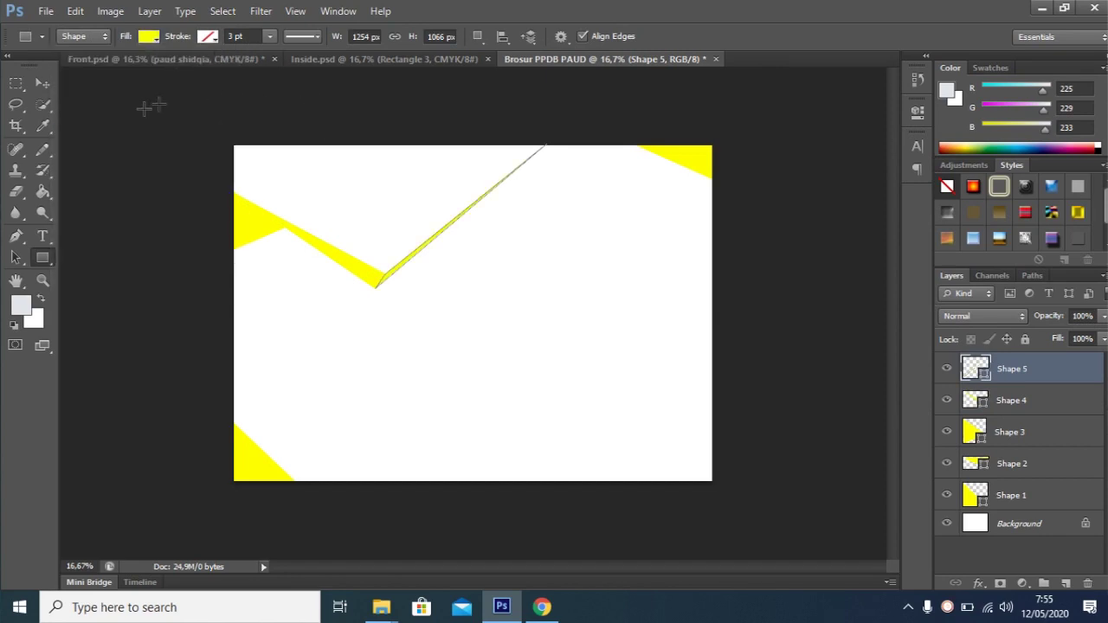
{"action": "left_click", "coordinate": [144, 107]}
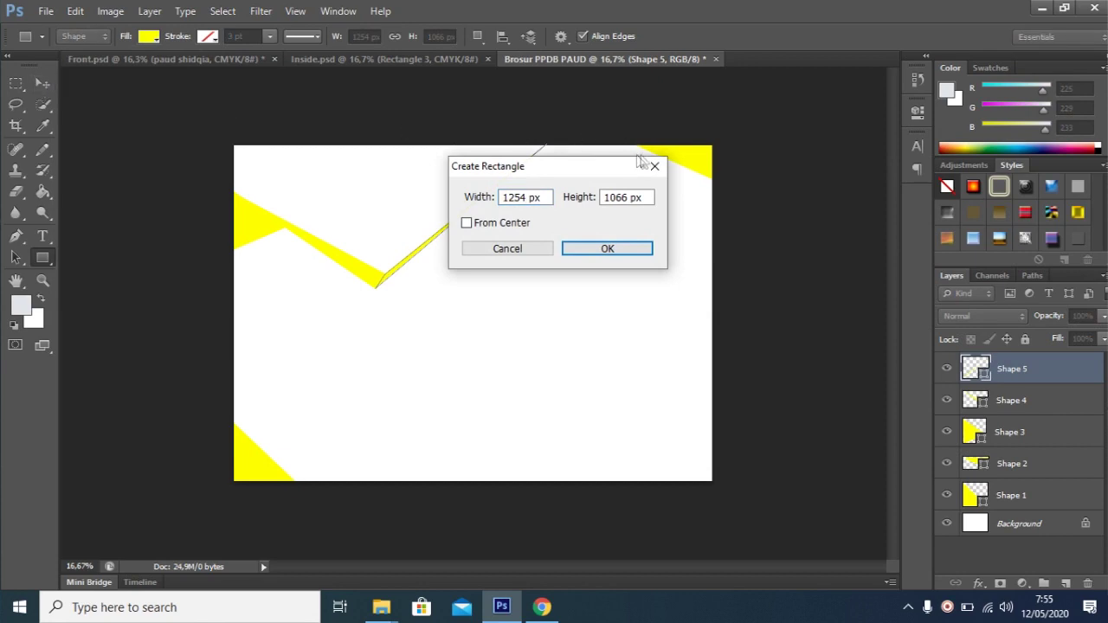
{"action": "key", "text": "Escape"}
Recolour the left-edge triangle (Shape 3) dark grey, then bring up Inside.psd.
{"action": "key", "text": "v"}
{"action": "left_click", "coordinate": [244, 232]}
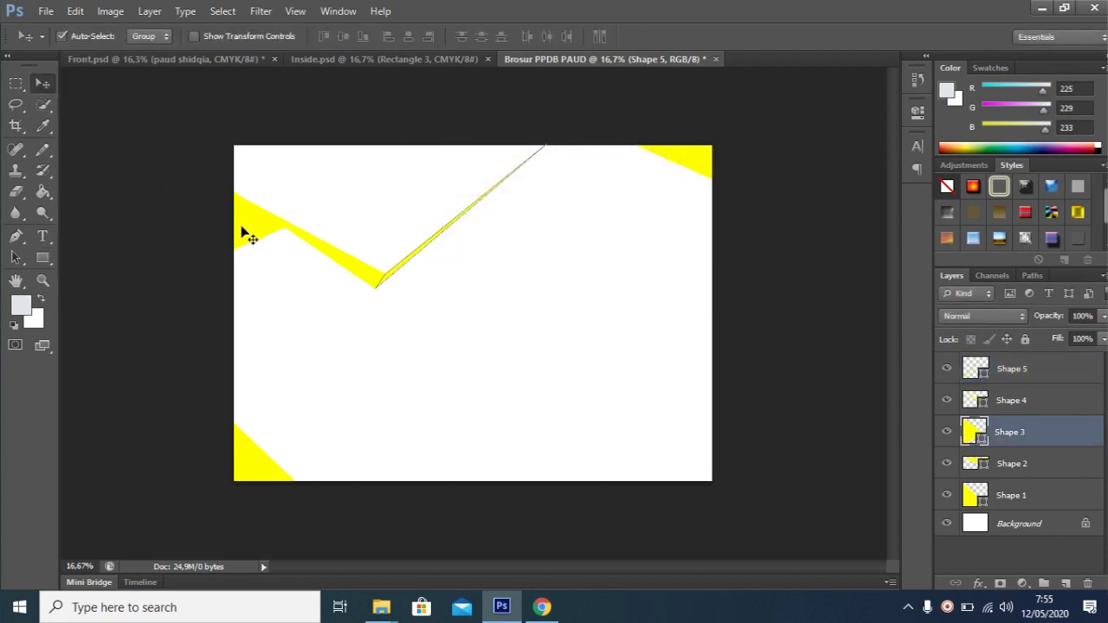
{"action": "left_click", "coordinate": [43, 260]}
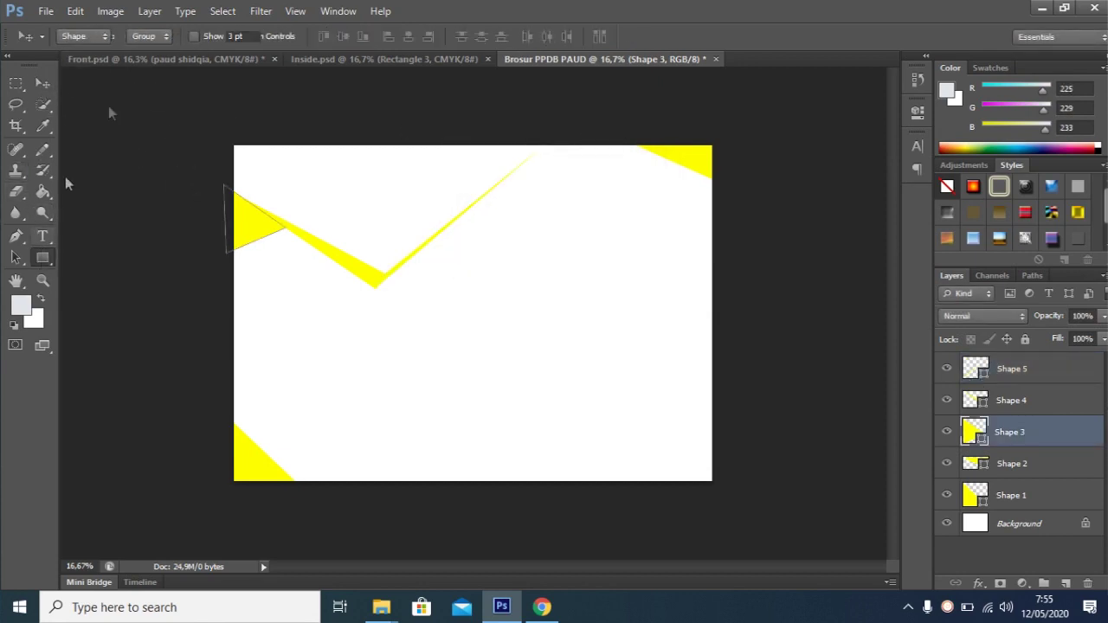
{"action": "left_click", "coordinate": [149, 37]}
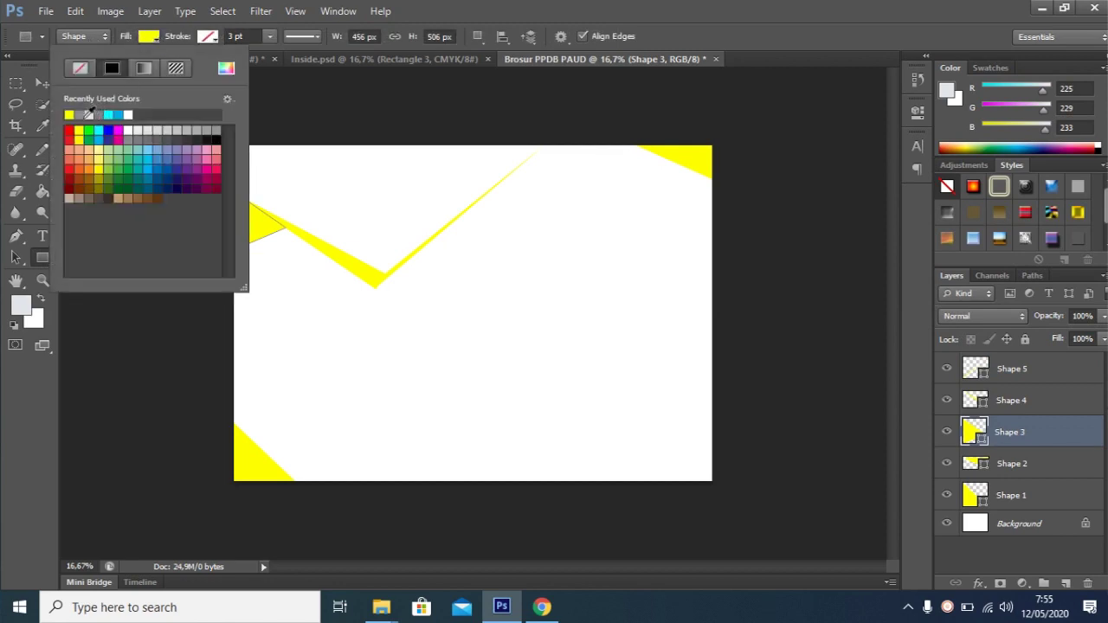
{"action": "left_click", "coordinate": [97, 114]}
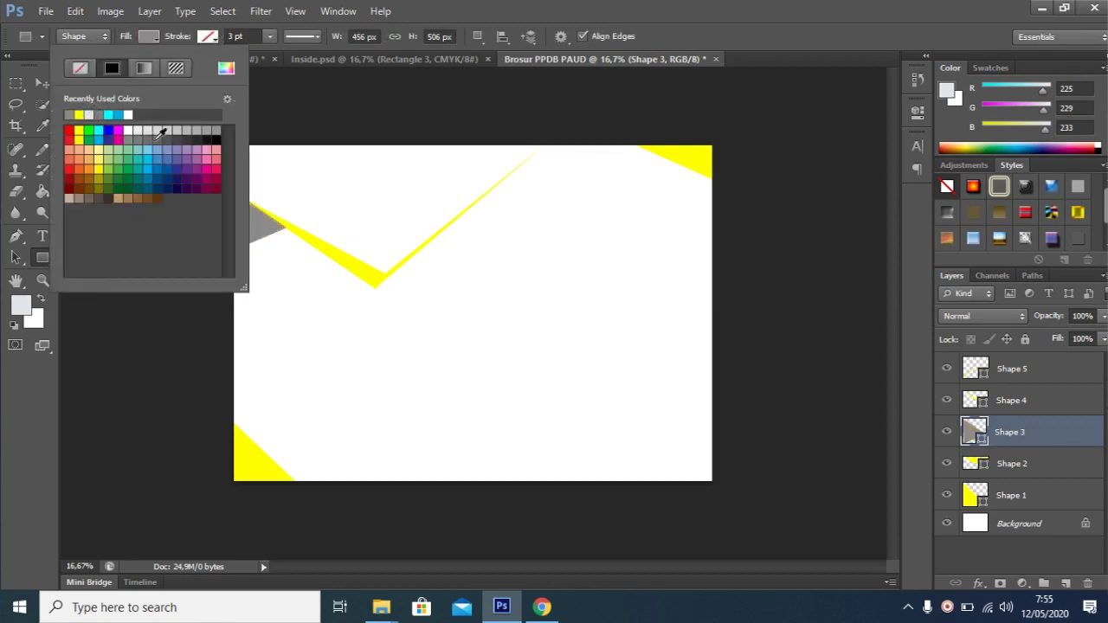
{"action": "left_click", "coordinate": [172, 140]}
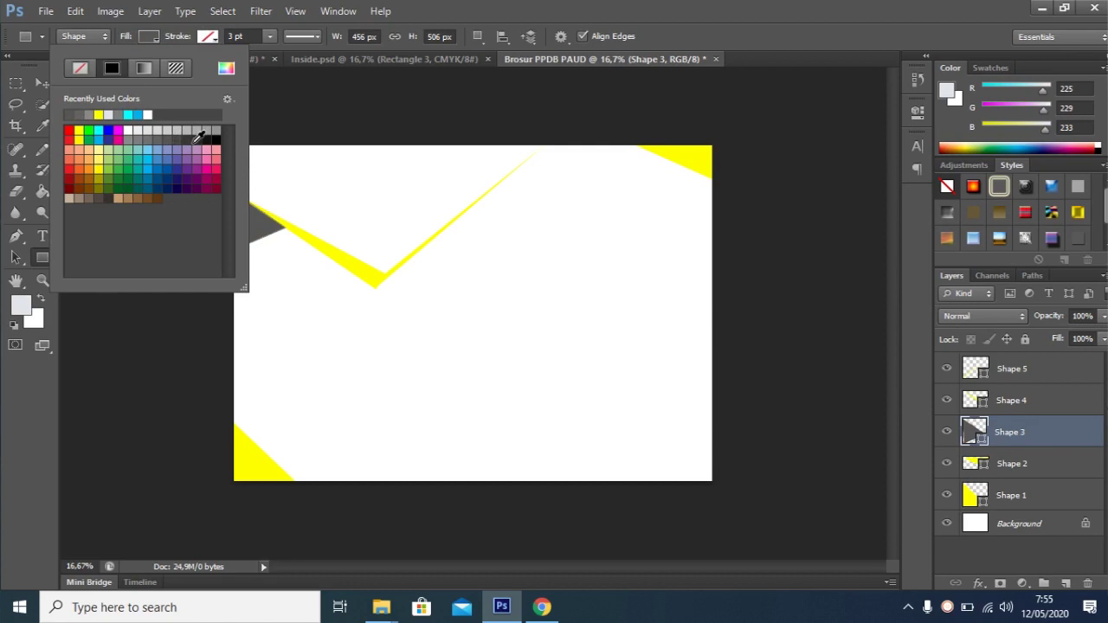
{"action": "left_click", "coordinate": [187, 139]}
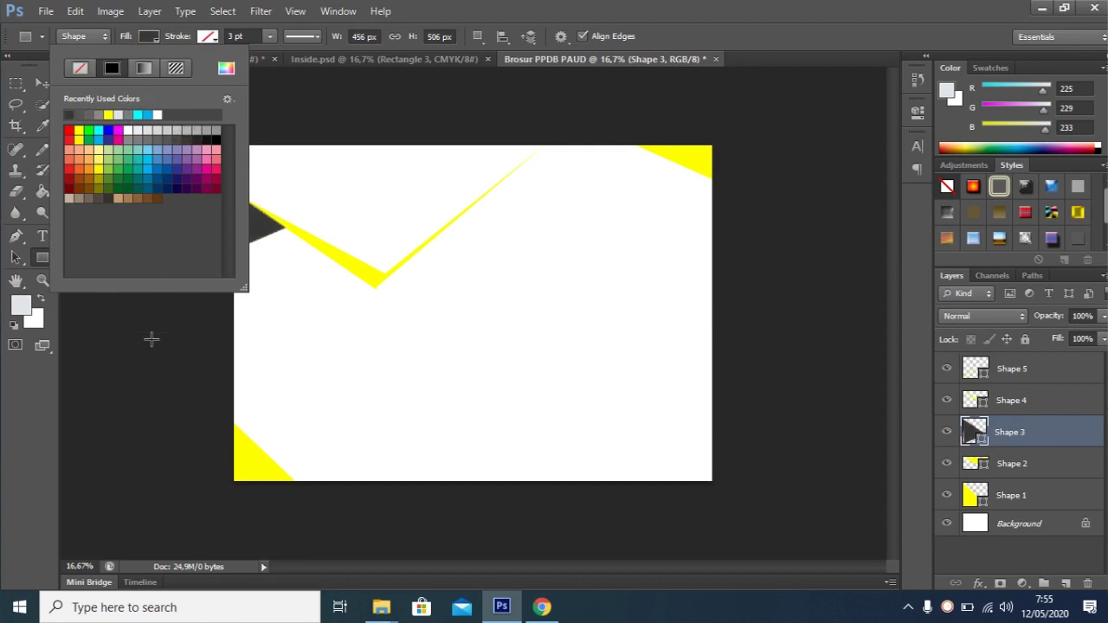
{"action": "left_click", "coordinate": [333, 108]}
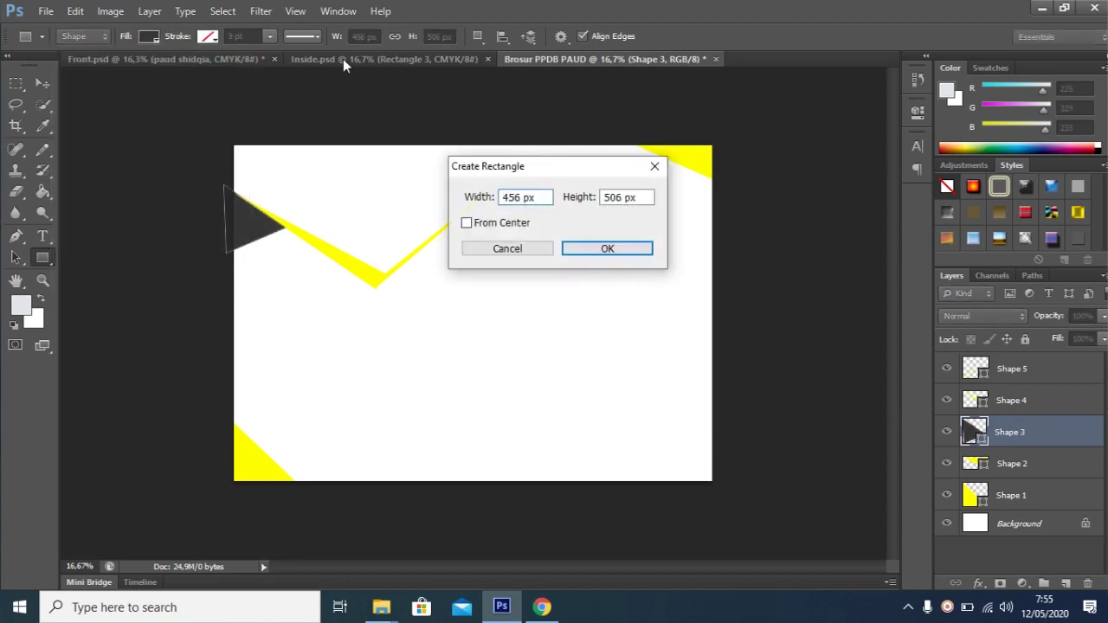
{"action": "left_click", "coordinate": [651, 165]}
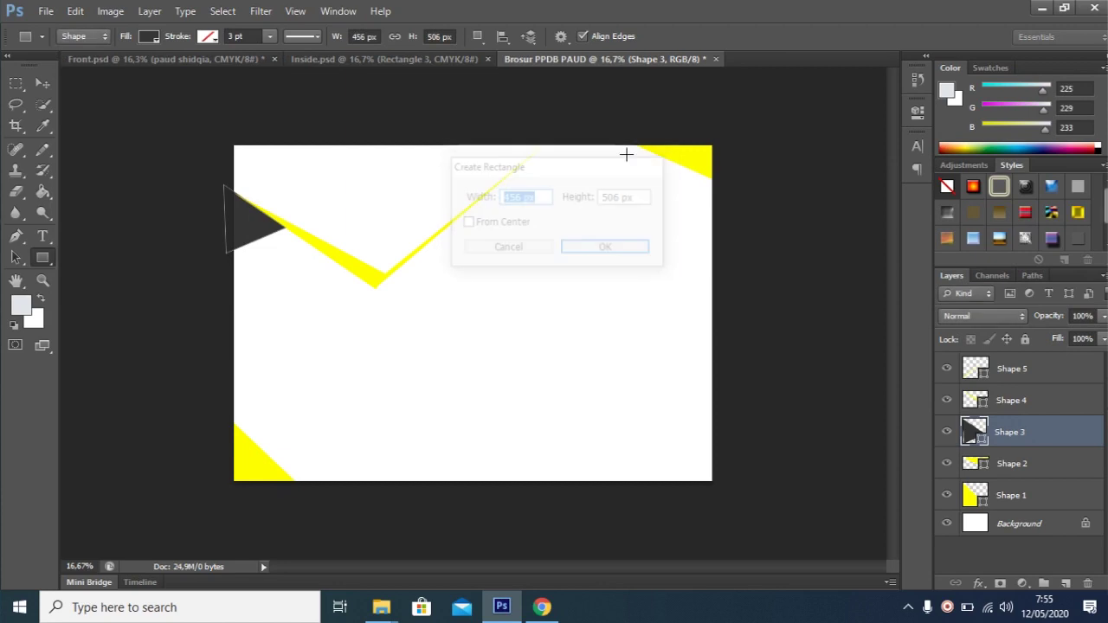
{"action": "left_click", "coordinate": [381, 59]}
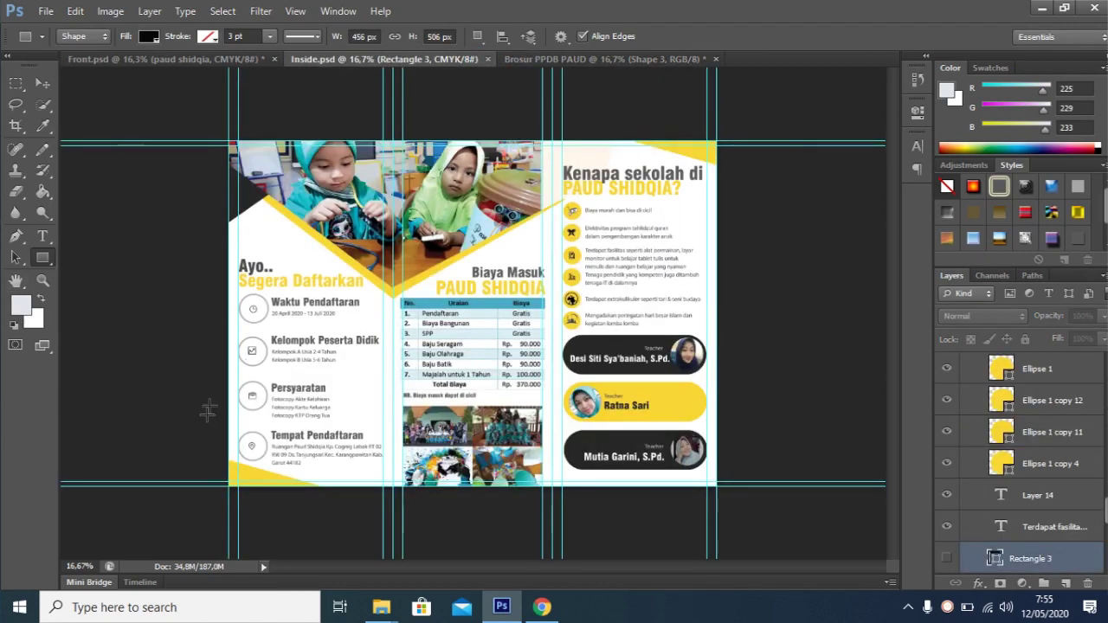
Draw a small yellow circle (Ellipse 1) near the design's top right.
{"action": "left_click", "coordinate": [40, 84]}
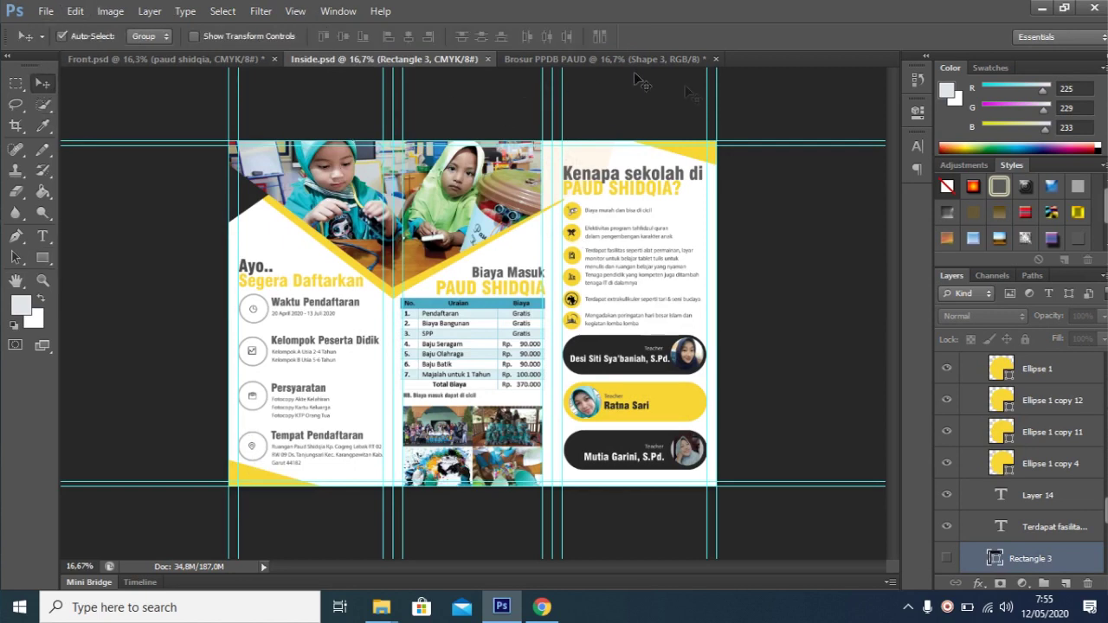
{"action": "left_click", "coordinate": [42, 257]}
{"action": "right_click", "coordinate": [41, 257]}
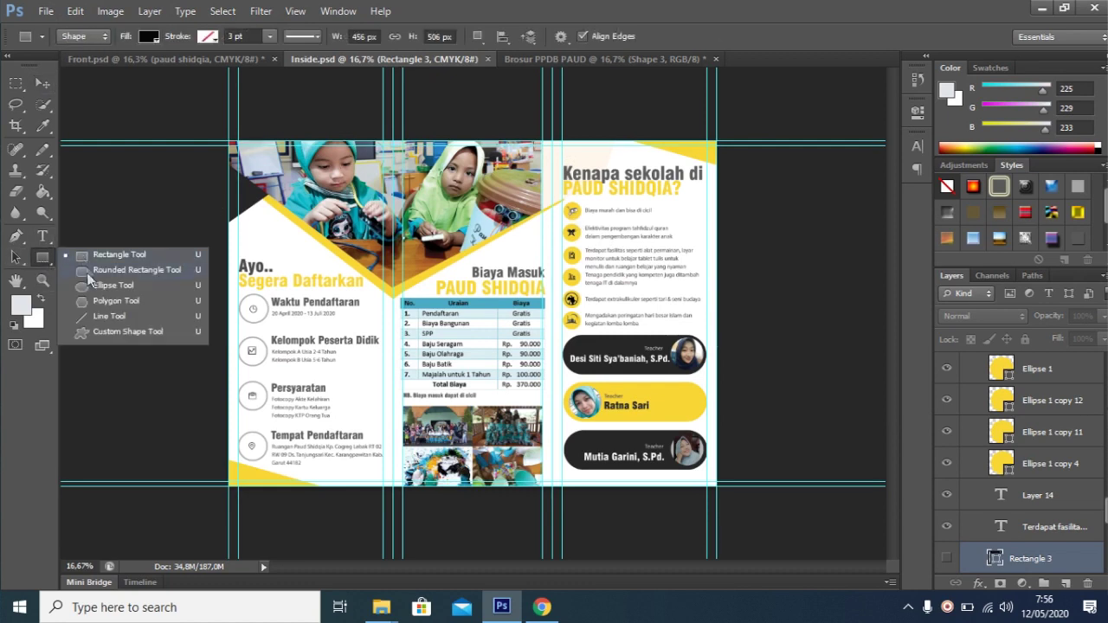
{"action": "left_click", "coordinate": [111, 287]}
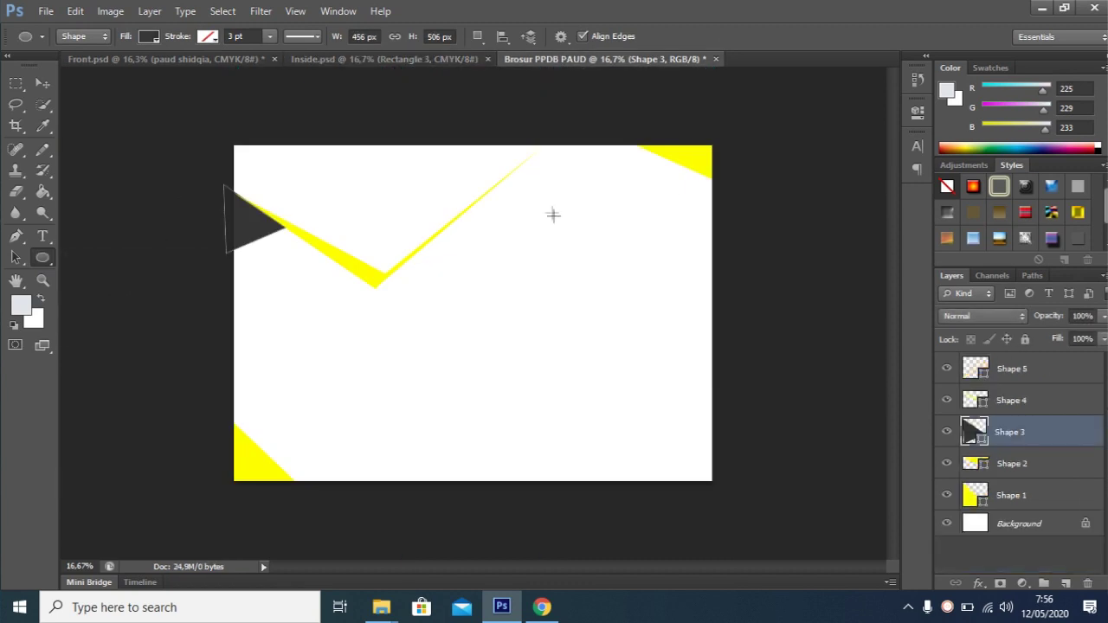
{"action": "left_click_drag", "start_coordinate": [558, 213], "coordinate": [578, 236]}
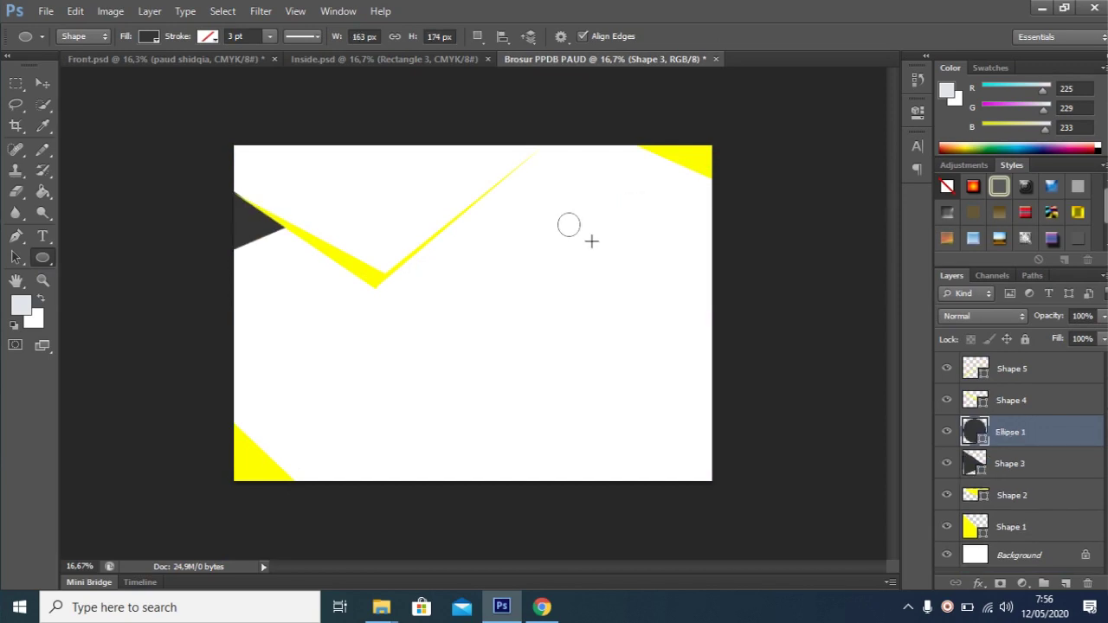
{"action": "left_click", "coordinate": [149, 37]}
{"action": "left_click", "coordinate": [118, 115]}
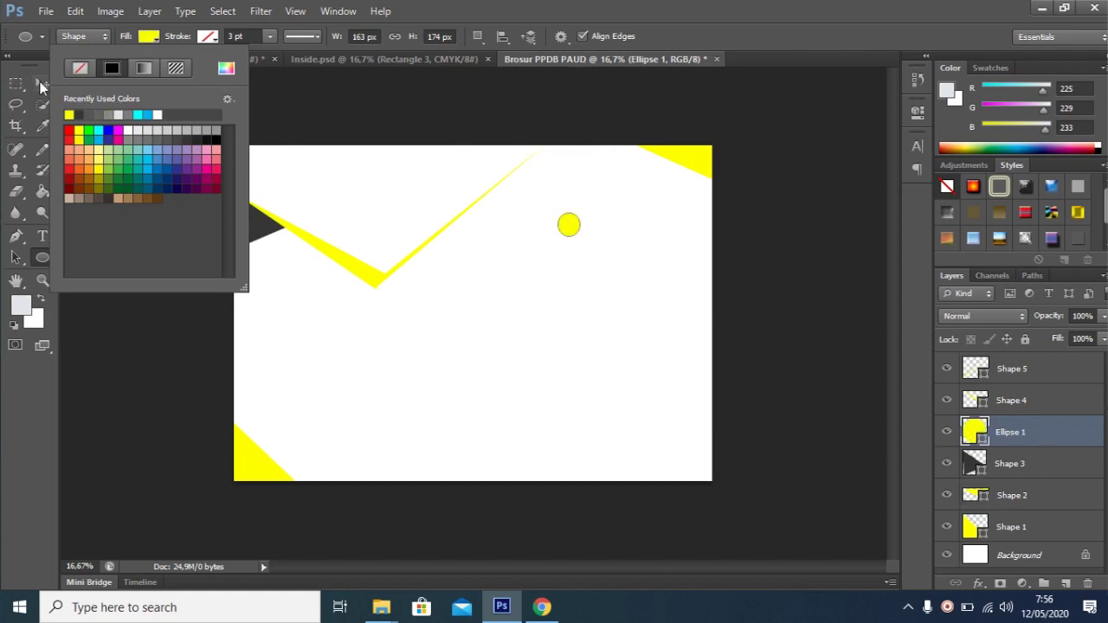
{"action": "left_click", "coordinate": [42, 84]}
Draw a yellow rounded rectangle below the circle, then return to Inside.psd.
{"action": "left_click", "coordinate": [43, 257]}
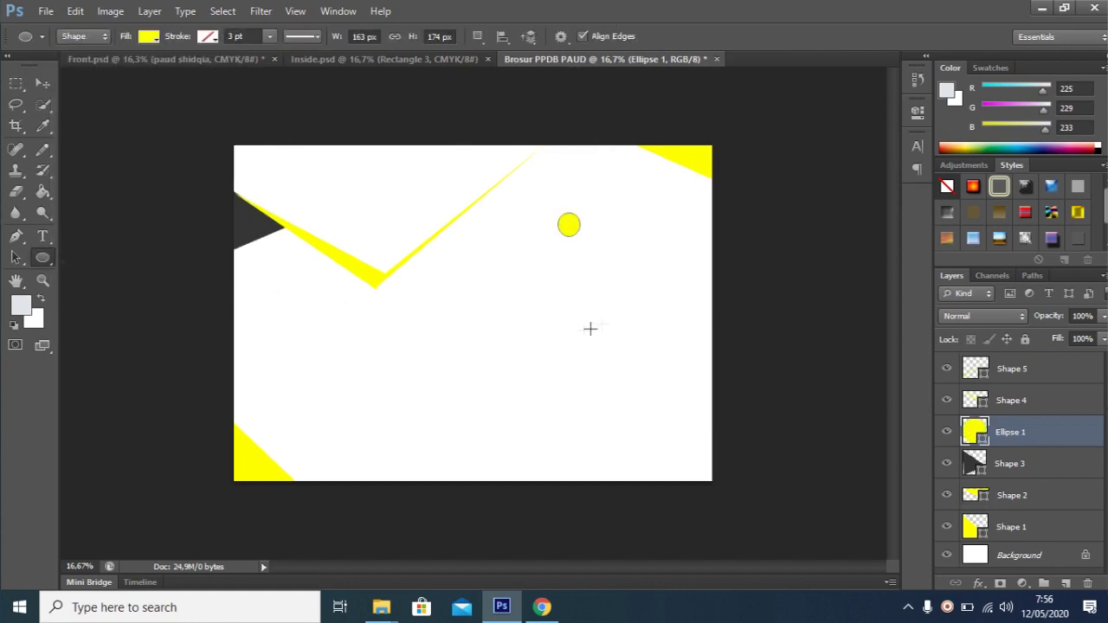
{"action": "right_click", "coordinate": [42, 257]}
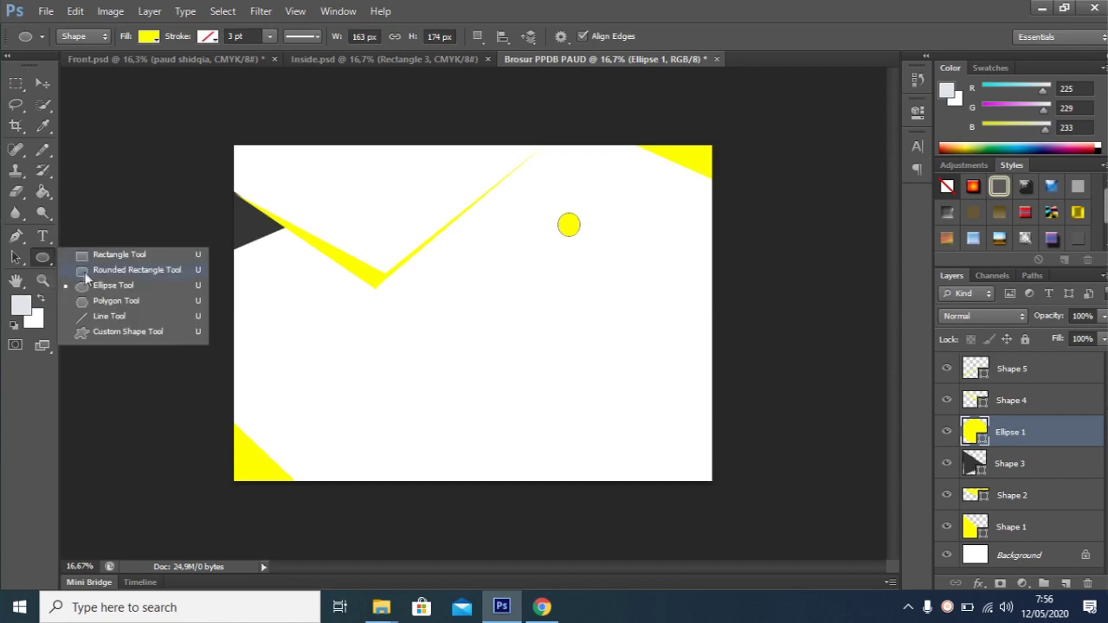
{"action": "left_click", "coordinate": [87, 270]}
{"action": "left_click_drag", "start_coordinate": [571, 303], "coordinate": [684, 336]}
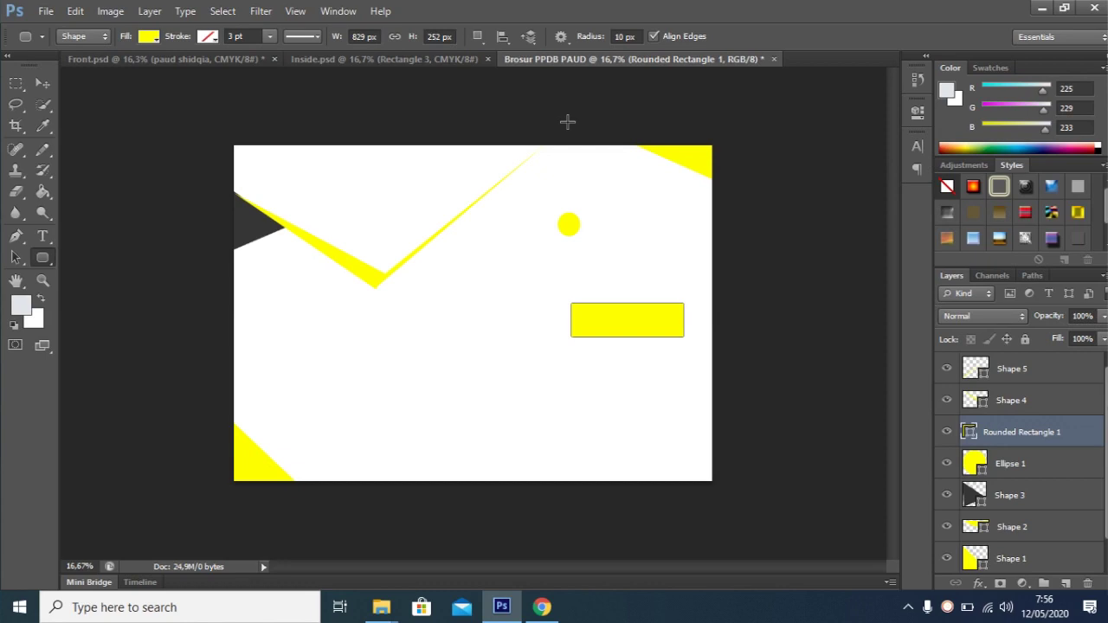
{"action": "left_click", "coordinate": [402, 54]}
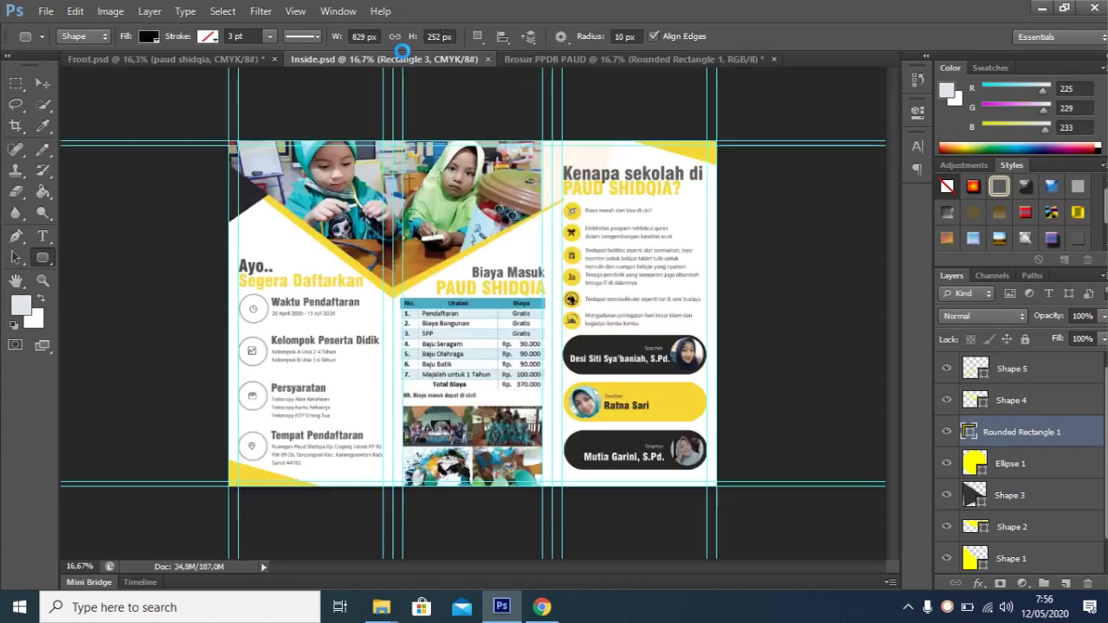
Switch to Front.psd and trial-move the artwork to the right, undoing both moves.
{"action": "left_click", "coordinate": [232, 58]}
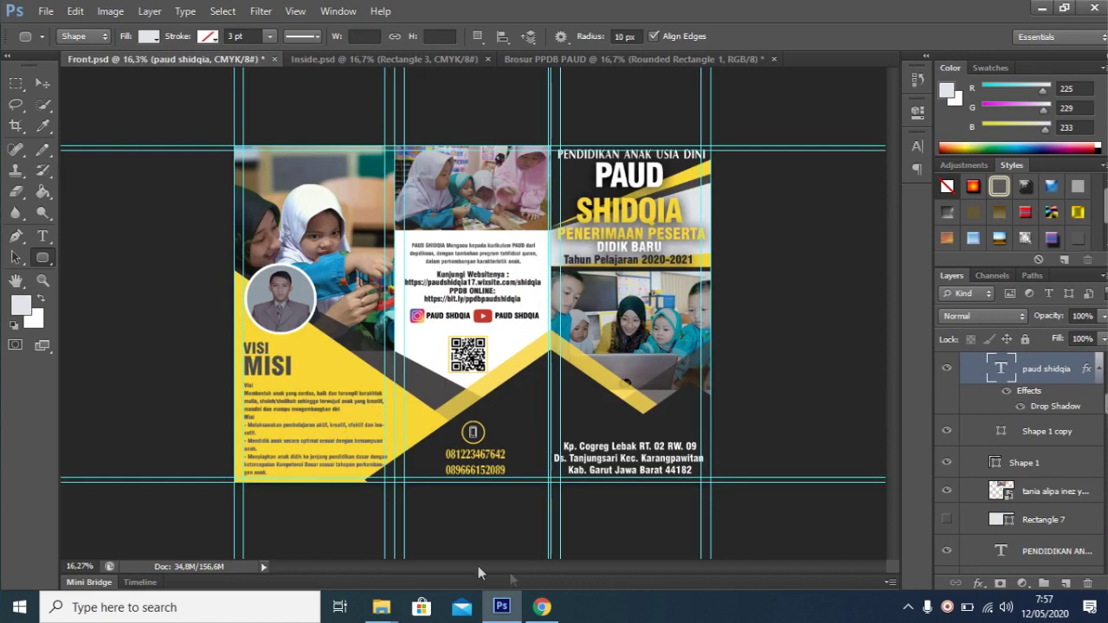
{"action": "left_click", "coordinate": [42, 83]}
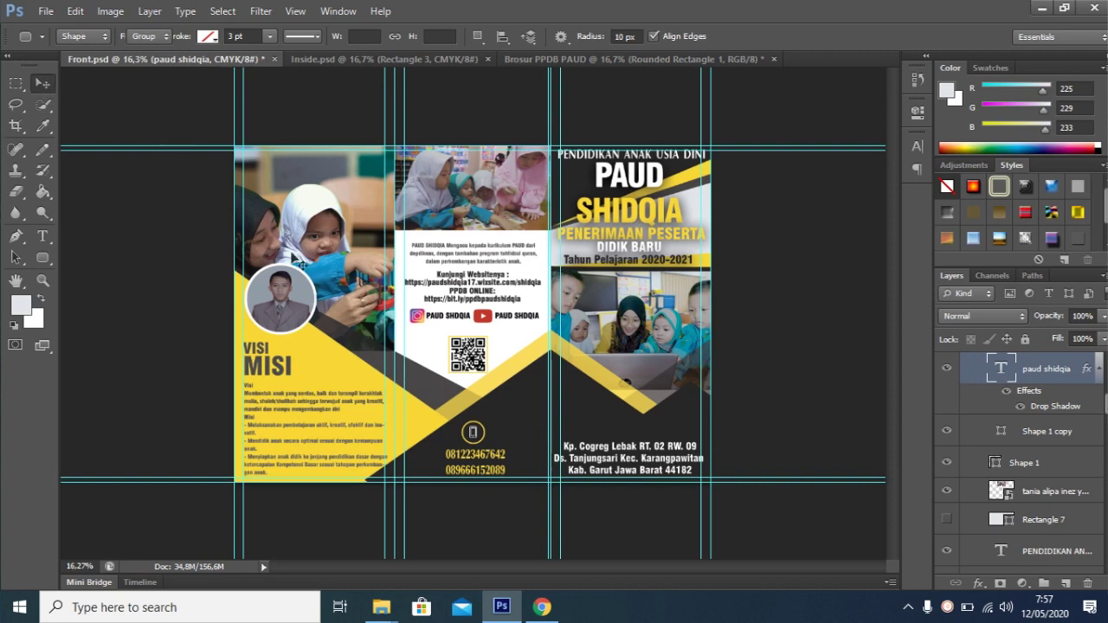
{"action": "left_click", "coordinate": [1057, 494]}
{"action": "scroll", "coordinate": [1022, 459], "scroll_direction": "down", "scroll_amount": 2}
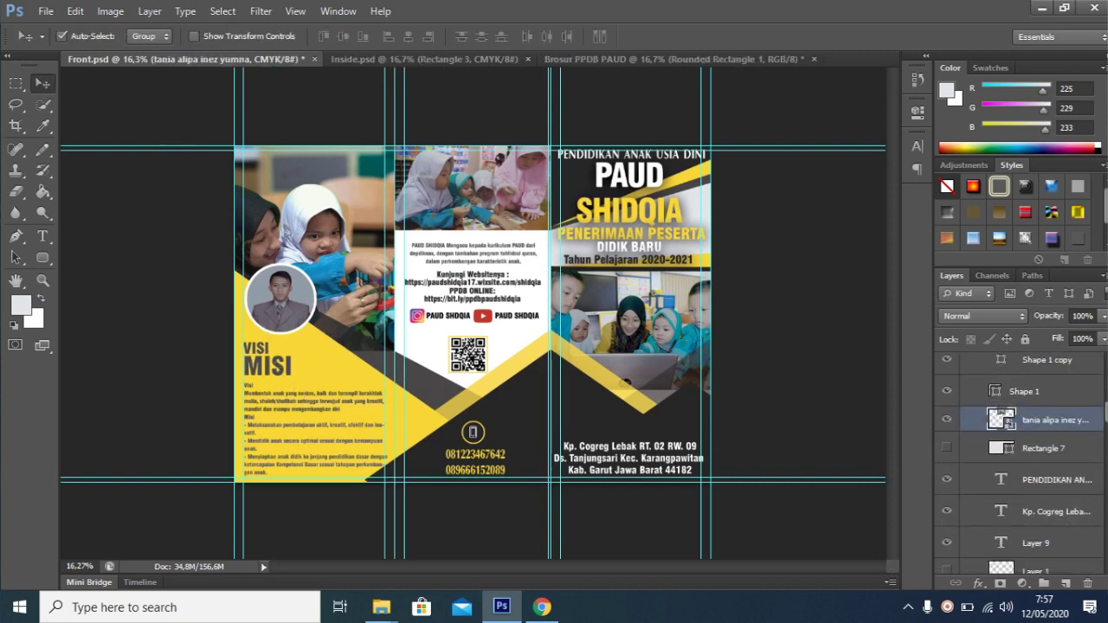
{"action": "left_click_drag", "start_coordinate": [311, 219], "coordinate": [383, 211]}
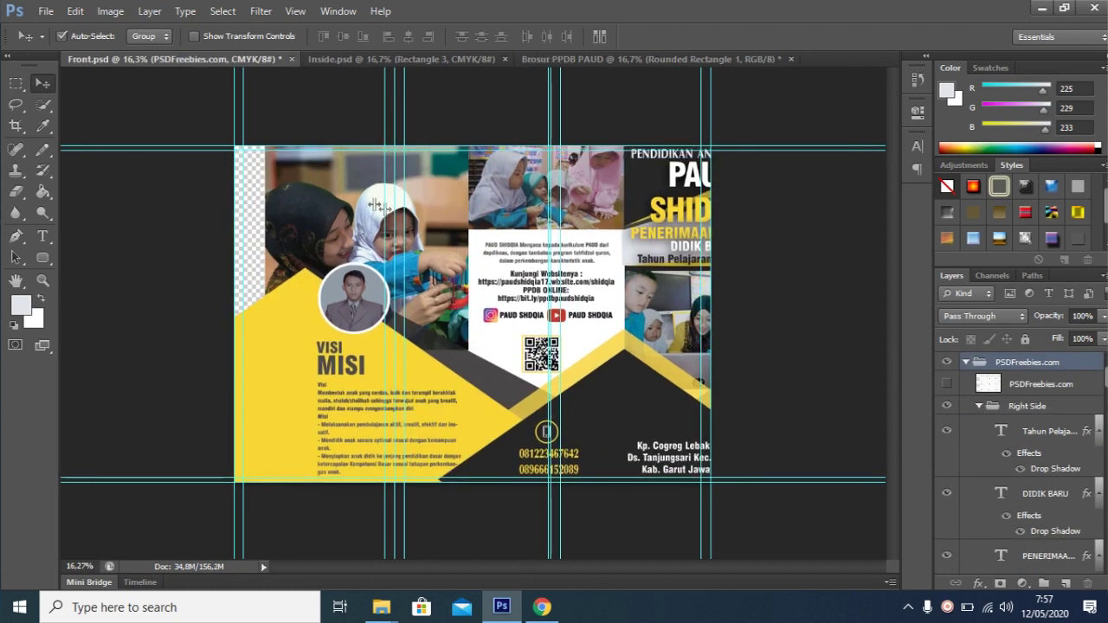
{"action": "key", "text": "ctrl+z"}
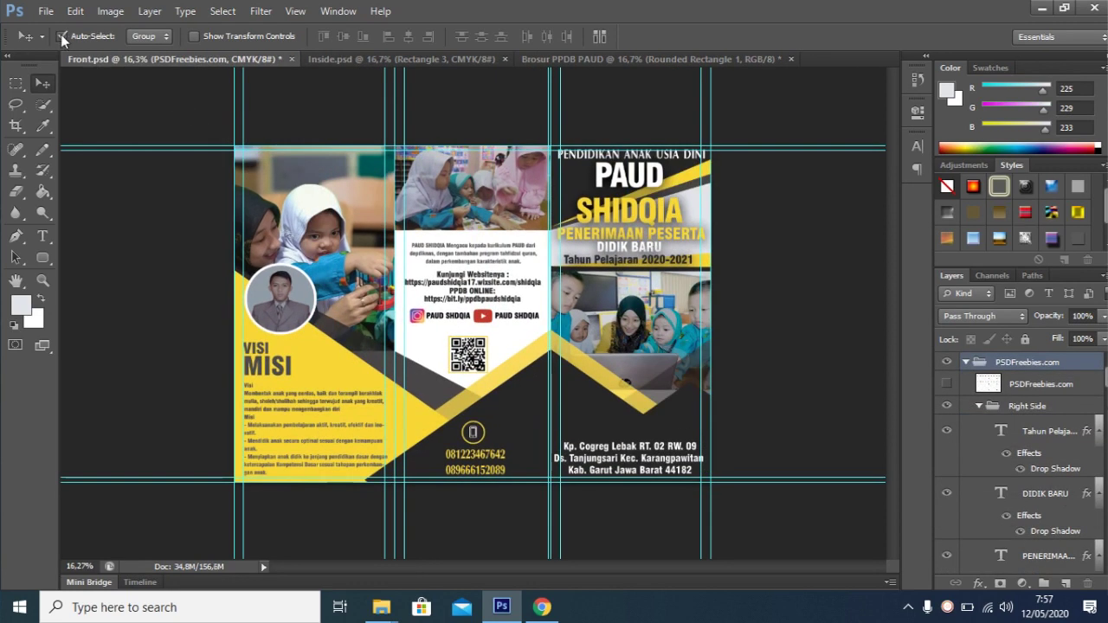
{"action": "left_click", "coordinate": [62, 36]}
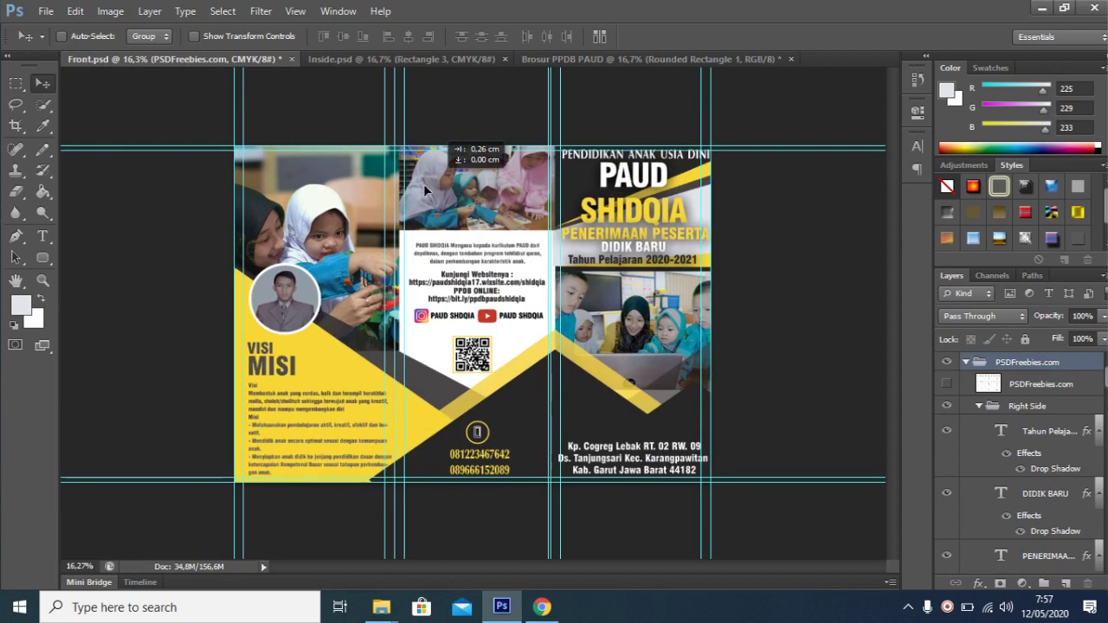
{"action": "left_click_drag", "start_coordinate": [319, 196], "coordinate": [424, 197]}
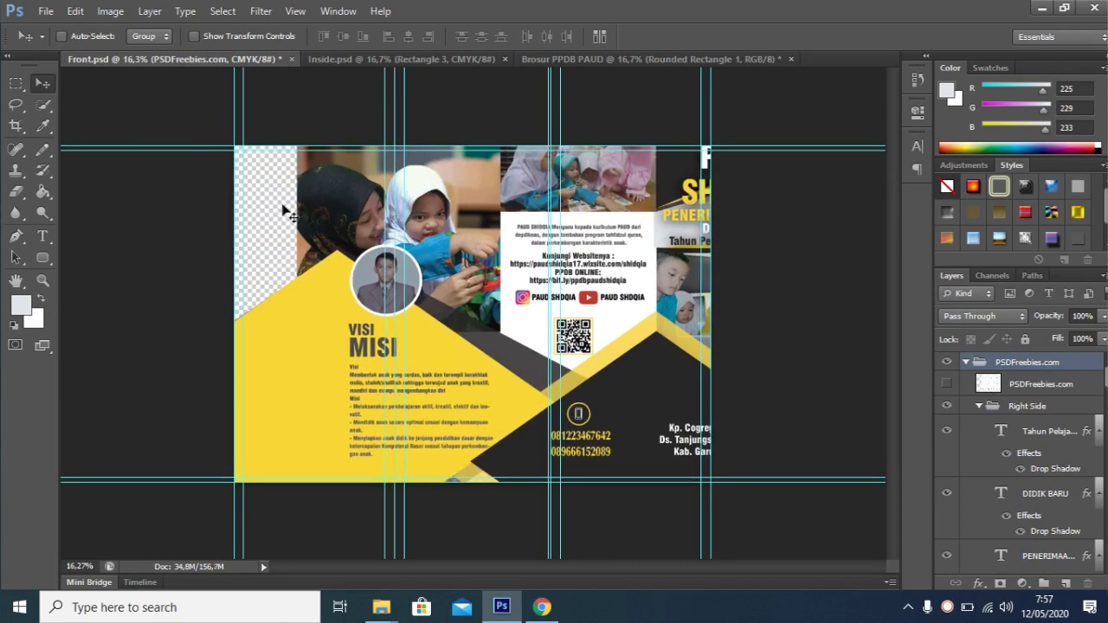
{"action": "key", "text": "ctrl+z"}
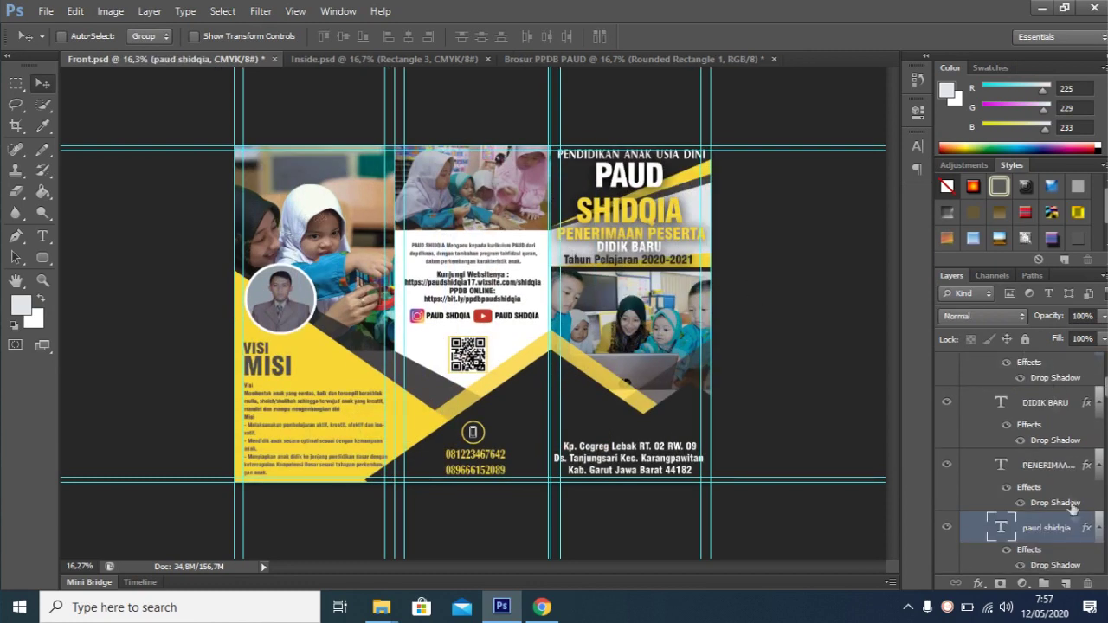
Nudge the top-middle photo, browse the layers, and select the paud shidqia title layer.
{"action": "scroll", "coordinate": [1051, 493], "scroll_direction": "up", "scroll_amount": 3}
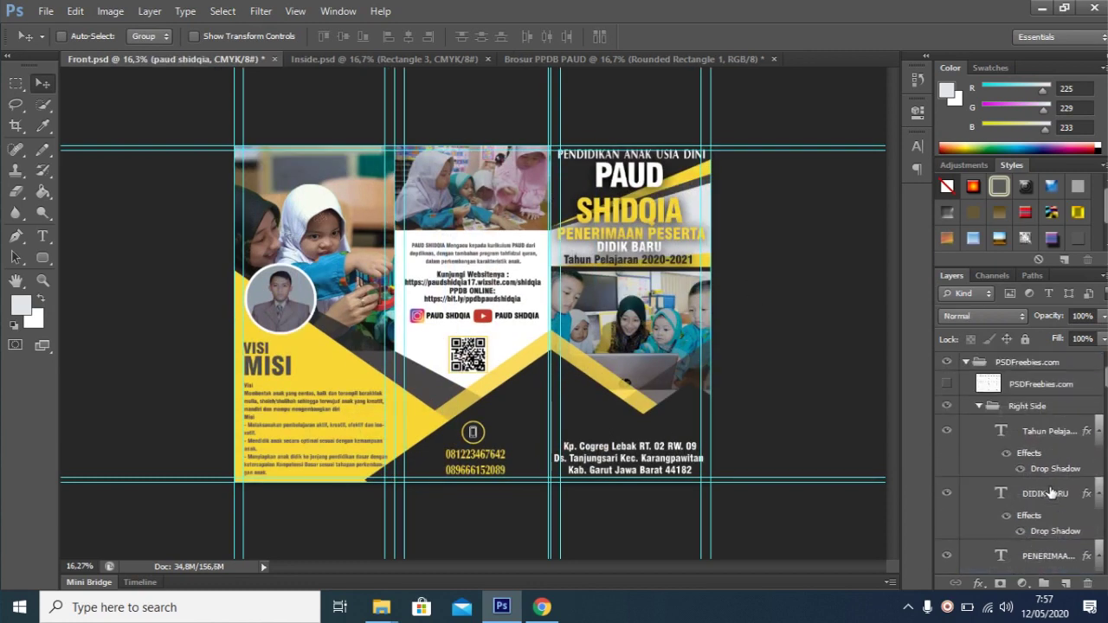
{"action": "scroll", "coordinate": [1051, 493], "scroll_direction": "down", "scroll_amount": 3}
{"action": "scroll", "coordinate": [1051, 494], "scroll_direction": "down", "scroll_amount": 3}
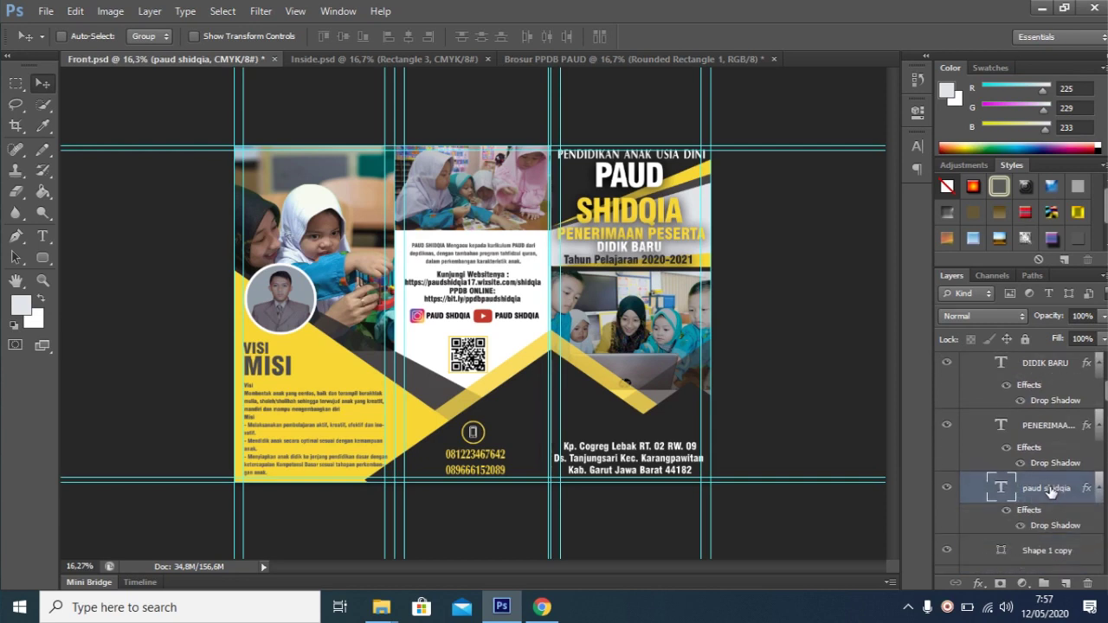
{"action": "scroll", "coordinate": [1051, 493], "scroll_direction": "down", "scroll_amount": 3}
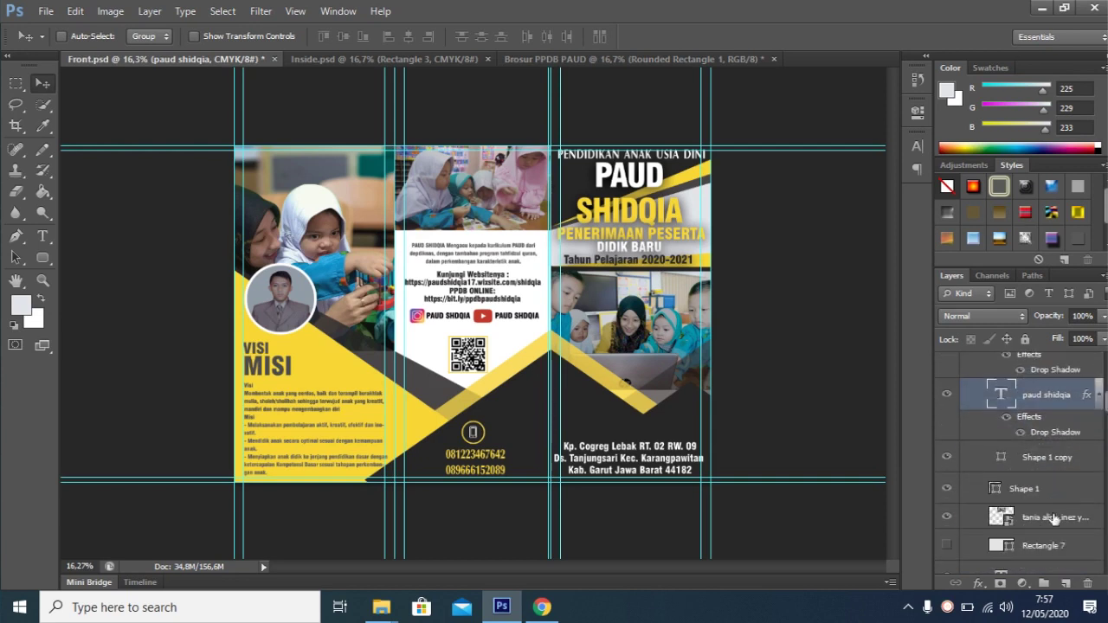
{"action": "left_click", "coordinate": [1054, 517]}
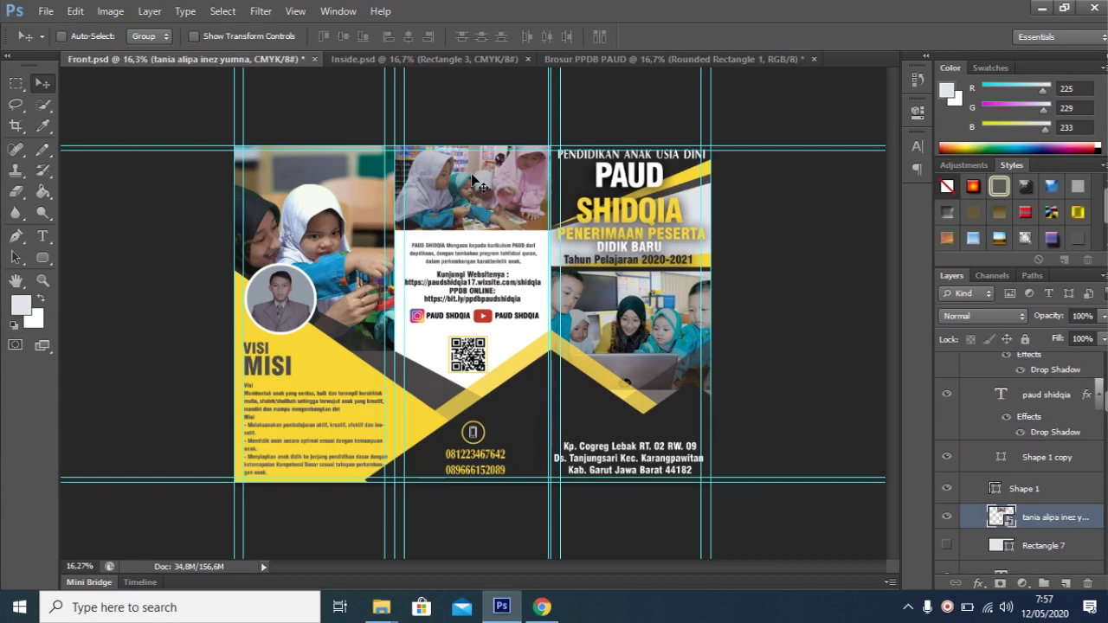
{"action": "mouse_move", "coordinate": [472, 180]}
{"action": "left_mouse_down"}
{"action": "mouse_move", "coordinate": [452, 232]}
{"action": "mouse_move", "coordinate": [463, 193]}
{"action": "left_mouse_up"}
{"action": "scroll", "coordinate": [1020, 463], "scroll_direction": "down", "scroll_amount": 2}
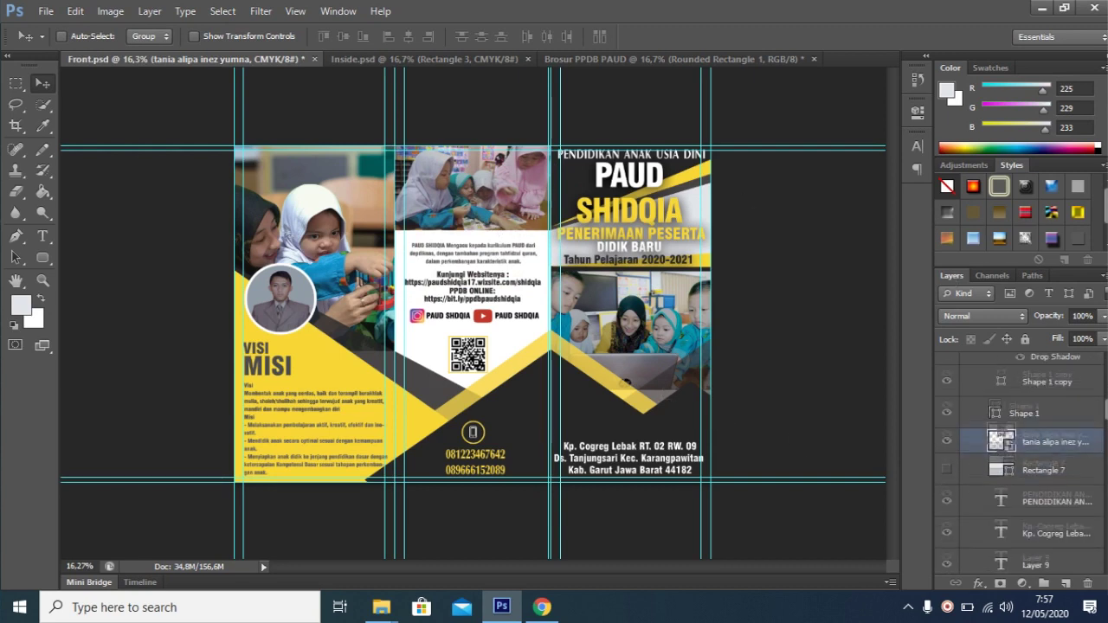
{"action": "scroll", "coordinate": [1020, 463], "scroll_direction": "down", "scroll_amount": 2}
{"action": "scroll", "coordinate": [1020, 463], "scroll_direction": "down", "scroll_amount": 2}
{"action": "scroll", "coordinate": [1020, 463], "scroll_direction": "down", "scroll_amount": 1}
{"action": "scroll", "coordinate": [1020, 463], "scroll_direction": "up", "scroll_amount": 1}
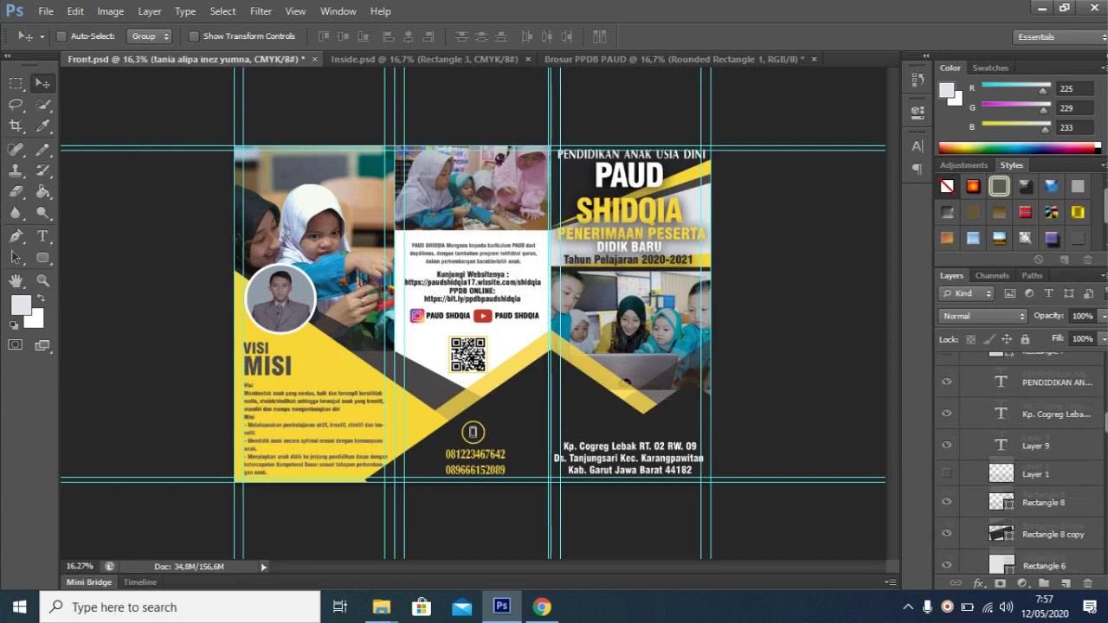
{"action": "scroll", "coordinate": [1020, 464], "scroll_direction": "up", "scroll_amount": 1}
{"action": "scroll", "coordinate": [1020, 463], "scroll_direction": "up", "scroll_amount": 1}
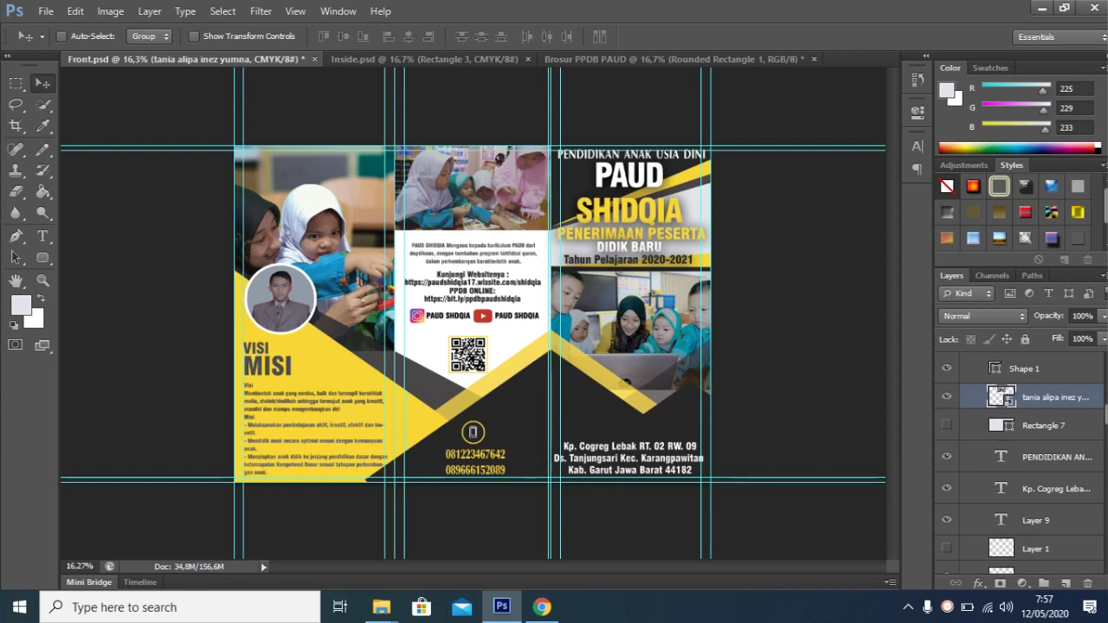
{"action": "scroll", "coordinate": [1020, 463], "scroll_direction": "up", "scroll_amount": 1}
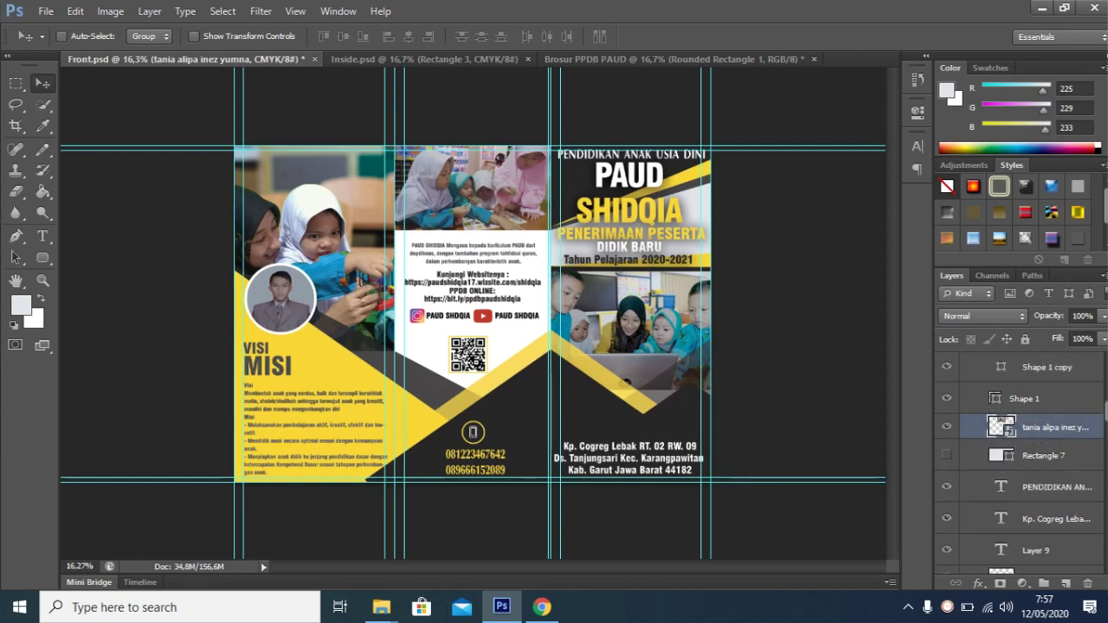
{"action": "left_click_drag", "start_coordinate": [1105, 407], "coordinate": [1105, 399]}
{"action": "scroll", "coordinate": [1105, 393], "scroll_direction": "up", "scroll_amount": 1}
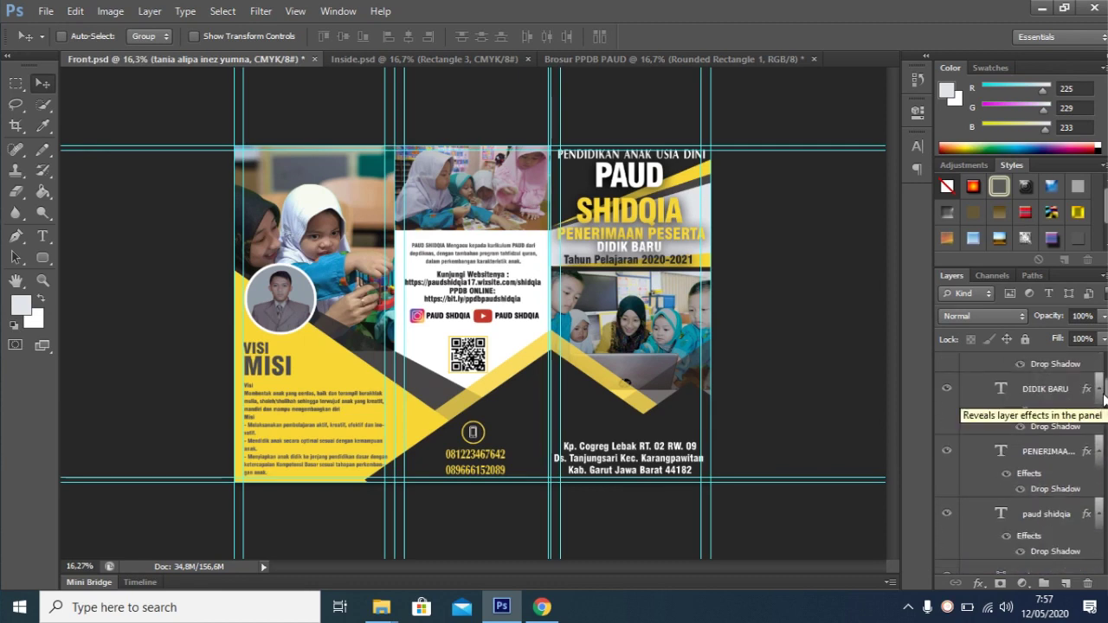
{"action": "scroll", "coordinate": [1105, 401], "scroll_direction": "down", "scroll_amount": 1}
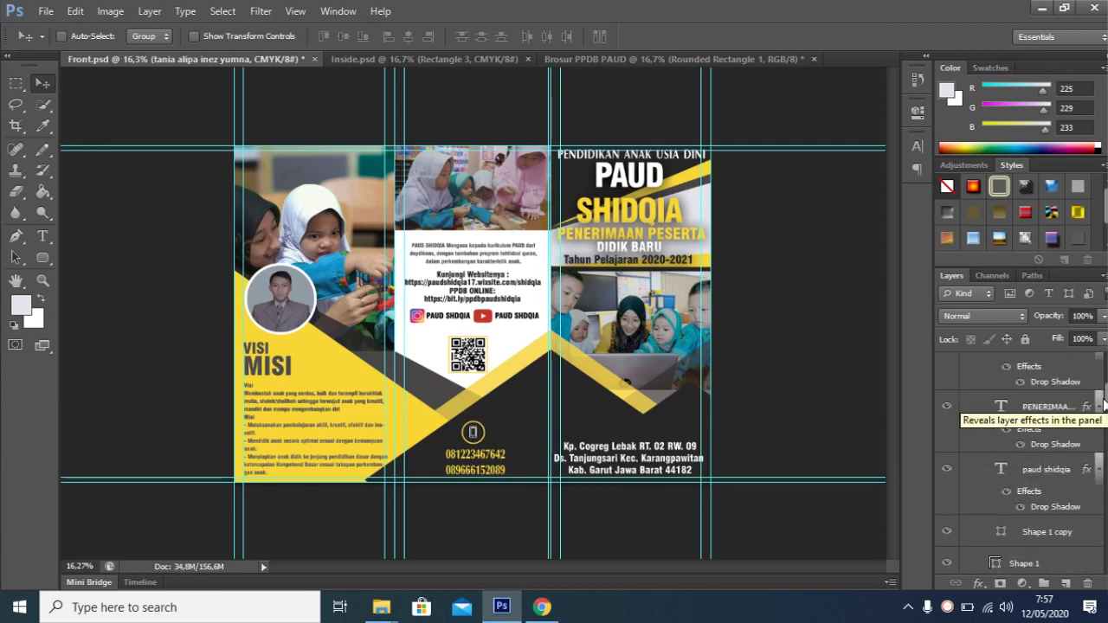
{"action": "left_click", "coordinate": [1044, 469]}
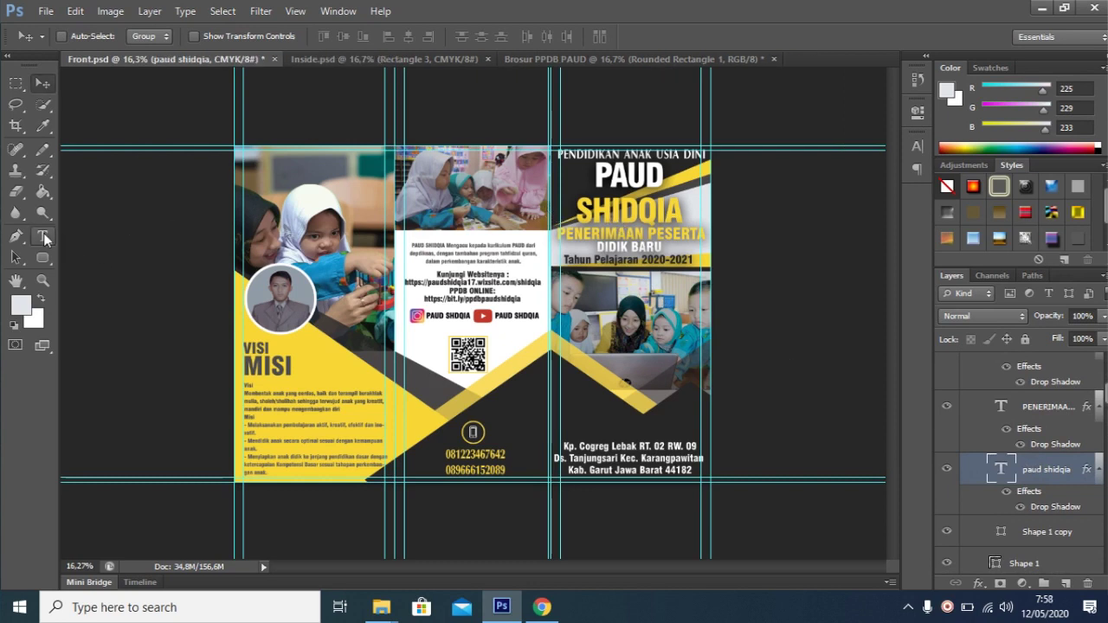
Replace SHIDQIA with MENTARI in the cover's yellow title text below PAUD.
{"action": "left_click", "coordinate": [39, 242]}
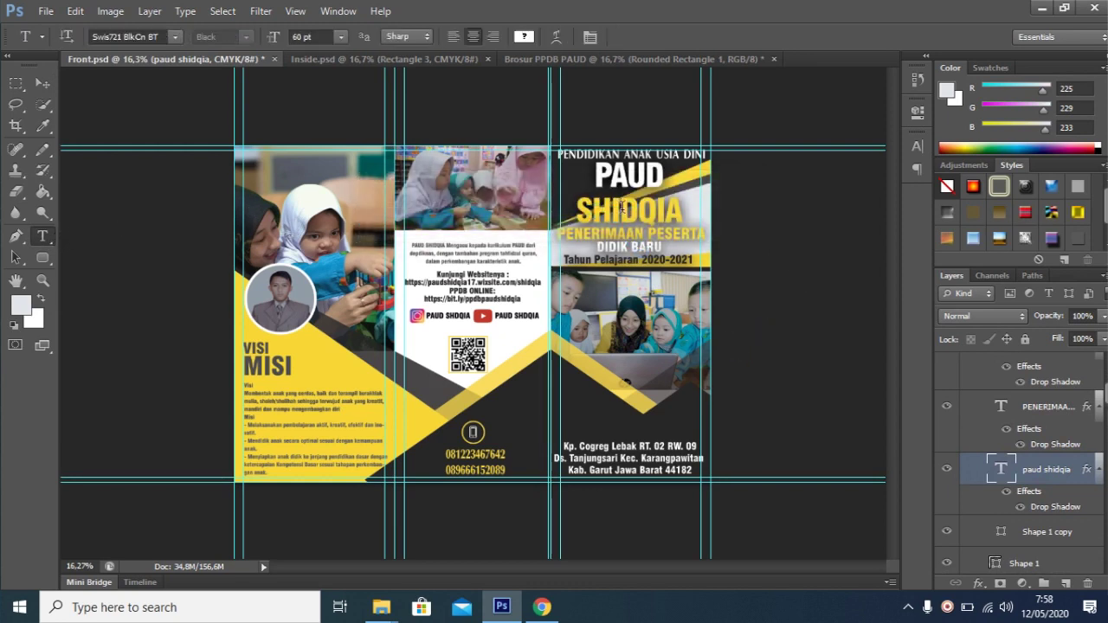
{"action": "left_click", "coordinate": [579, 209]}
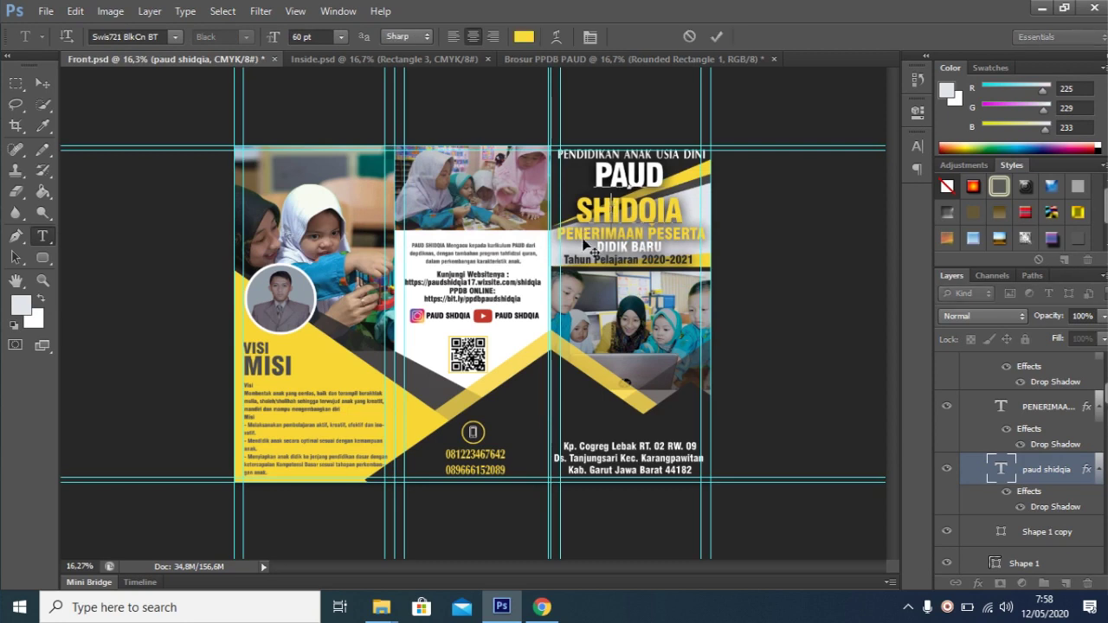
{"action": "left_click_drag", "start_coordinate": [579, 208], "coordinate": [674, 207]}
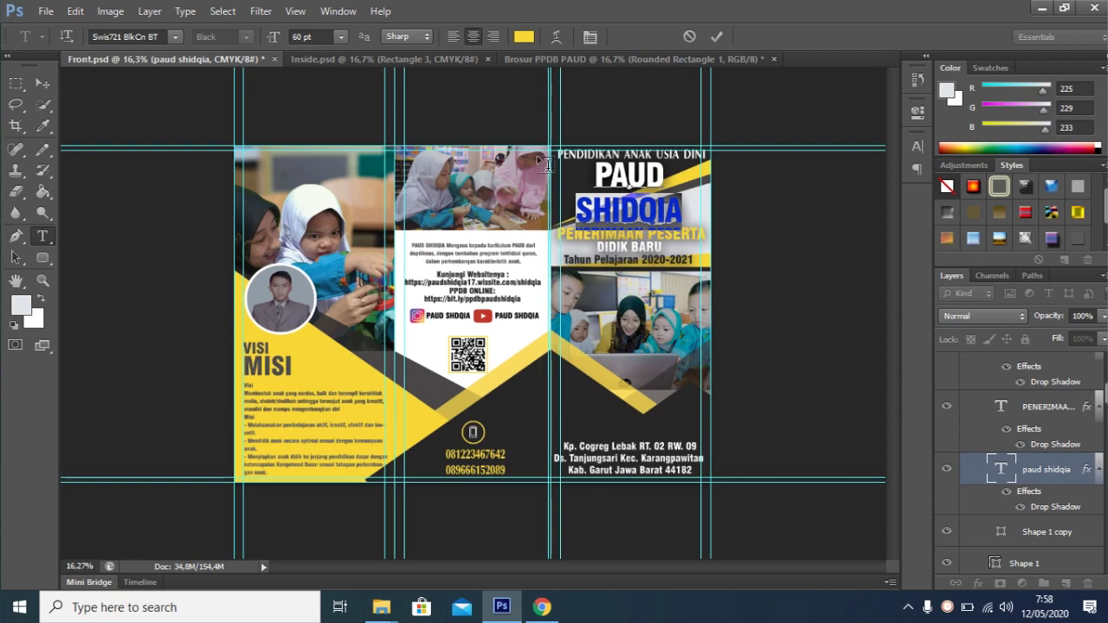
{"action": "type", "text": "M"}
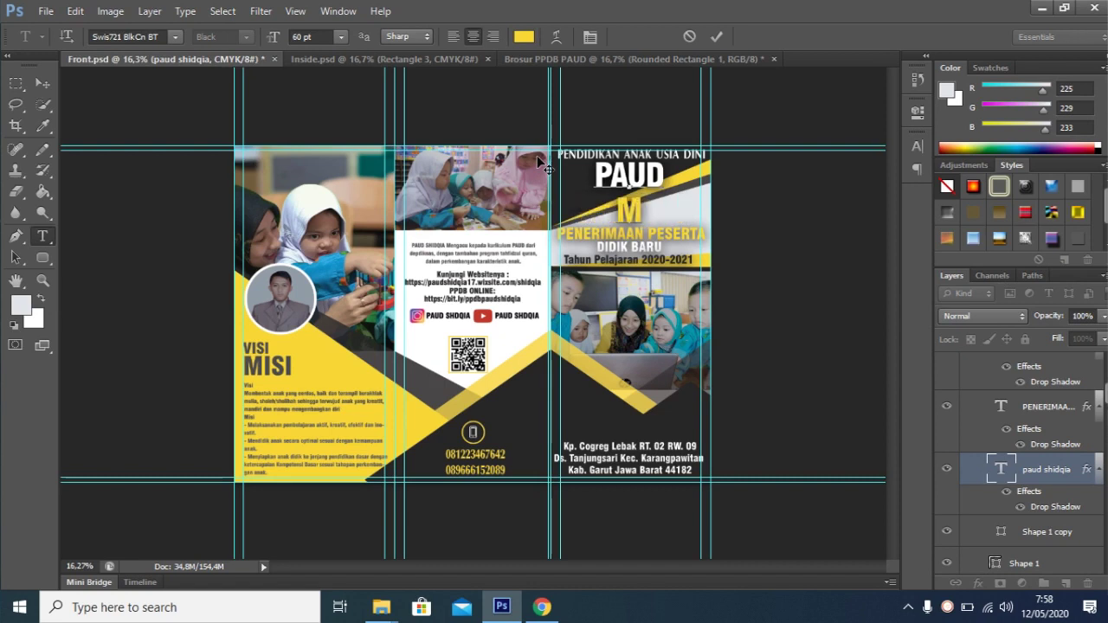
{"action": "type", "text": "E"}
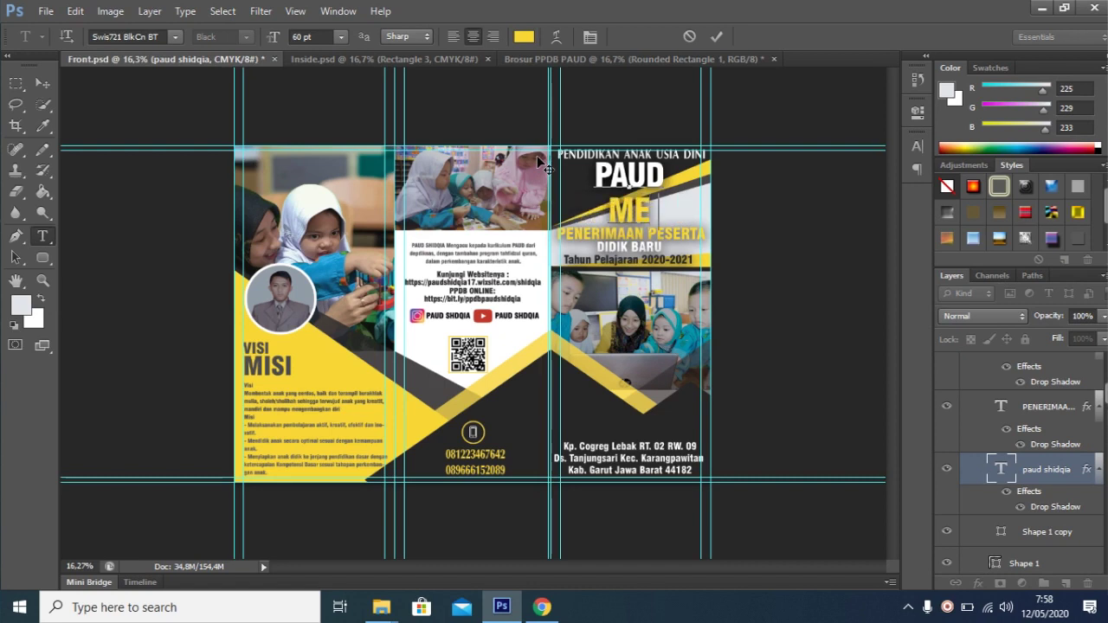
{"action": "type", "text": "NTARI"}
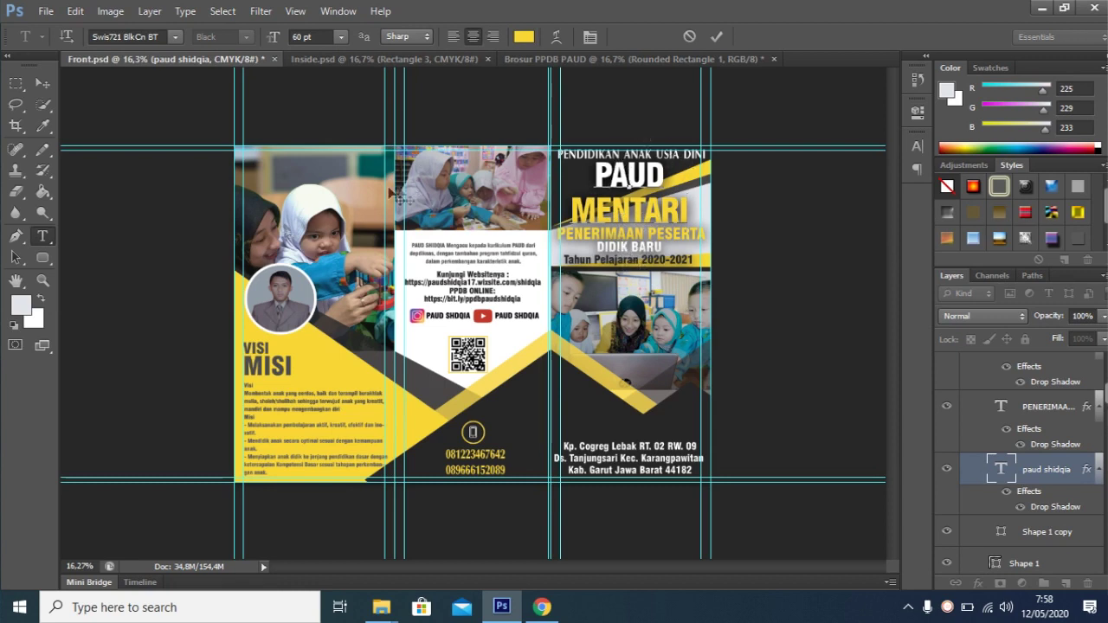
{"action": "scroll", "coordinate": [1022, 463], "scroll_direction": "down", "scroll_amount": 1}
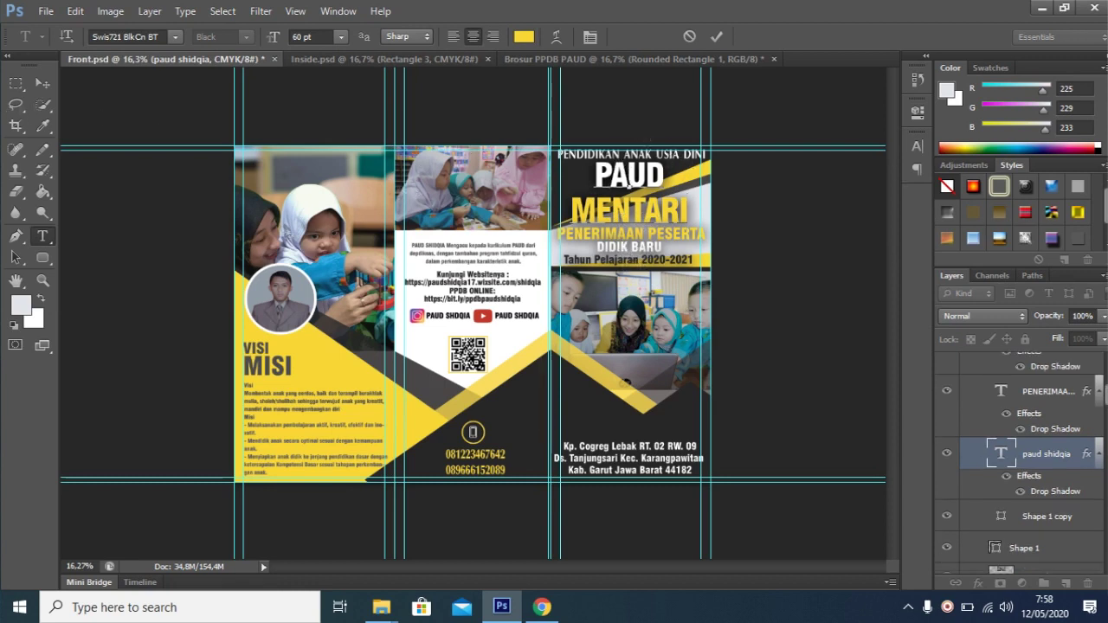
{"action": "scroll", "coordinate": [1022, 463], "scroll_direction": "down", "scroll_amount": 3}
{"action": "scroll", "coordinate": [1022, 463], "scroll_direction": "down", "scroll_amount": 1}
Browse the Layers panel down to the Background group and select Layer 7, the classroom photo.
{"action": "scroll", "coordinate": [1052, 459], "scroll_direction": "down", "scroll_amount": 2}
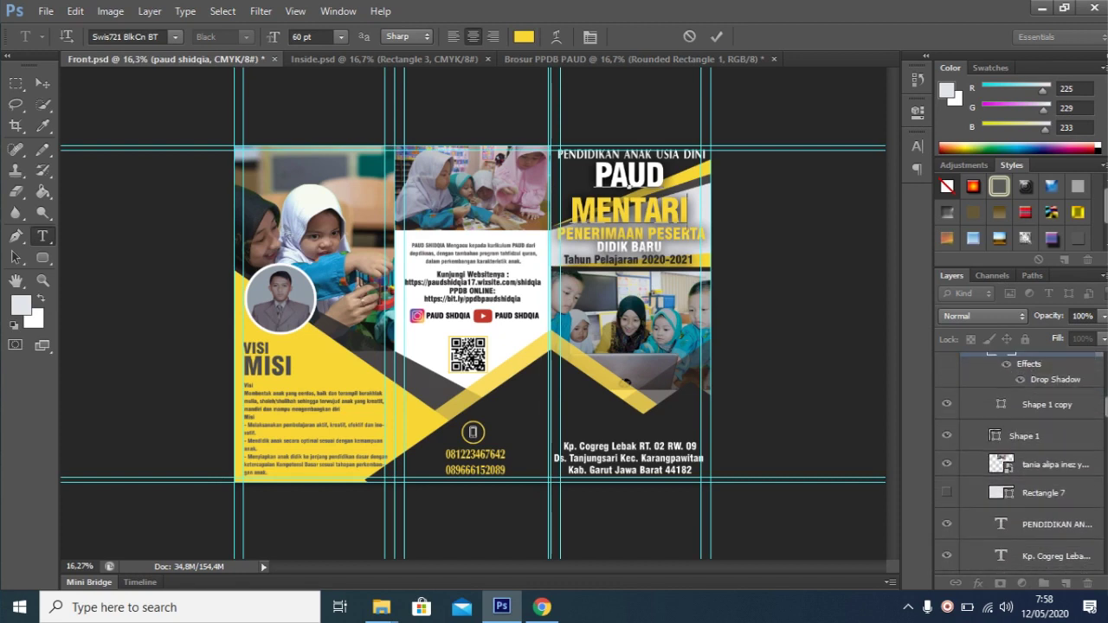
{"action": "left_click", "coordinate": [1058, 482]}
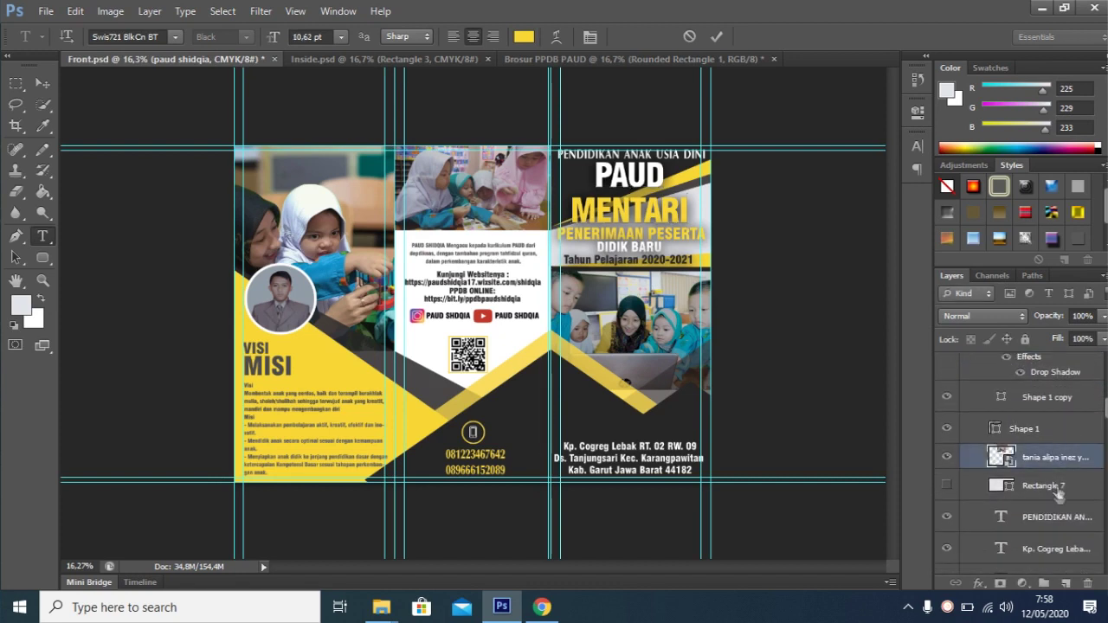
{"action": "scroll", "coordinate": [1039, 485], "scroll_direction": "up", "scroll_amount": 3}
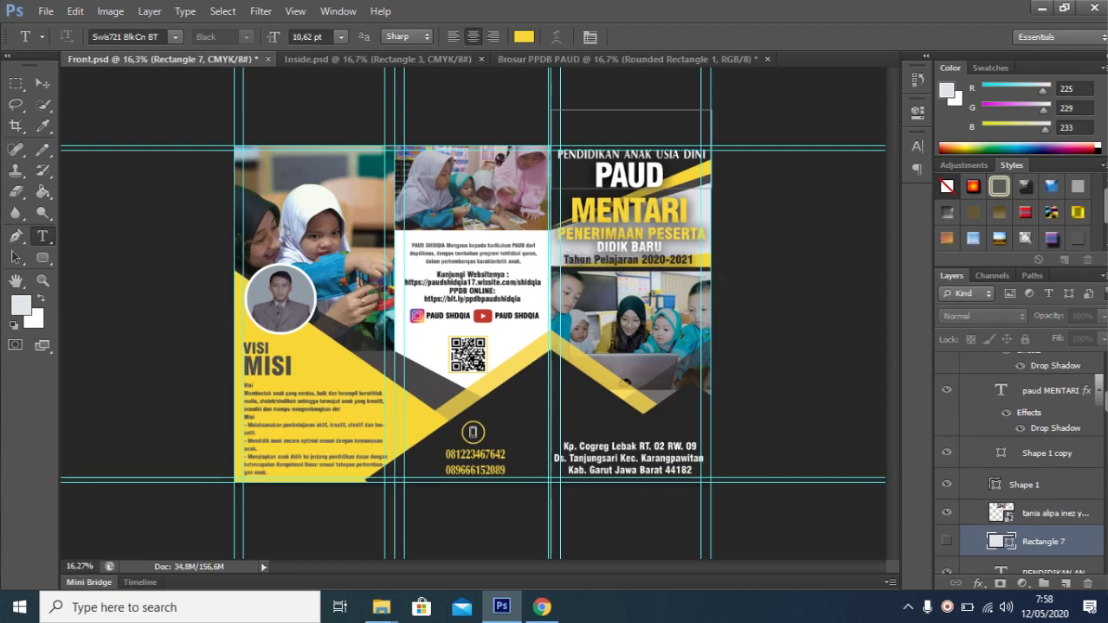
{"action": "scroll", "coordinate": [1020, 463], "scroll_direction": "down", "scroll_amount": 2}
{"action": "scroll", "coordinate": [1021, 463], "scroll_direction": "down", "scroll_amount": 2}
{"action": "scroll", "coordinate": [1020, 464], "scroll_direction": "down", "scroll_amount": 1}
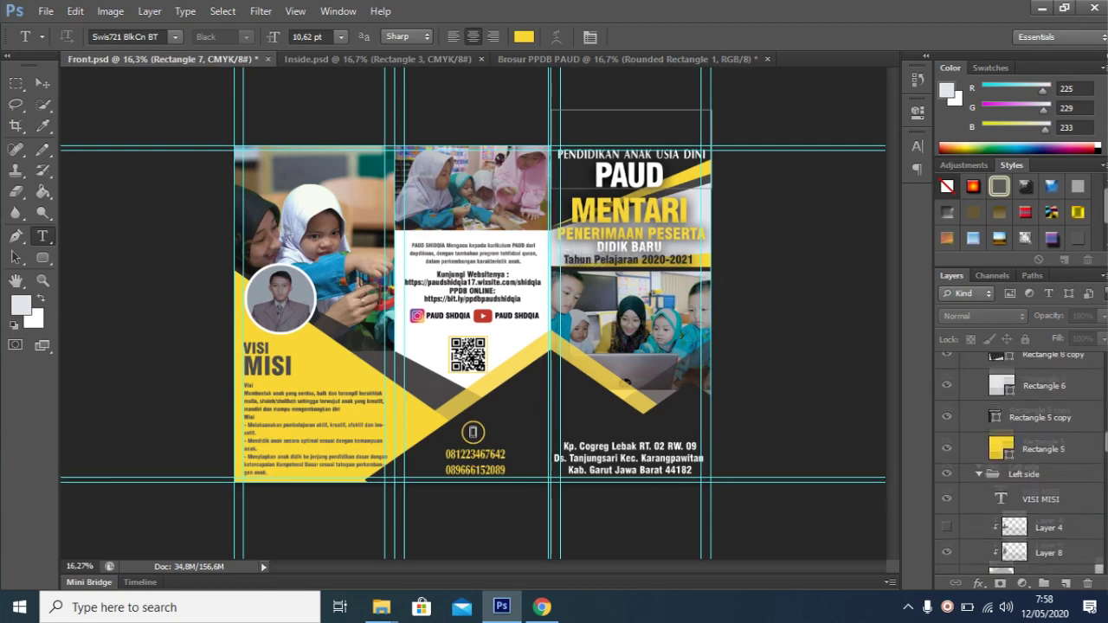
{"action": "scroll", "coordinate": [1020, 464], "scroll_direction": "down", "scroll_amount": 2}
{"action": "scroll", "coordinate": [1020, 463], "scroll_direction": "up", "scroll_amount": 1}
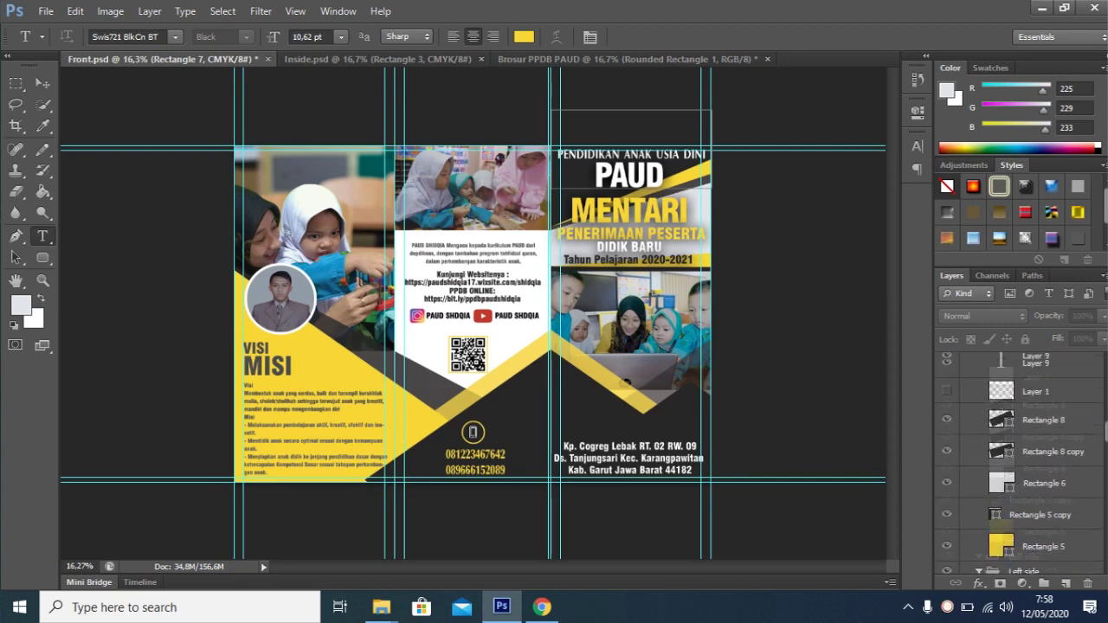
{"action": "scroll", "coordinate": [1020, 463], "scroll_direction": "up", "scroll_amount": 5}
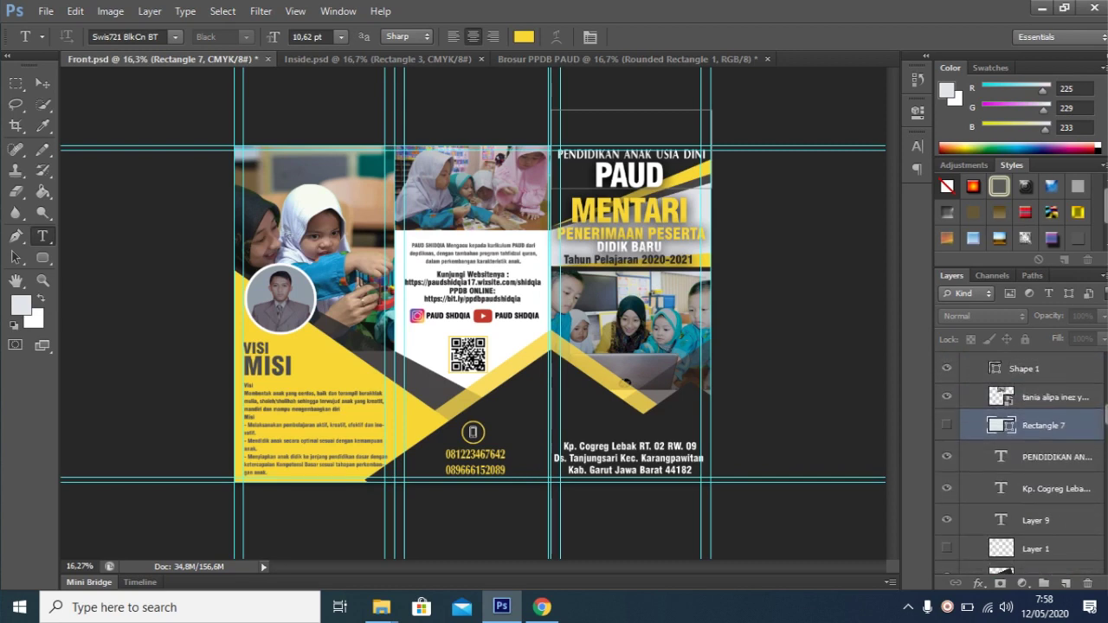
{"action": "scroll", "coordinate": [1020, 463], "scroll_direction": "up", "scroll_amount": 5}
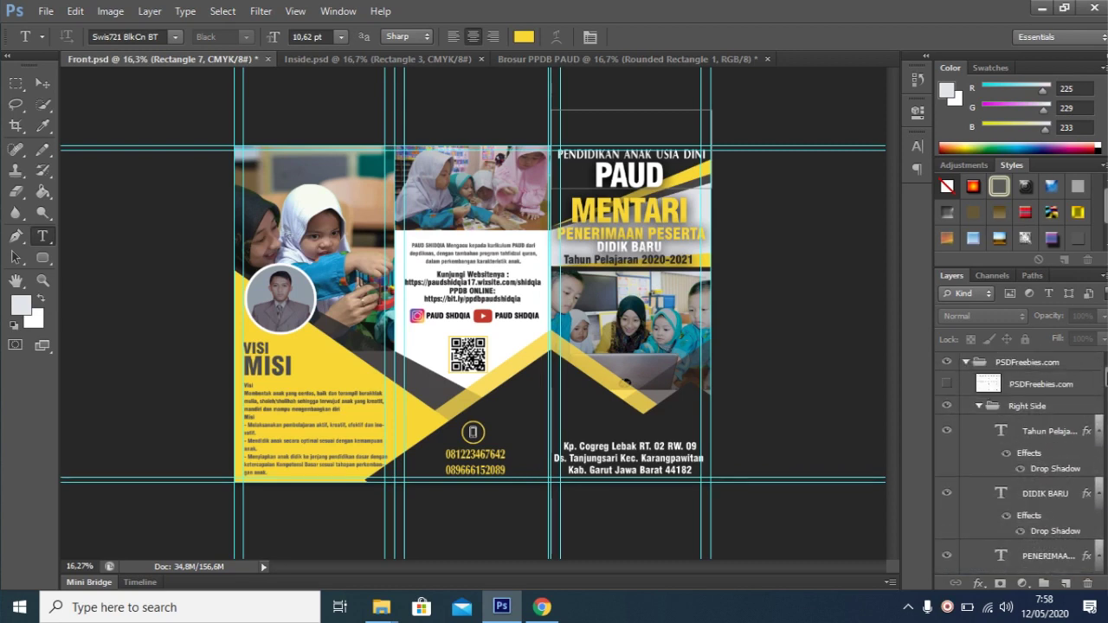
{"action": "scroll", "coordinate": [1106, 374], "scroll_direction": "down", "scroll_amount": 5}
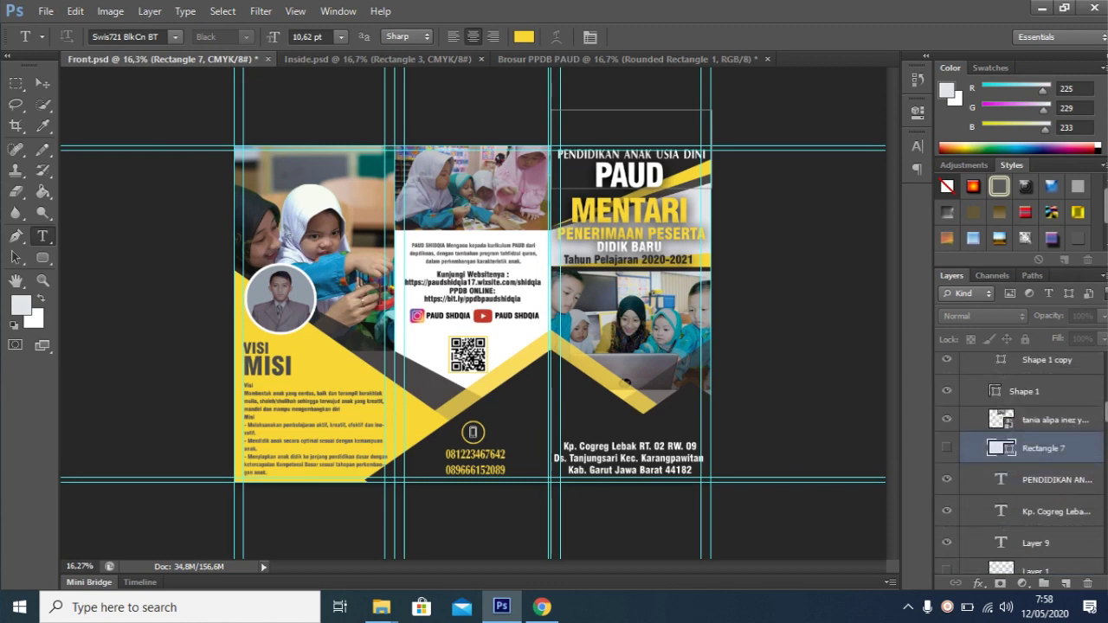
{"action": "scroll", "coordinate": [1020, 463], "scroll_direction": "down", "scroll_amount": 2}
{"action": "scroll", "coordinate": [1020, 463], "scroll_direction": "down", "scroll_amount": 2}
{"action": "scroll", "coordinate": [1020, 463], "scroll_direction": "down", "scroll_amount": 1}
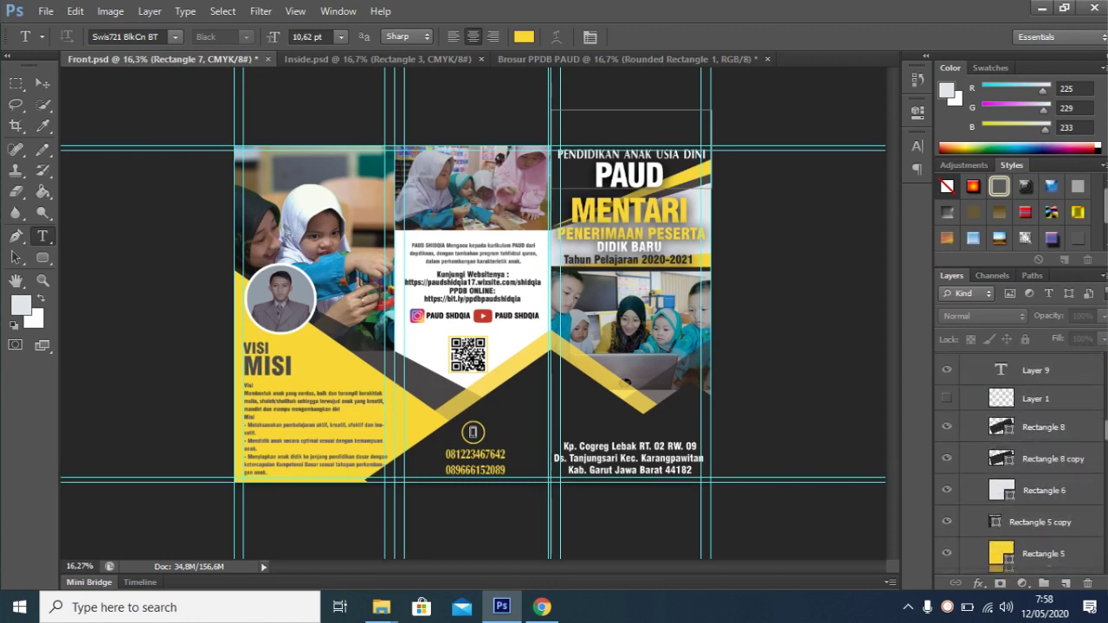
{"action": "scroll", "coordinate": [1020, 463], "scroll_direction": "down", "scroll_amount": 2}
{"action": "scroll", "coordinate": [1020, 464], "scroll_direction": "down", "scroll_amount": 2}
{"action": "scroll", "coordinate": [1020, 463], "scroll_direction": "down", "scroll_amount": 2}
{"action": "scroll", "coordinate": [1020, 464], "scroll_direction": "down", "scroll_amount": 2}
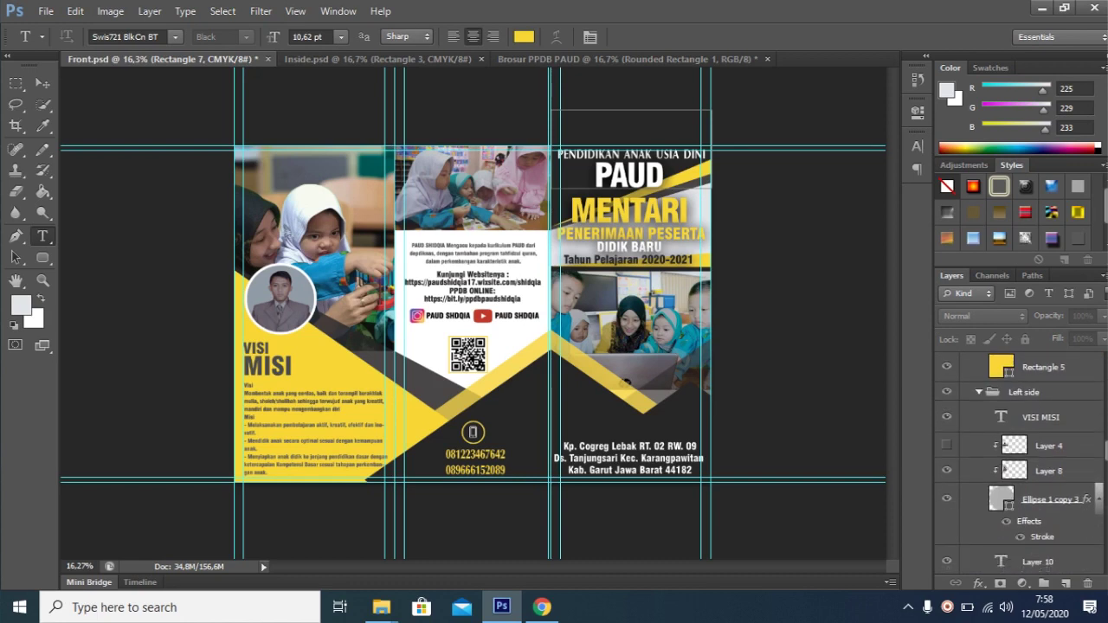
{"action": "scroll", "coordinate": [1020, 463], "scroll_direction": "down", "scroll_amount": 2}
{"action": "scroll", "coordinate": [1021, 463], "scroll_direction": "down", "scroll_amount": 2}
{"action": "scroll", "coordinate": [1020, 463], "scroll_direction": "down", "scroll_amount": 2}
{"action": "scroll", "coordinate": [1020, 464], "scroll_direction": "down", "scroll_amount": 2}
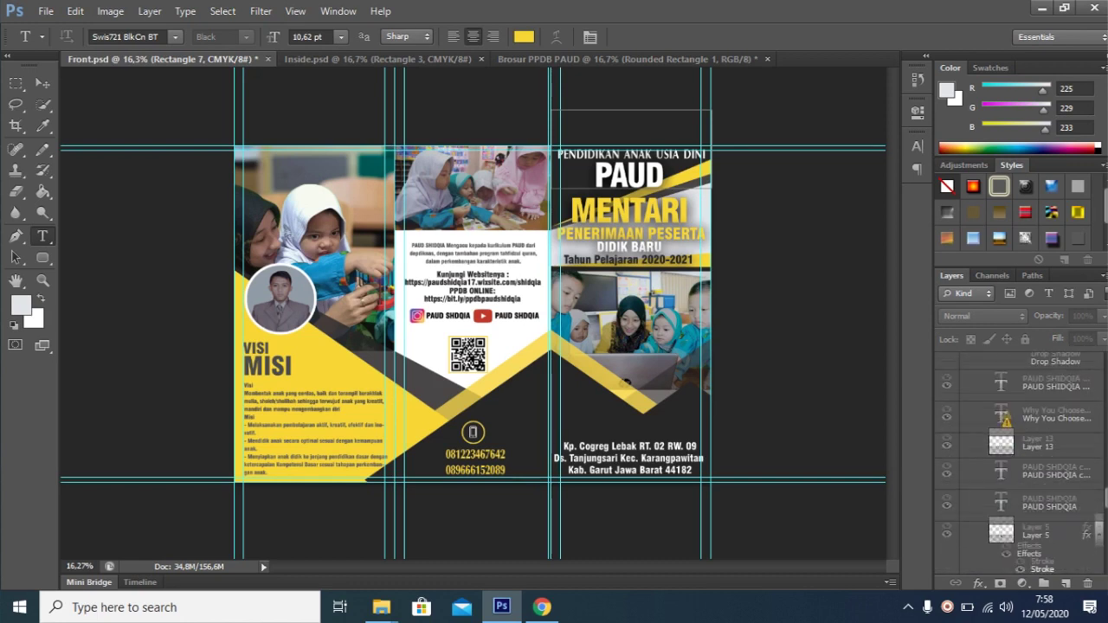
{"action": "scroll", "coordinate": [1020, 463], "scroll_direction": "down", "scroll_amount": 2}
{"action": "scroll", "coordinate": [1020, 463], "scroll_direction": "down", "scroll_amount": 1}
{"action": "scroll", "coordinate": [1020, 464], "scroll_direction": "down", "scroll_amount": 2}
{"action": "scroll", "coordinate": [1021, 463], "scroll_direction": "down", "scroll_amount": 2}
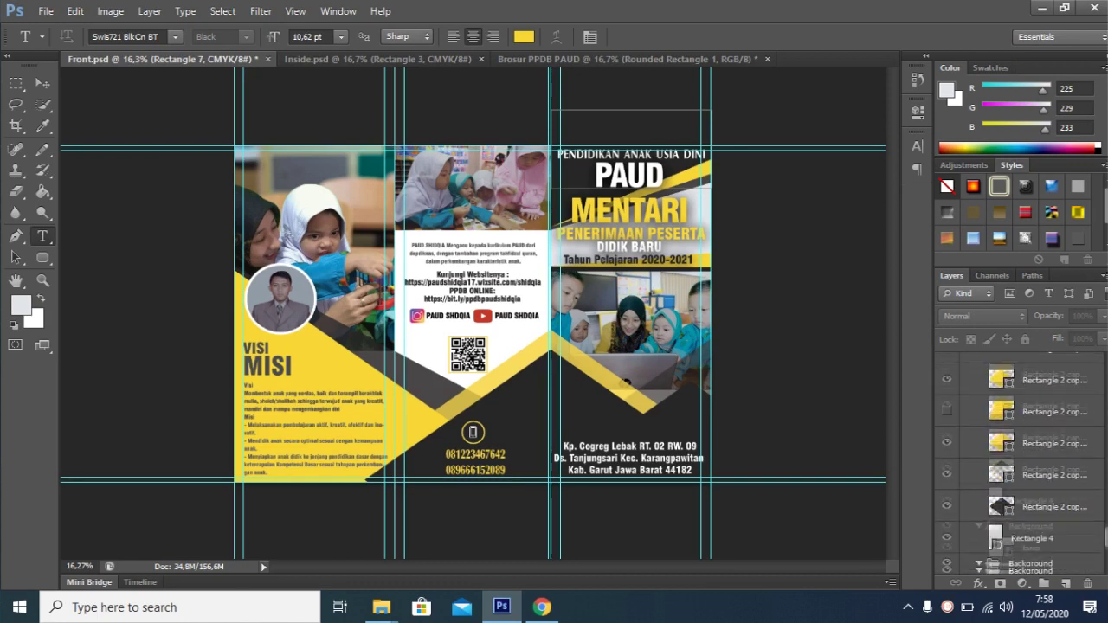
{"action": "scroll", "coordinate": [1020, 464], "scroll_direction": "down", "scroll_amount": 2}
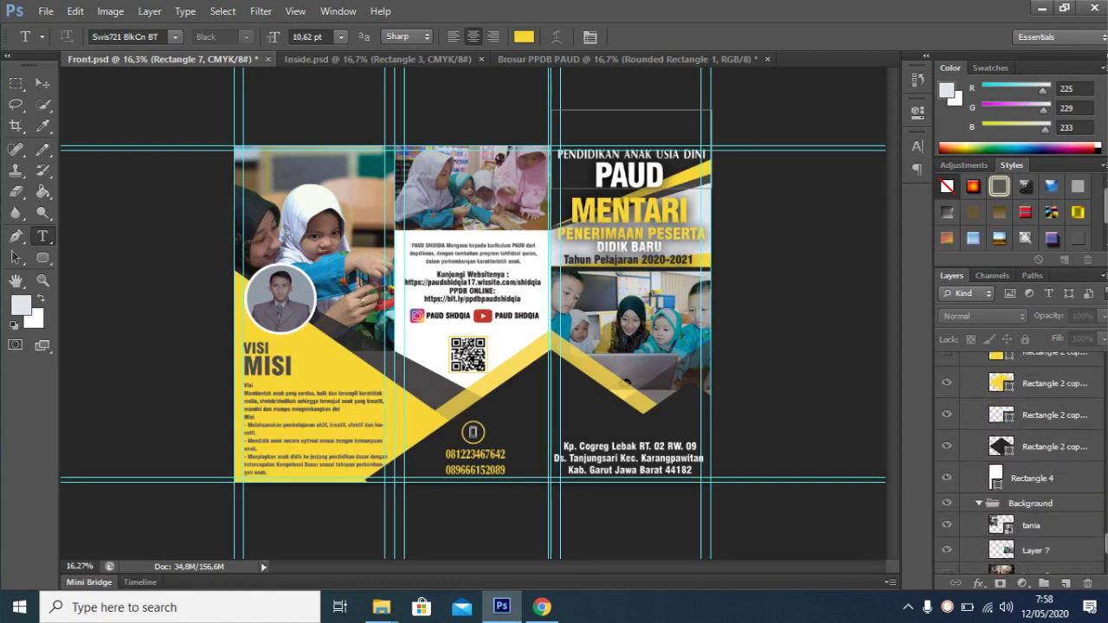
{"action": "left_click", "coordinate": [619, 377], "text": "ctrl"}
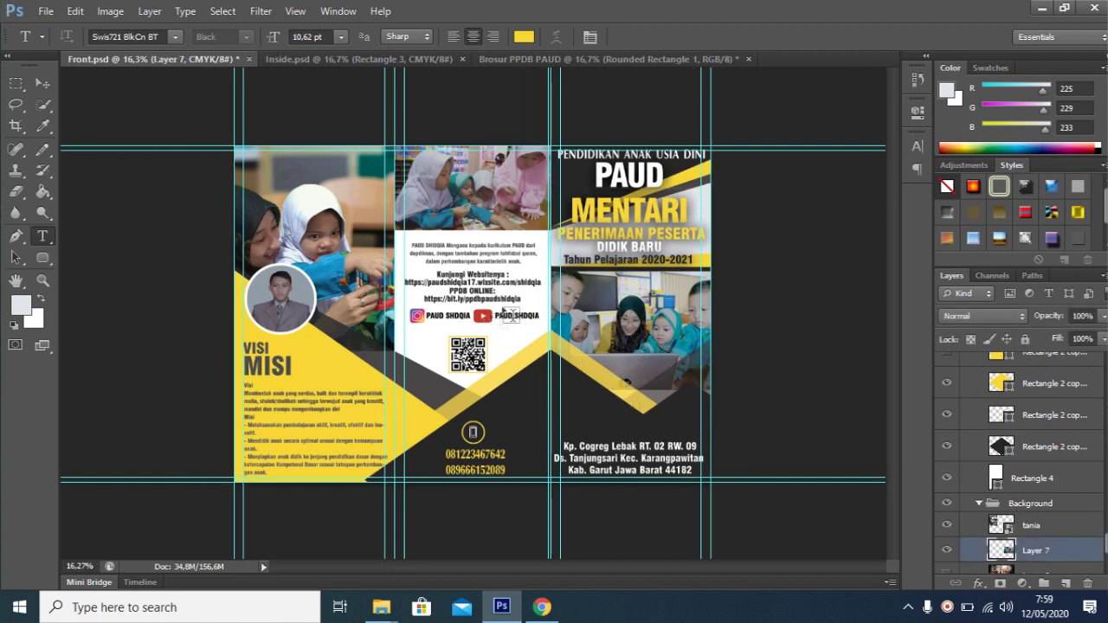
Delete the cover's classroom photo (Layer 7) and the left panel's children photo (tania).
{"action": "left_click", "coordinate": [42, 83]}
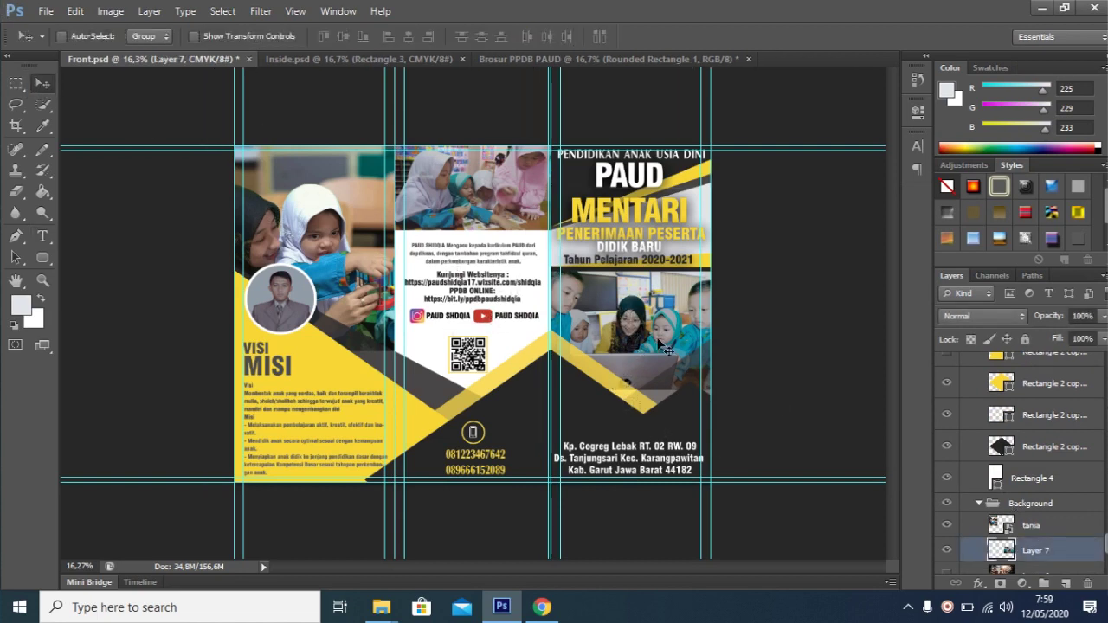
{"action": "left_click_drag", "start_coordinate": [625, 305], "coordinate": [608, 310]}
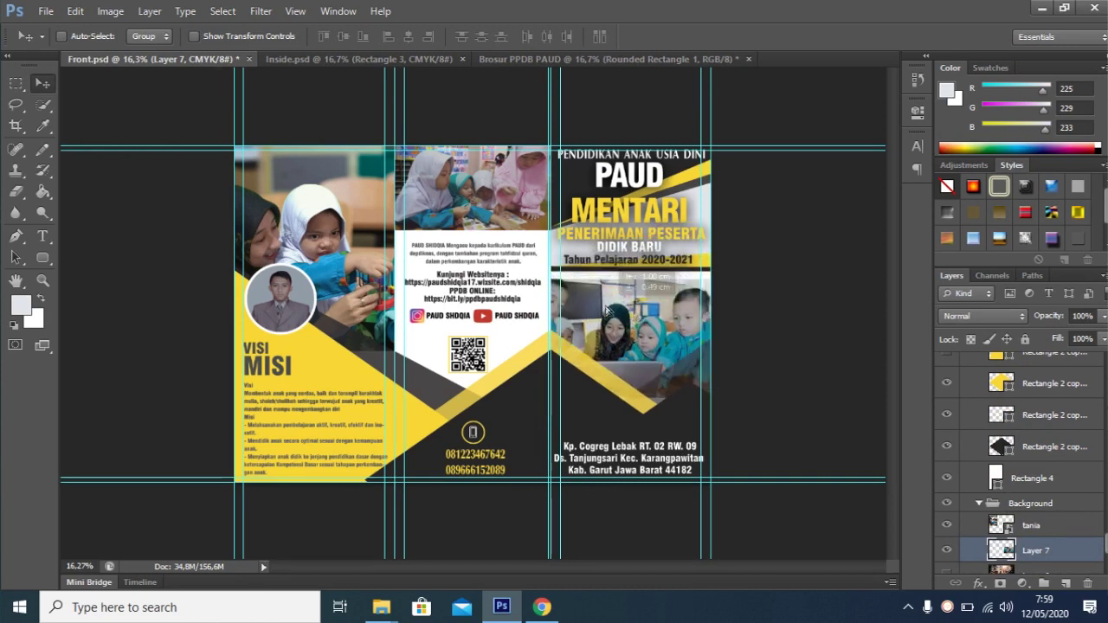
{"action": "key", "text": "Delete"}
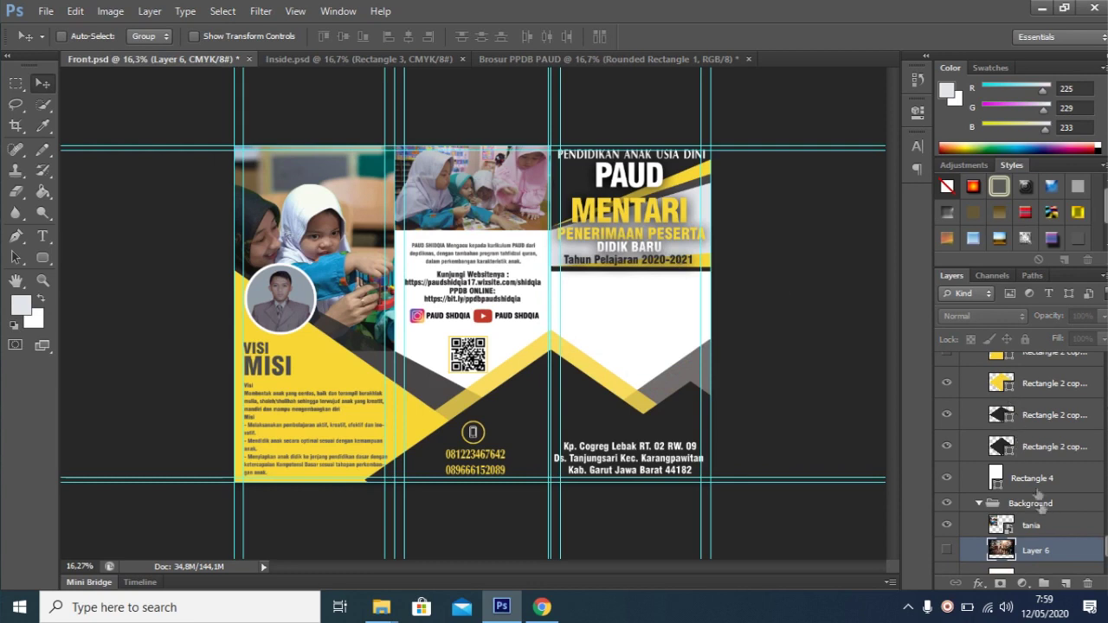
{"action": "left_click", "coordinate": [1044, 524]}
{"action": "key", "text": "Delete"}
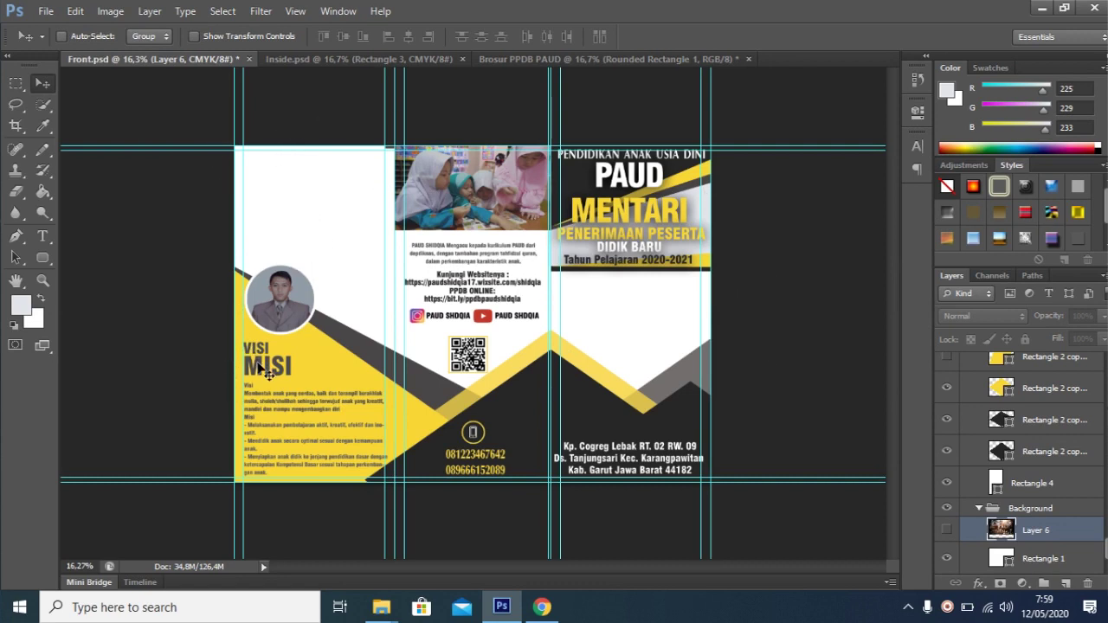
Zoom in twice on the Visi Misi paragraph and edit it, removing the stray typed letters.
{"action": "left_click", "coordinate": [43, 279]}
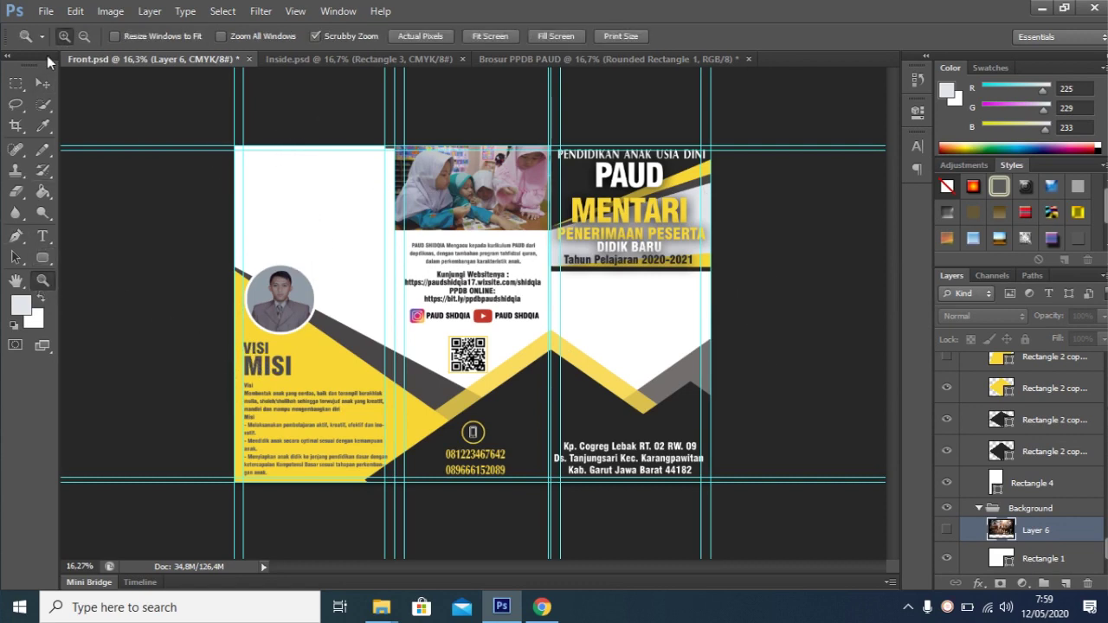
{"action": "left_click", "coordinate": [271, 395]}
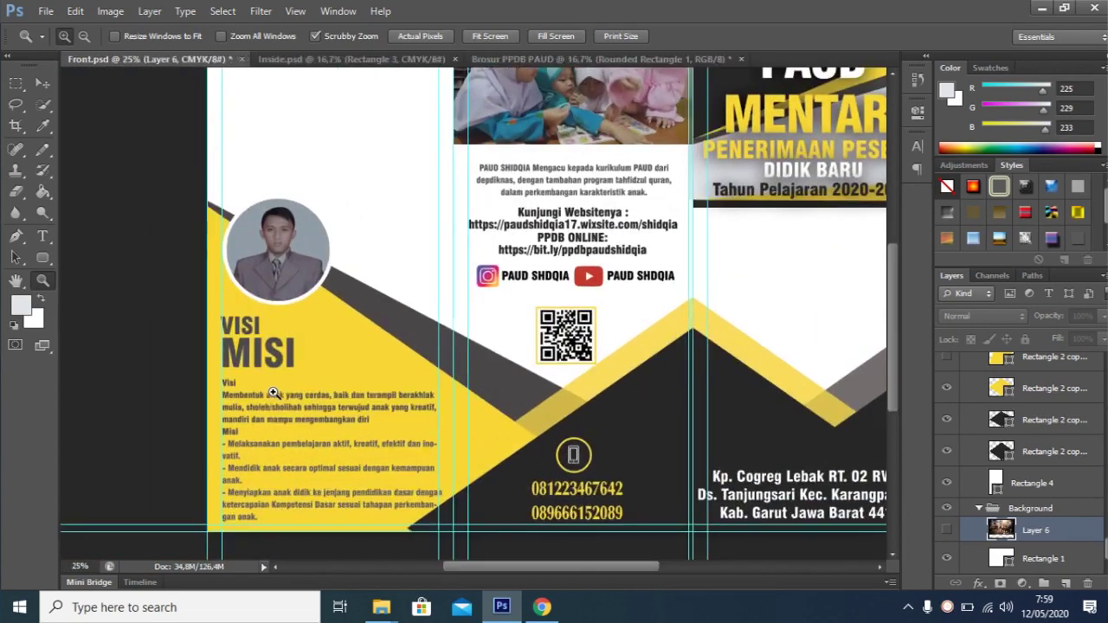
{"action": "left_click", "coordinate": [276, 395]}
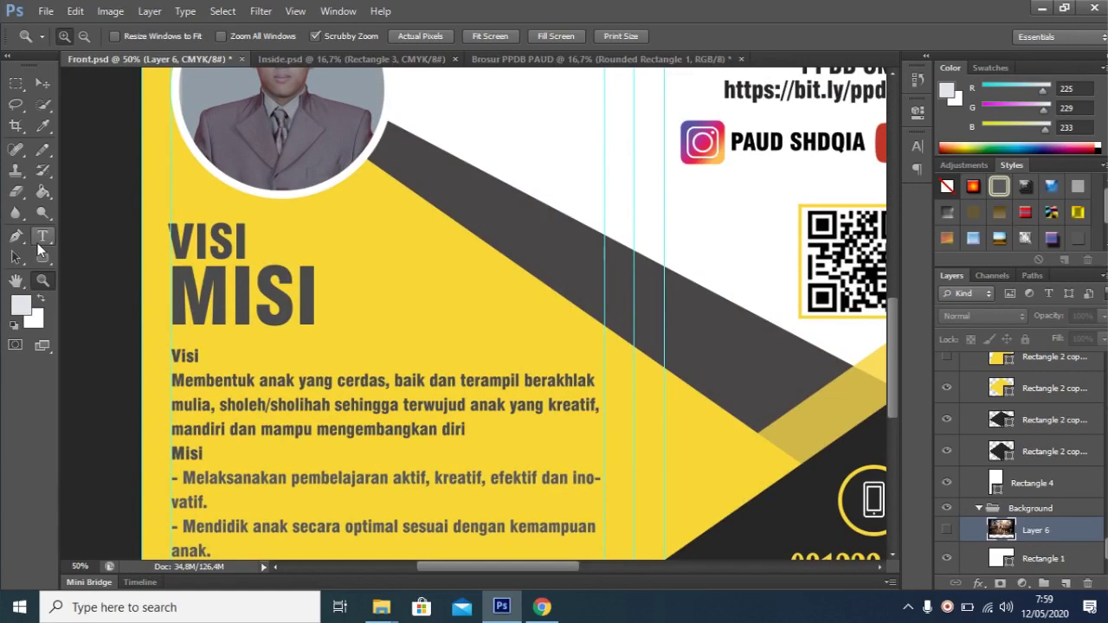
{"action": "left_click", "coordinate": [41, 241]}
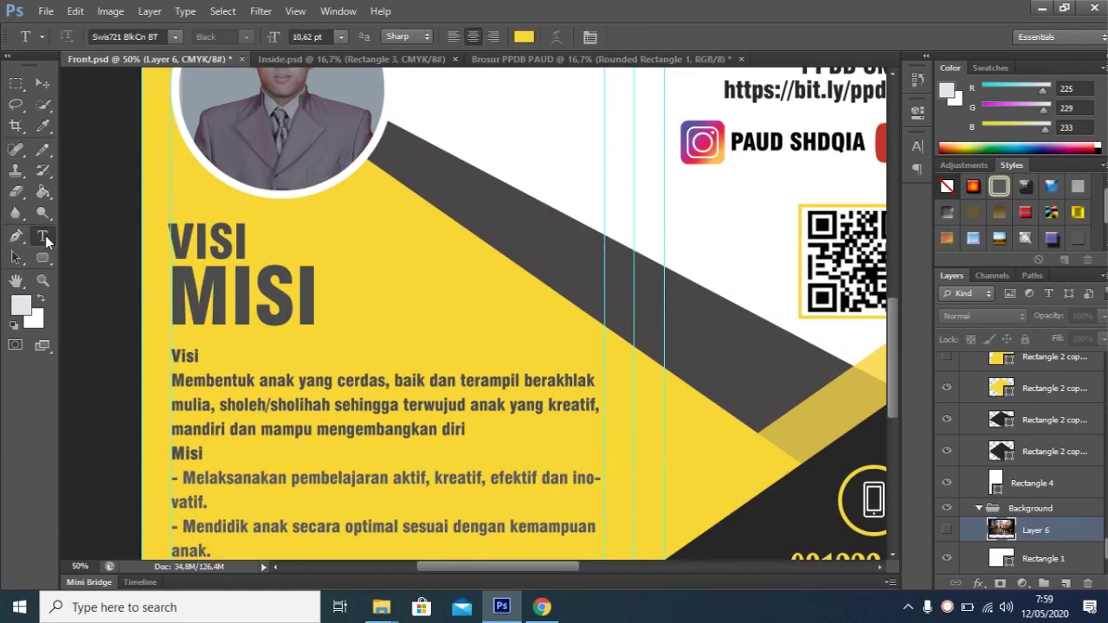
{"action": "left_click", "coordinate": [254, 381]}
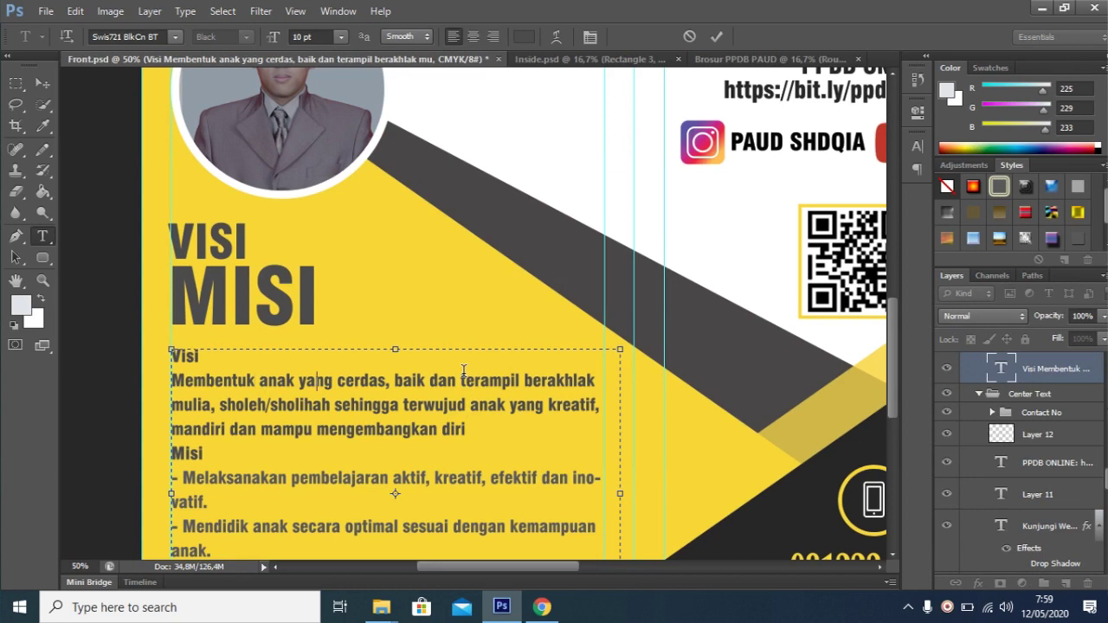
{"action": "type", "text": "DJFLKAJDKFLAKFDSA"}
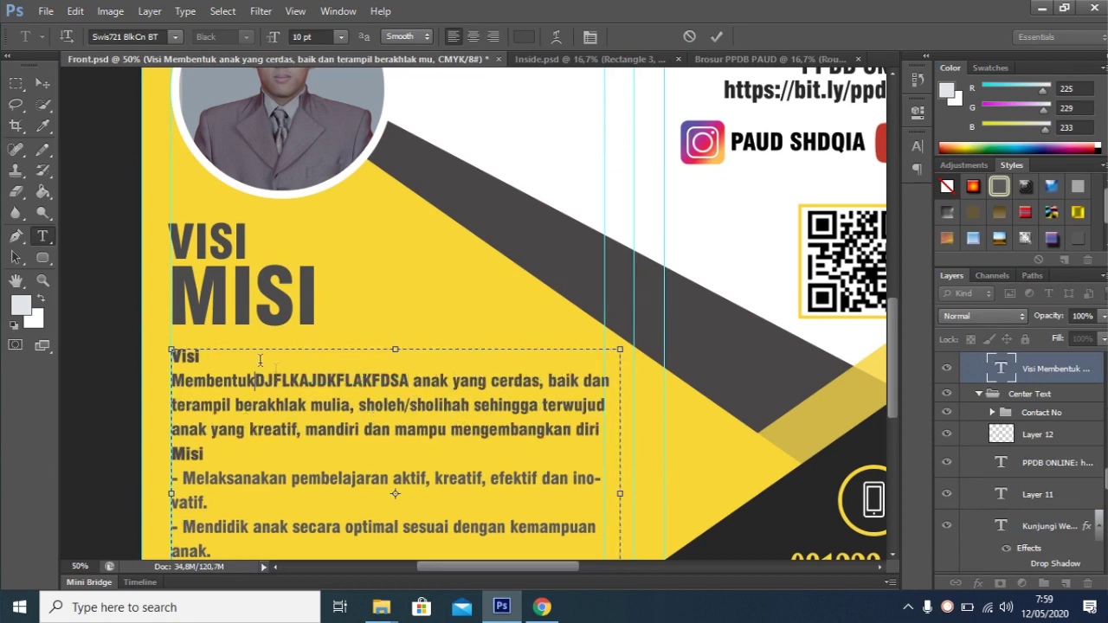
{"action": "key", "text": "Delete"}
{"action": "key", "text": "Delete"}
{"action": "key", "text": "Delete"}
Scroll the canvas up and around, away from the Visi Misi paragraph.
{"action": "scroll", "coordinate": [324, 251], "scroll_direction": "up", "scroll_amount": 1}
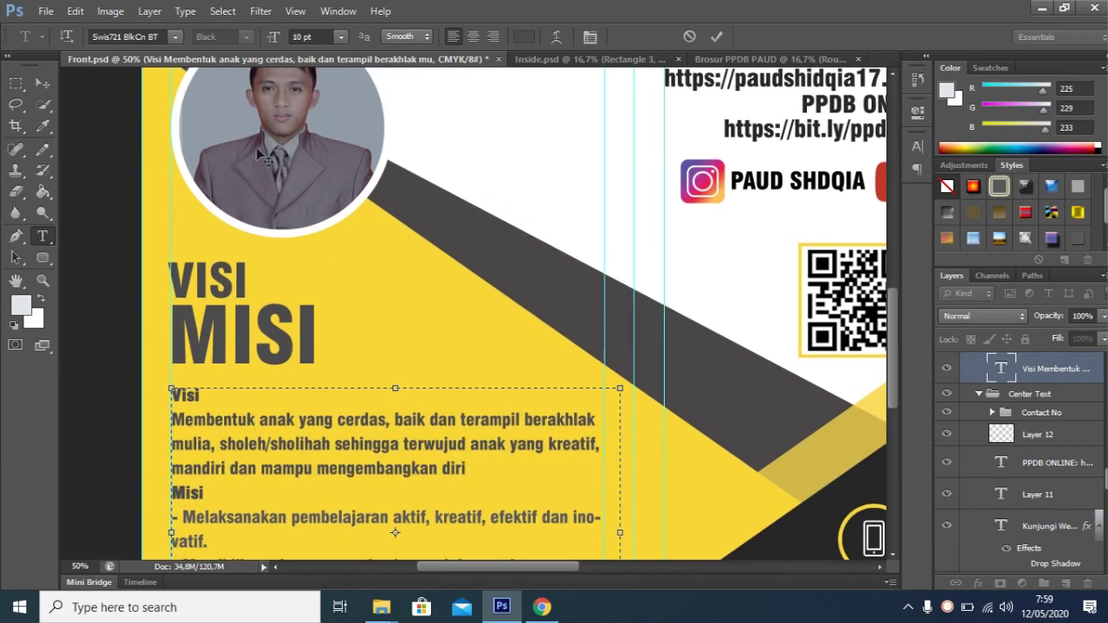
{"action": "scroll", "coordinate": [399, 308], "scroll_direction": "up", "scroll_amount": 2}
{"action": "scroll", "coordinate": [363, 154], "scroll_direction": "up", "scroll_amount": 3}
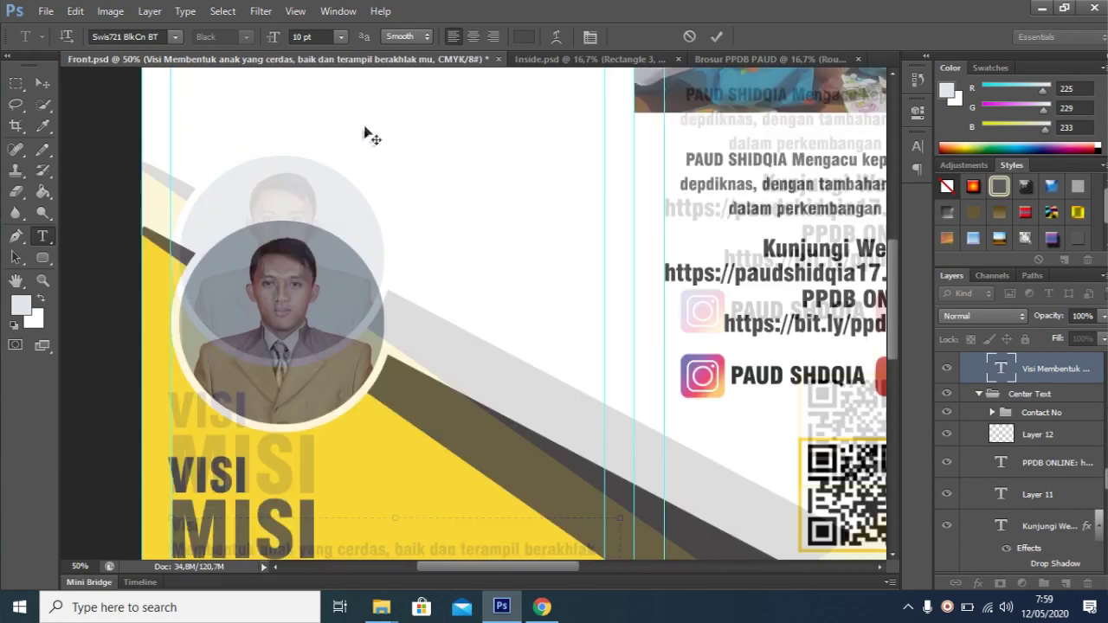
{"action": "left_click_drag", "start_coordinate": [525, 573], "coordinate": [601, 569]}
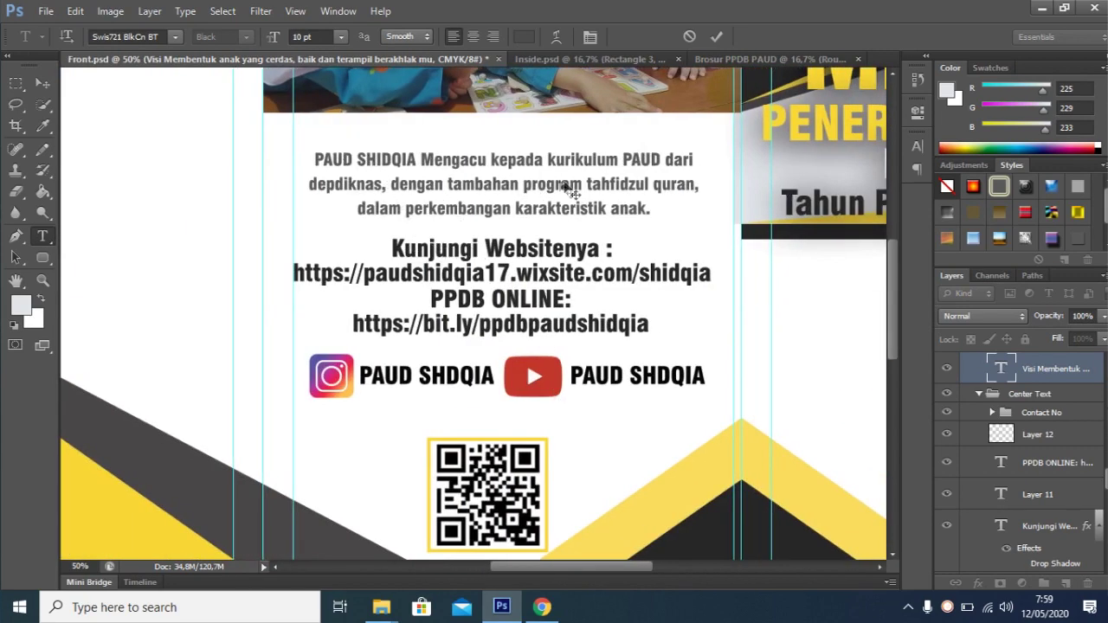
{"action": "scroll", "coordinate": [569, 185], "scroll_direction": "up", "scroll_amount": 2}
{"action": "scroll", "coordinate": [569, 186], "scroll_direction": "up", "scroll_amount": 3}
{"action": "scroll", "coordinate": [574, 186], "scroll_direction": "up", "scroll_amount": 2}
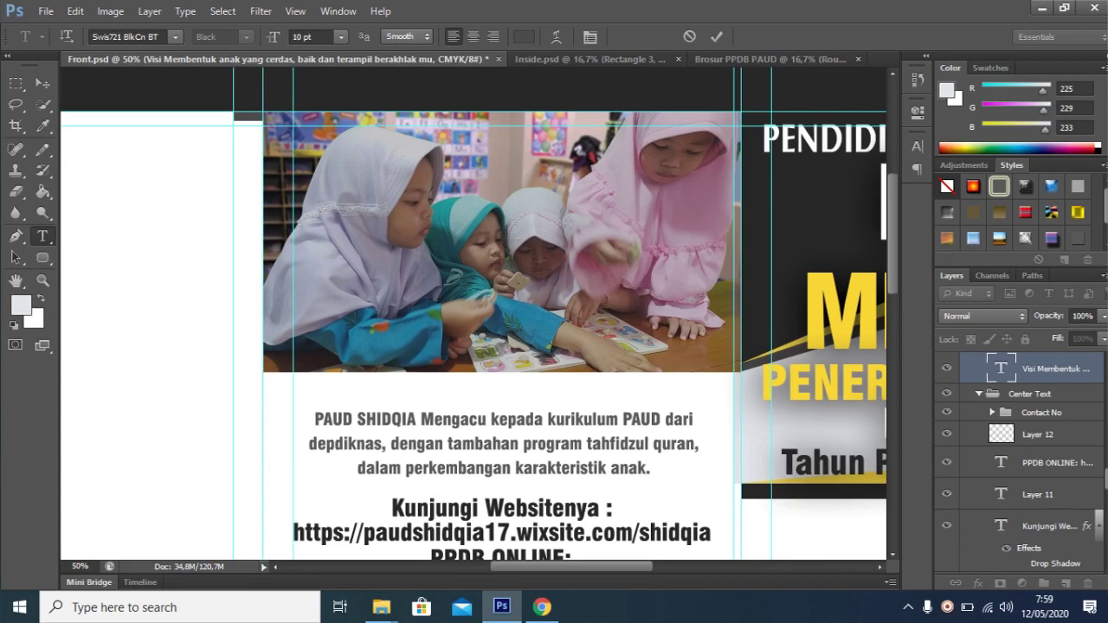
{"action": "scroll", "coordinate": [1018, 463], "scroll_direction": "down", "scroll_amount": 3}
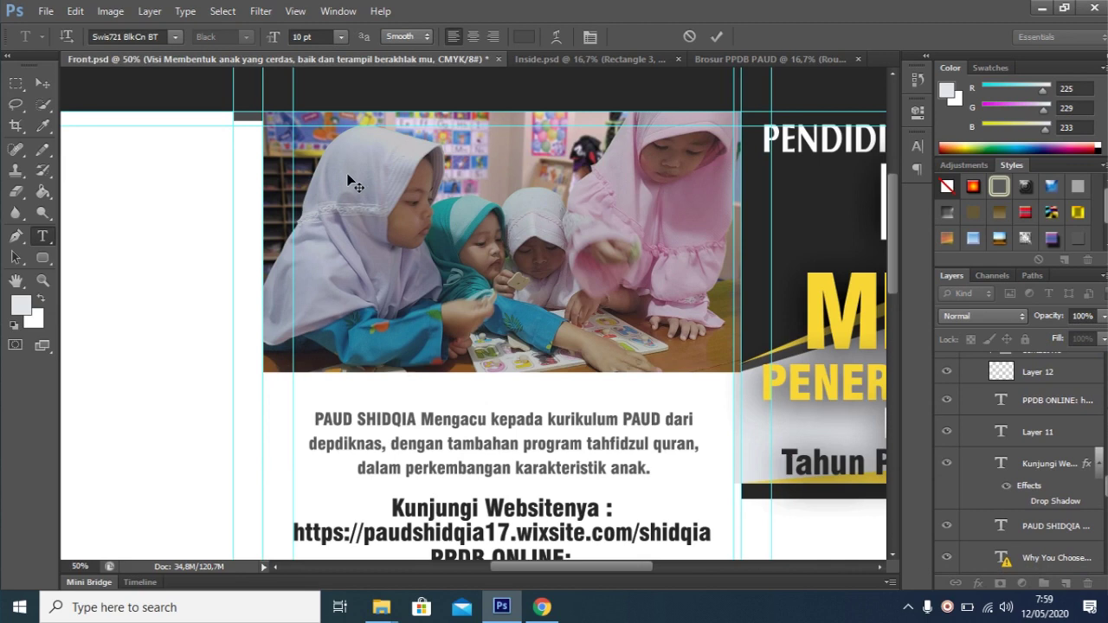
{"action": "scroll", "coordinate": [1018, 463], "scroll_direction": "down", "scroll_amount": 3}
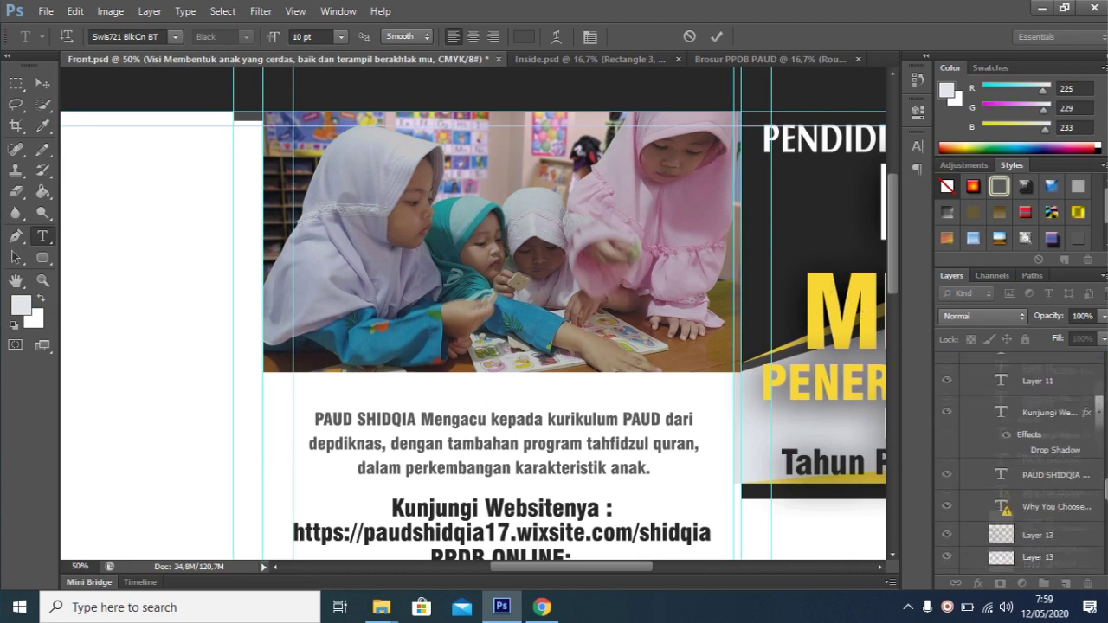
{"action": "scroll", "coordinate": [1018, 463], "scroll_direction": "down", "scroll_amount": 2}
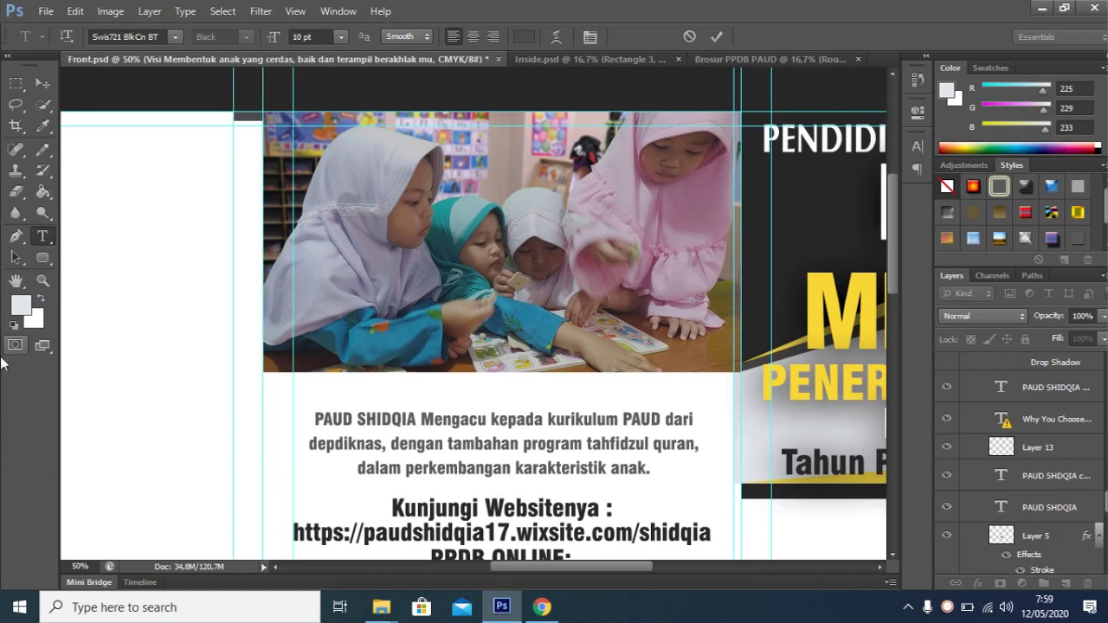
Zoom out until the whole front layout fits at 16.67%.
{"action": "left_click", "coordinate": [42, 280]}
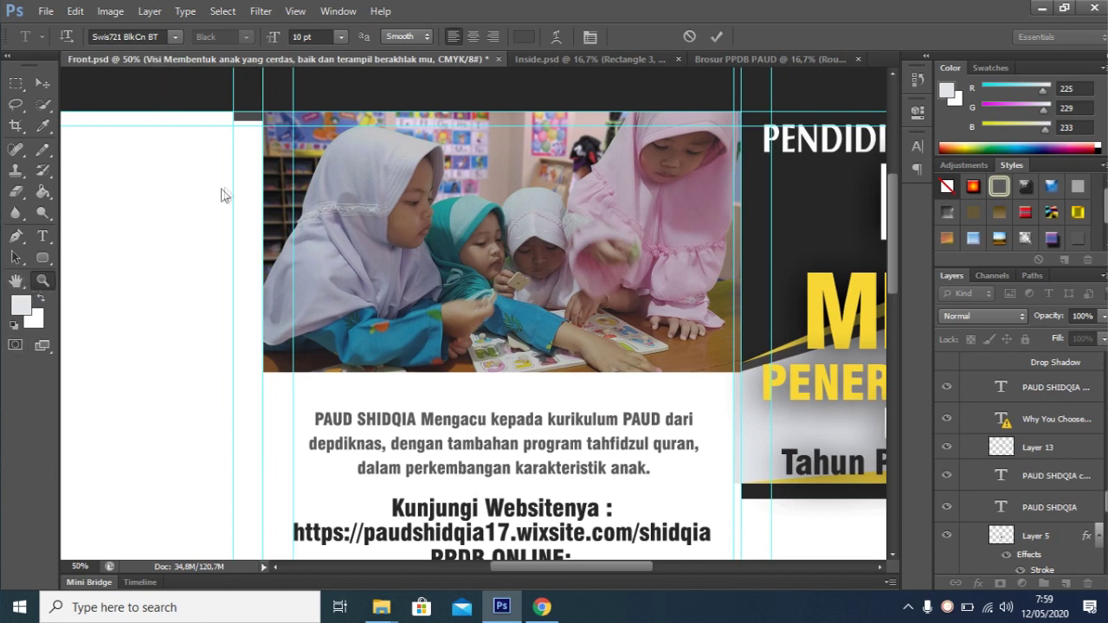
{"action": "left_click", "coordinate": [45, 281]}
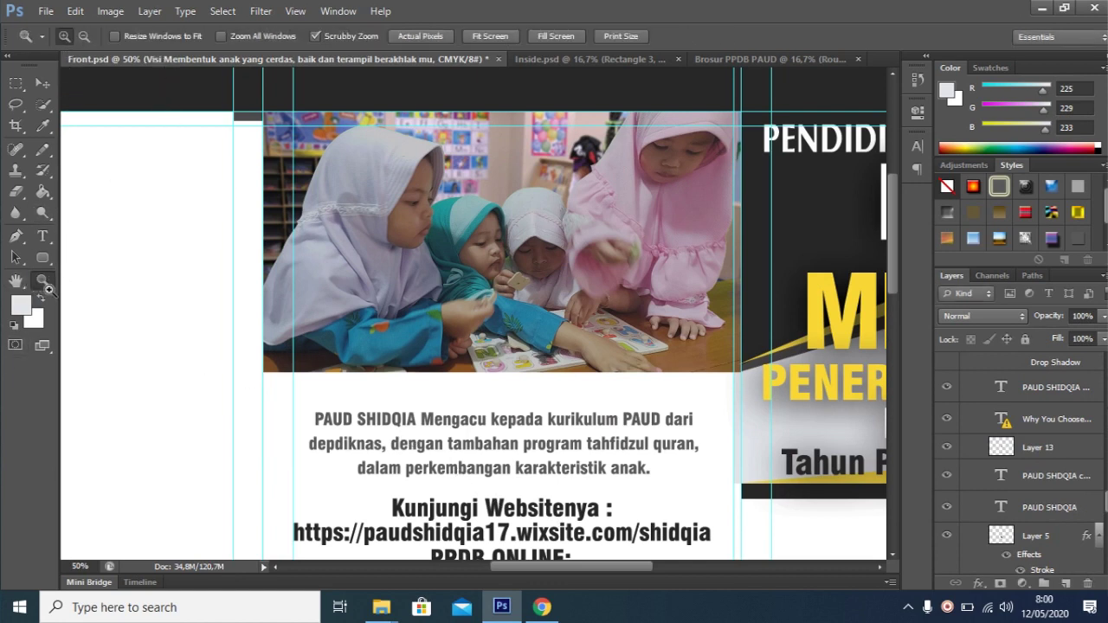
{"action": "left_click", "coordinate": [84, 35]}
{"action": "left_click", "coordinate": [459, 294]}
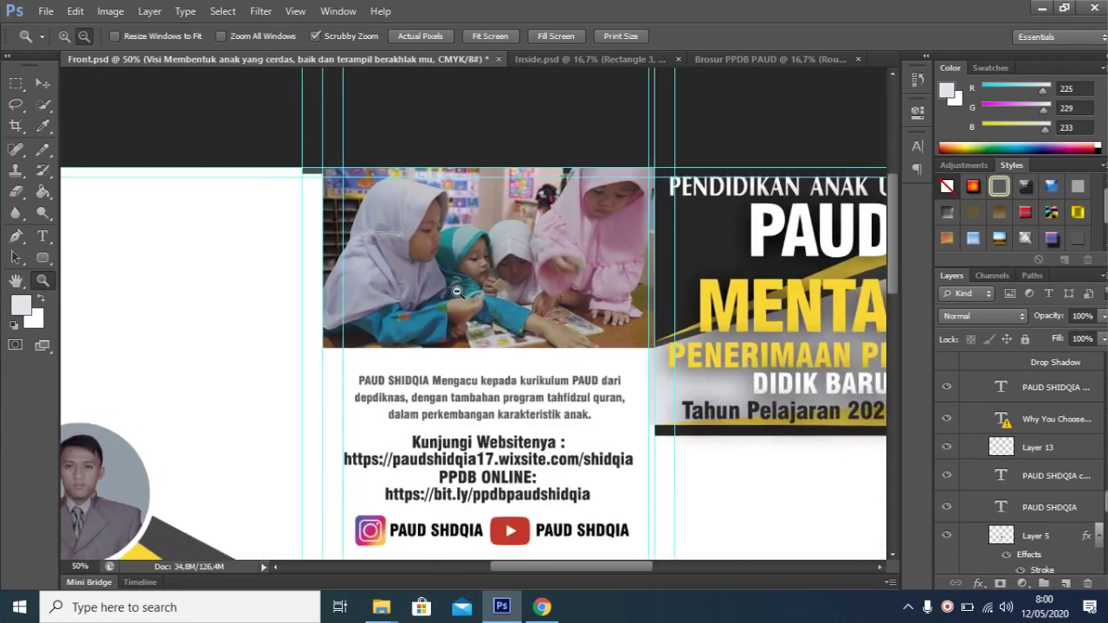
{"action": "left_click", "coordinate": [512, 309]}
{"action": "left_click", "coordinate": [512, 309]}
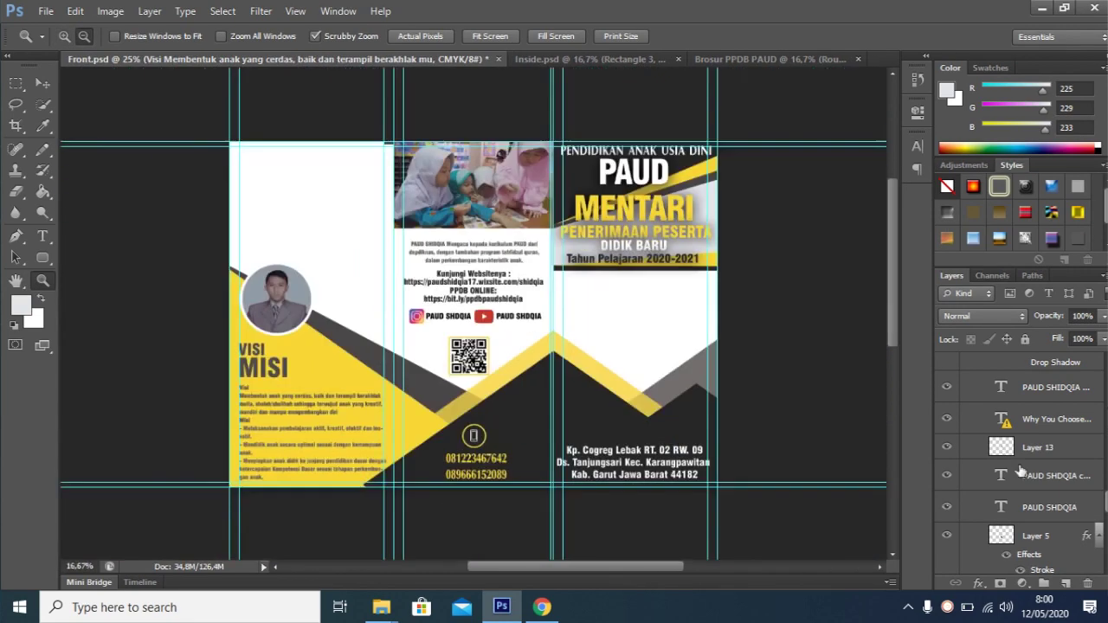
{"action": "scroll", "coordinate": [1019, 463], "scroll_direction": "up", "scroll_amount": 3}
{"action": "scroll", "coordinate": [1019, 463], "scroll_direction": "up", "scroll_amount": 3}
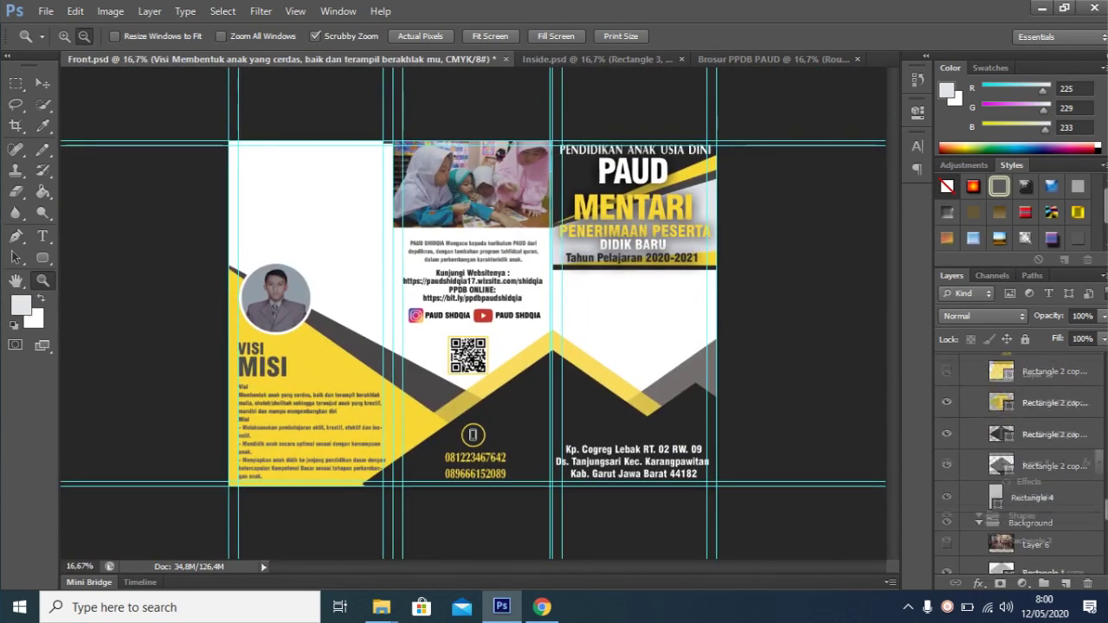
{"action": "scroll", "coordinate": [1020, 463], "scroll_direction": "up", "scroll_amount": 3}
{"action": "scroll", "coordinate": [1019, 463], "scroll_direction": "up", "scroll_amount": 3}
{"action": "scroll", "coordinate": [1020, 463], "scroll_direction": "down", "scroll_amount": 2}
Hide the children photo layer in the middle panel.
{"action": "scroll", "coordinate": [1019, 464], "scroll_direction": "down", "scroll_amount": 2}
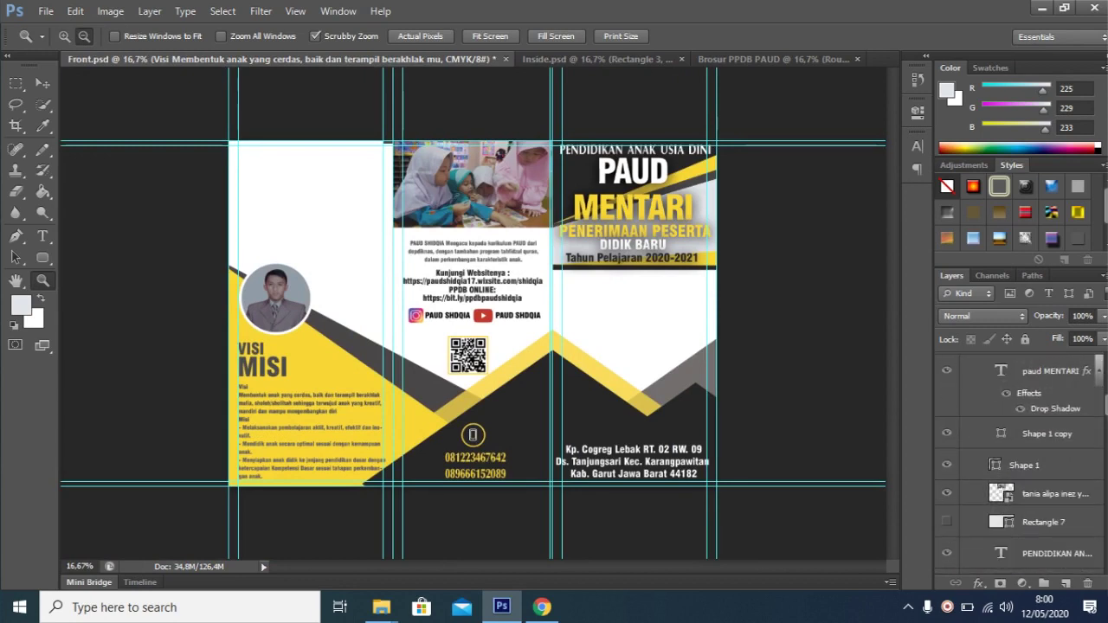
{"action": "scroll", "coordinate": [1019, 463], "scroll_direction": "down", "scroll_amount": 2}
{"action": "left_click", "coordinate": [1080, 474]}
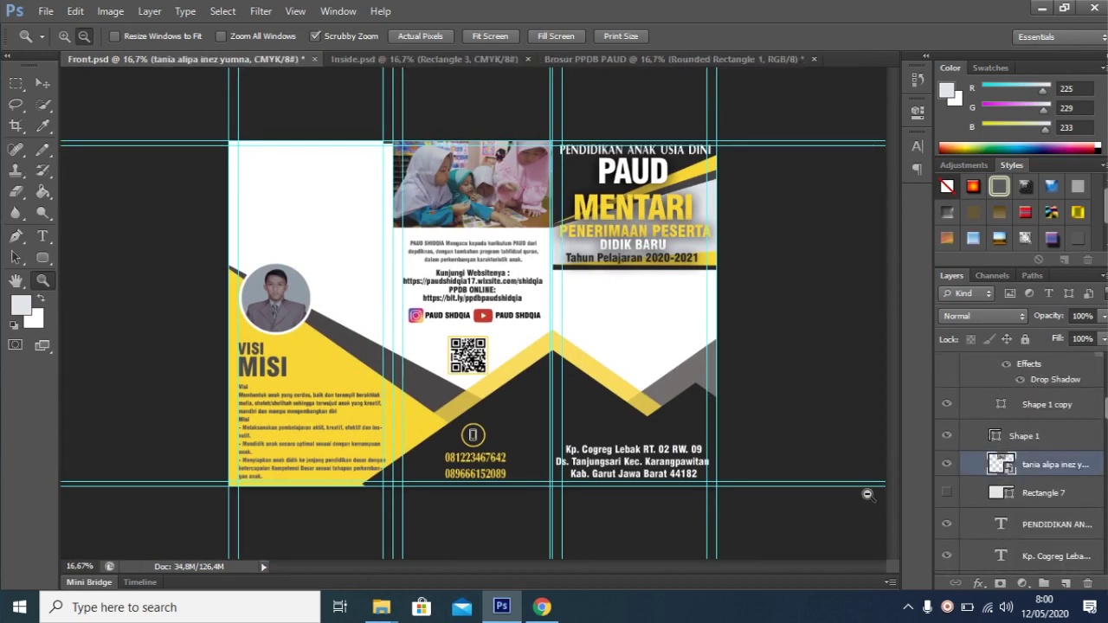
{"action": "left_click", "coordinate": [947, 465]}
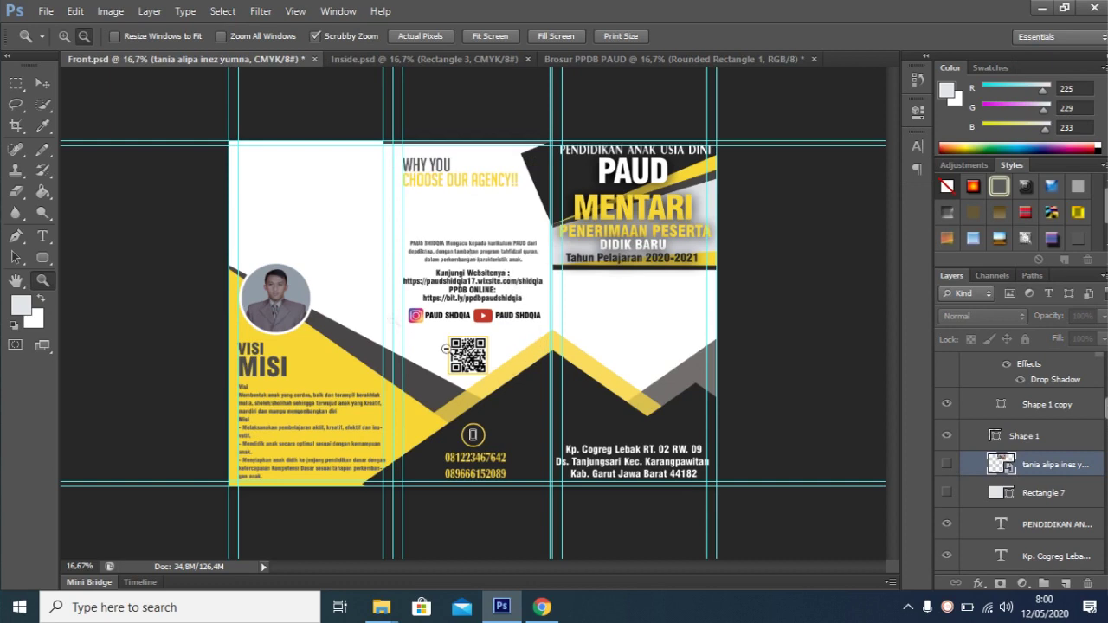
Hide the WHY YOU CHOOSE OUR AGENCY!! heading after accepting its substitute font.
{"action": "scroll", "coordinate": [1060, 459], "scroll_direction": "up", "scroll_amount": 2}
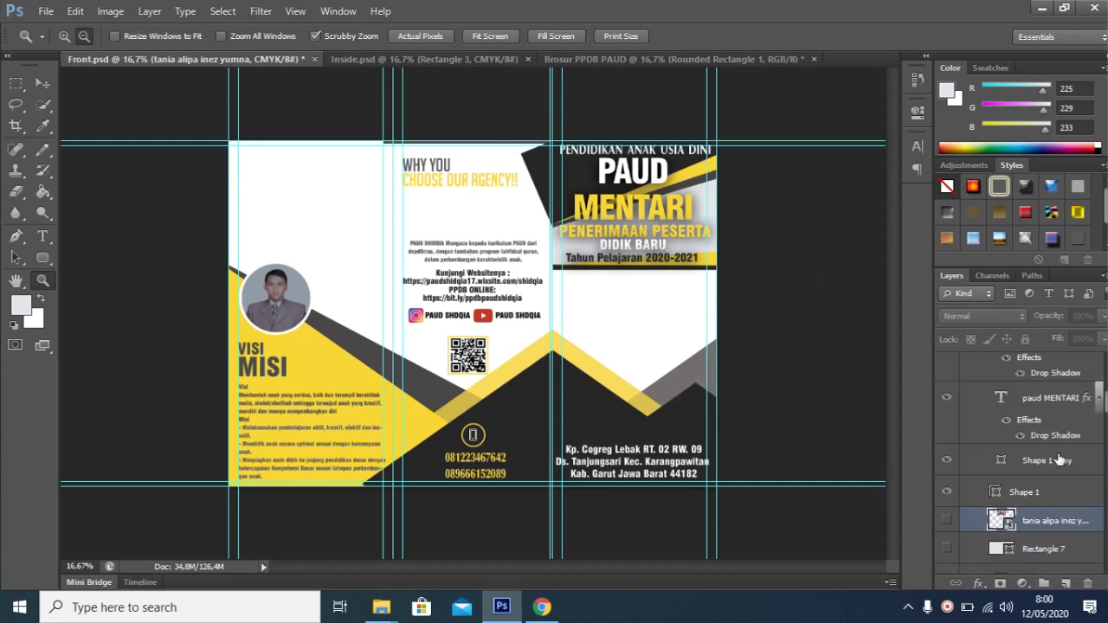
{"action": "scroll", "coordinate": [1060, 460], "scroll_direction": "up", "scroll_amount": 2}
{"action": "scroll", "coordinate": [1061, 460], "scroll_direction": "up", "scroll_amount": 2}
{"action": "scroll", "coordinate": [1061, 460], "scroll_direction": "up", "scroll_amount": 2}
{"action": "scroll", "coordinate": [1062, 460], "scroll_direction": "up", "scroll_amount": 2}
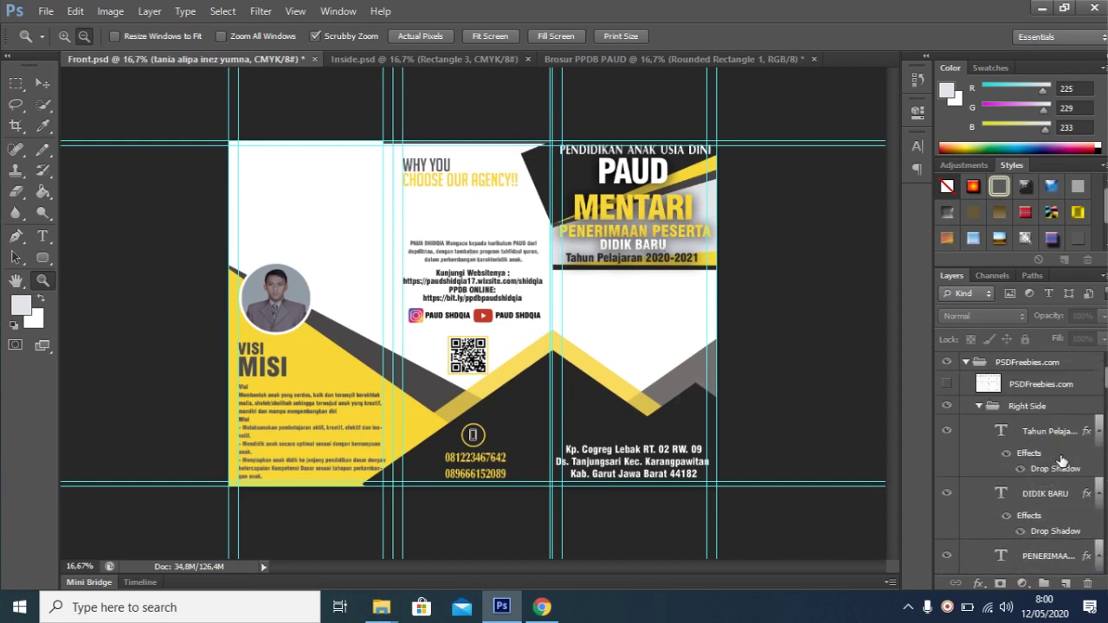
{"action": "scroll", "coordinate": [1062, 460], "scroll_direction": "down", "scroll_amount": 2}
{"action": "scroll", "coordinate": [1061, 460], "scroll_direction": "down", "scroll_amount": 2}
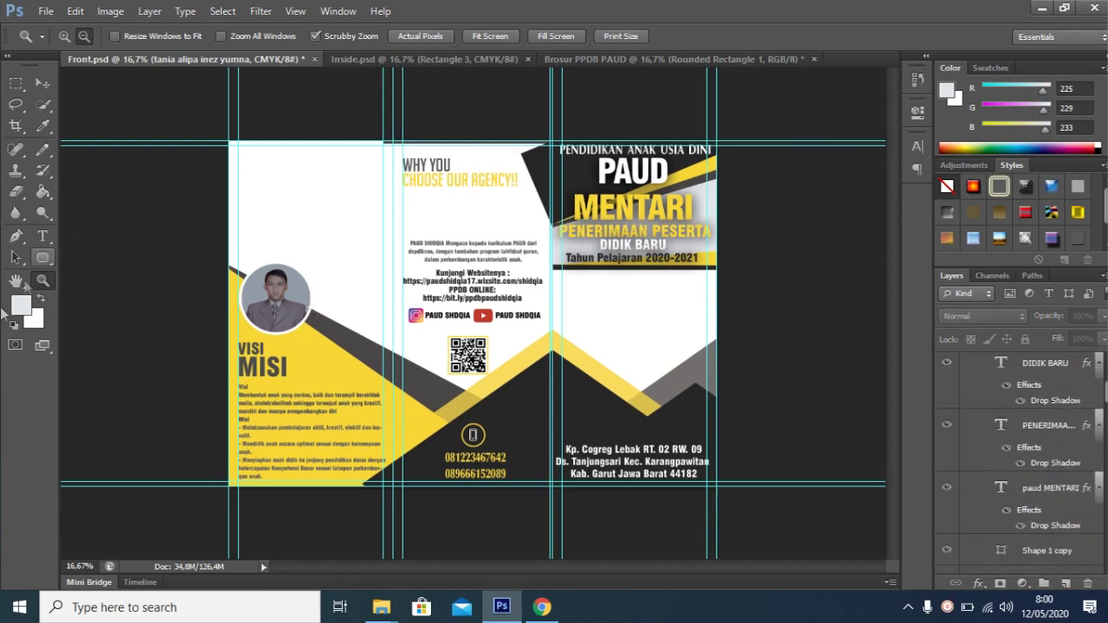
{"action": "left_click", "coordinate": [42, 235]}
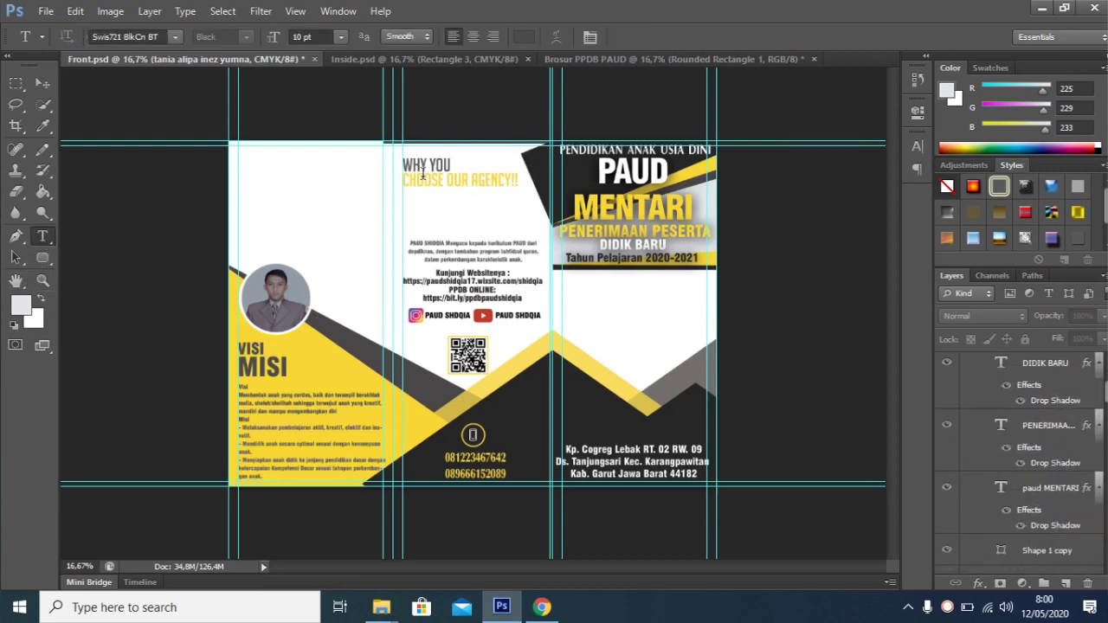
{"action": "left_click", "coordinate": [424, 177]}
{"action": "left_click", "coordinate": [574, 265]}
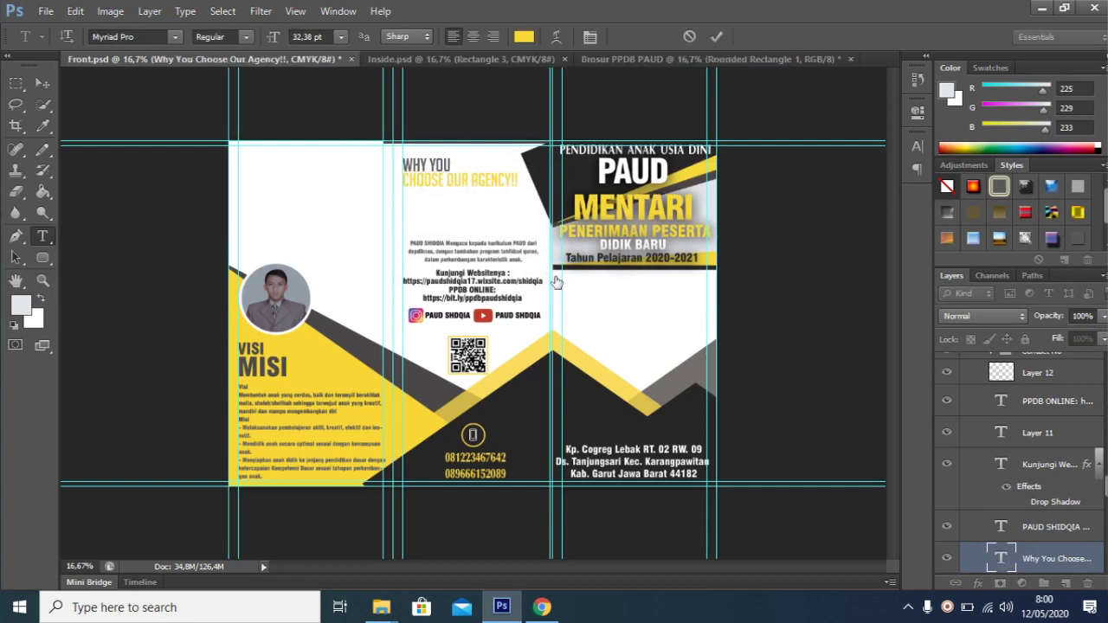
{"action": "key", "text": "Escape"}
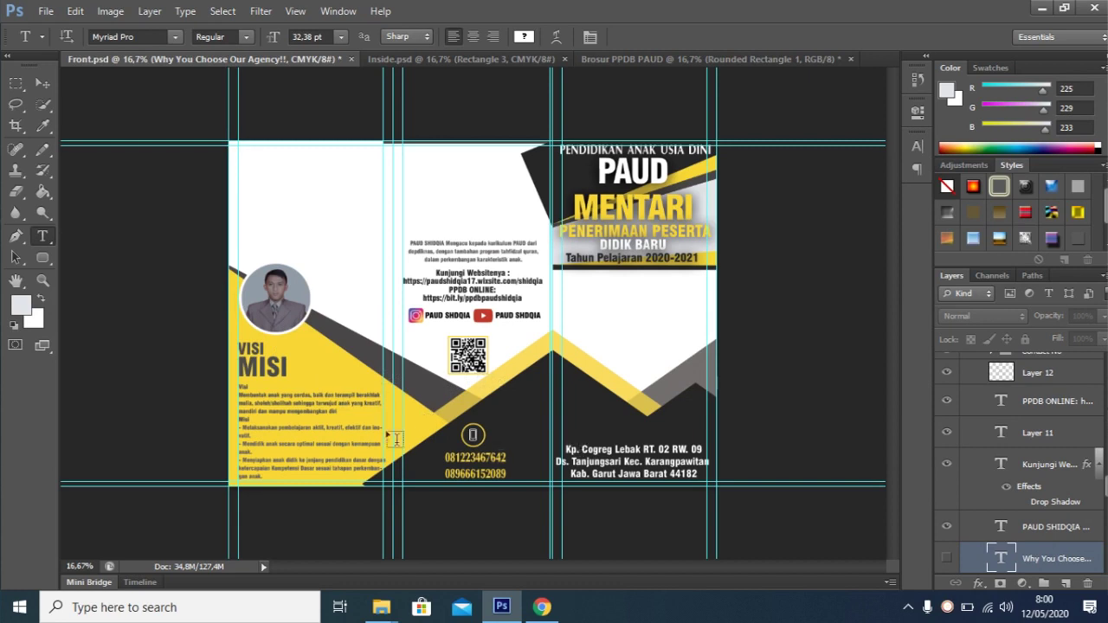
{"action": "left_click", "coordinate": [43, 83]}
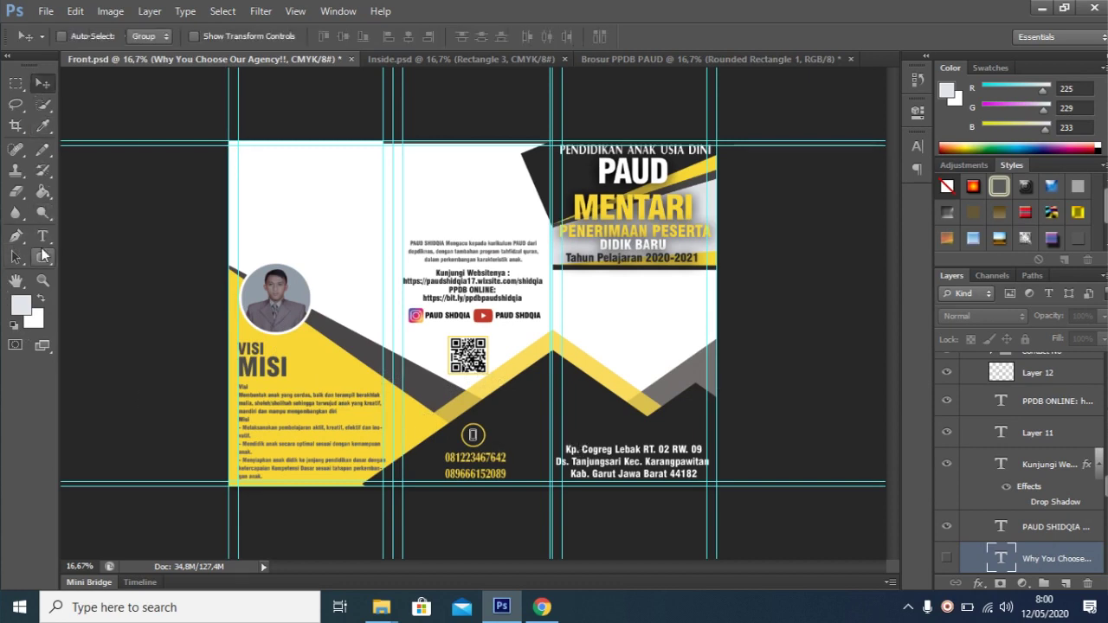
{"action": "left_click", "coordinate": [43, 236]}
Overwrite the street and RT part of the address's first line with 'HDFGFGG', then show Inside.psd.
{"action": "left_click", "coordinate": [595, 450]}
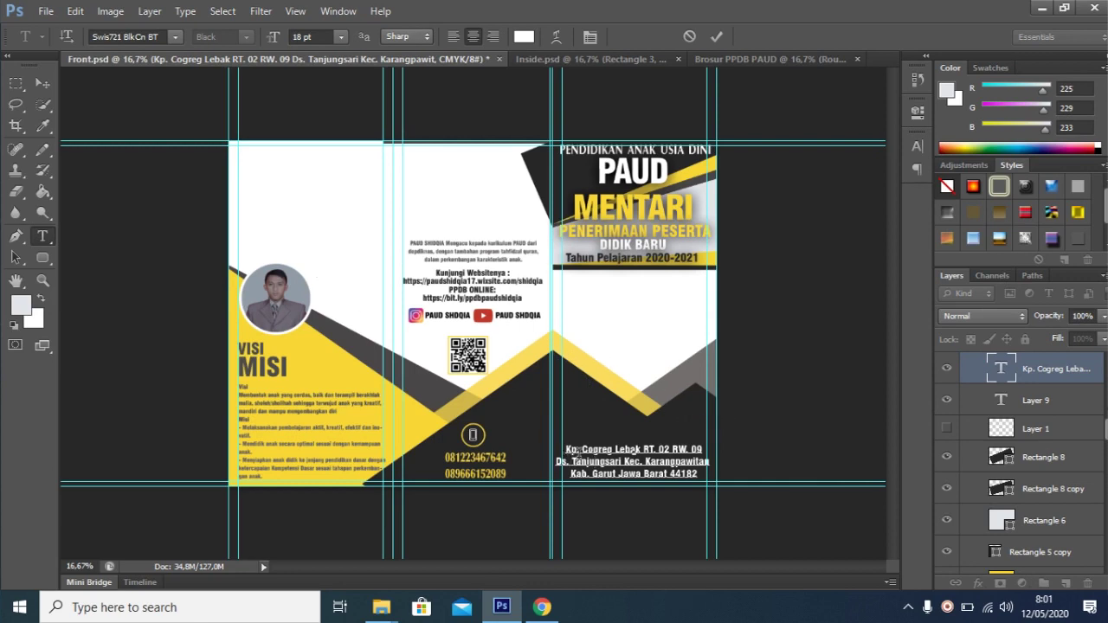
{"action": "left_click_drag", "start_coordinate": [569, 450], "coordinate": [671, 450]}
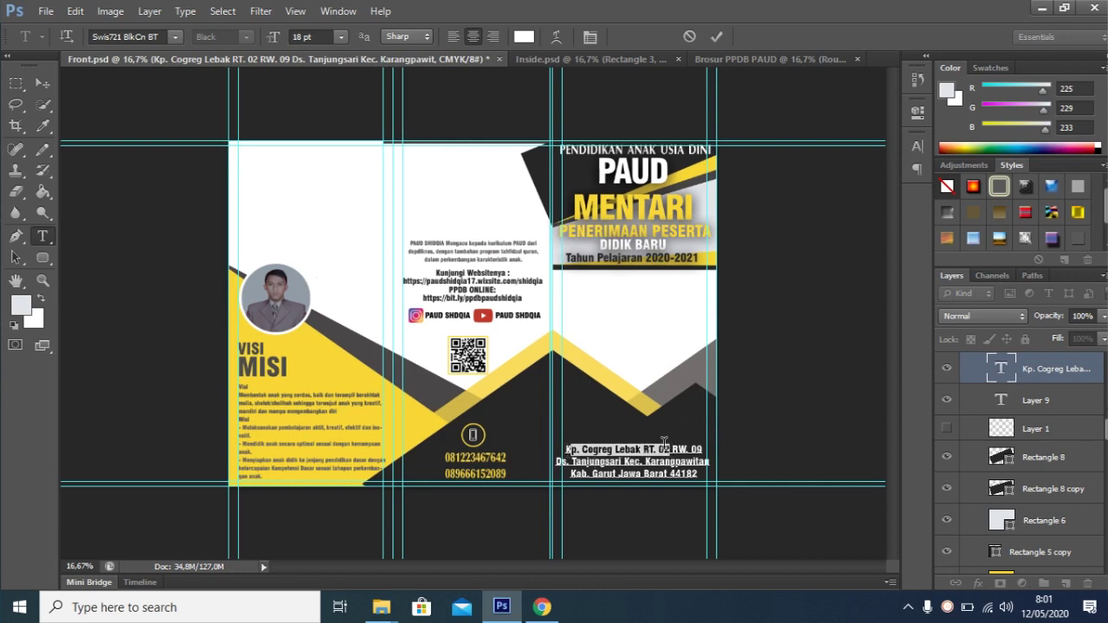
{"action": "key", "text": "BackSpace"}
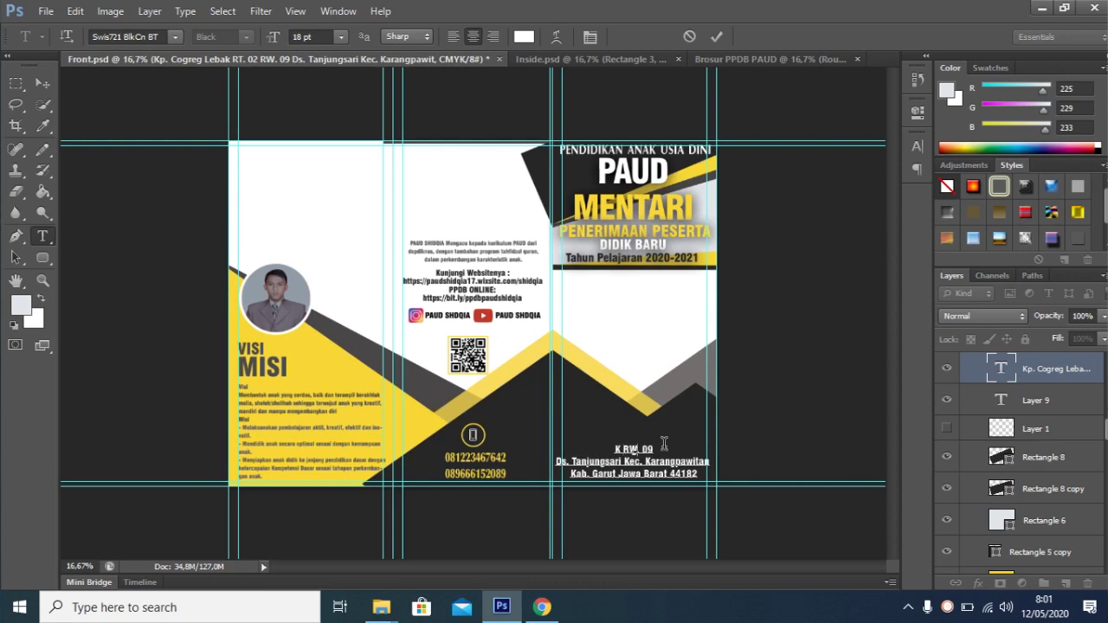
{"action": "type", "text": "HDFGFGG"}
{"action": "left_click", "coordinate": [606, 58]}
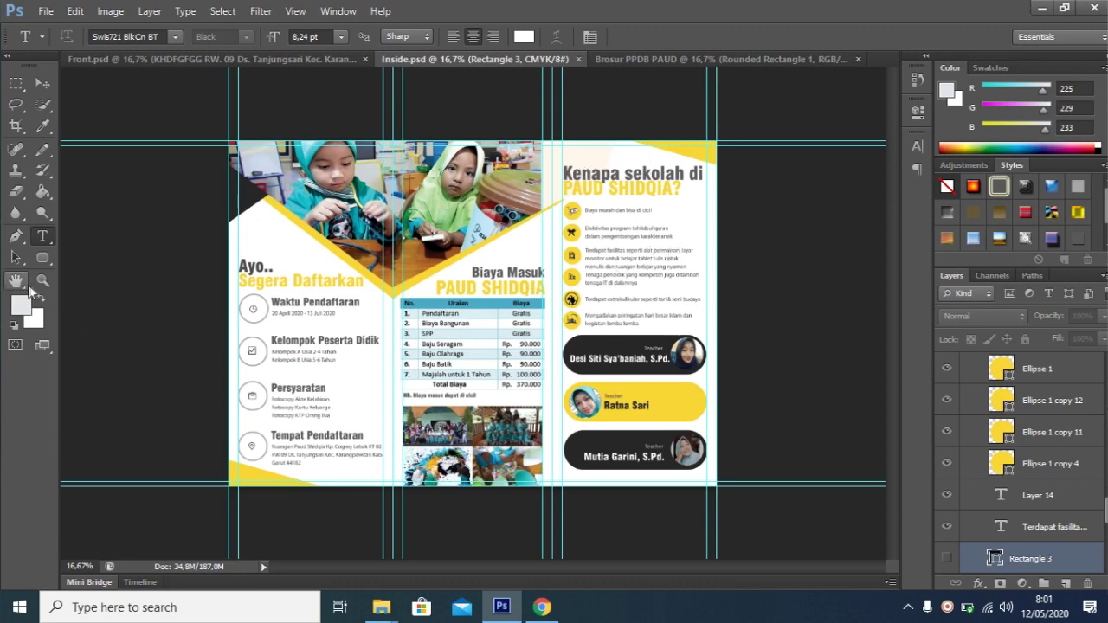
{"action": "left_click", "coordinate": [42, 280]}
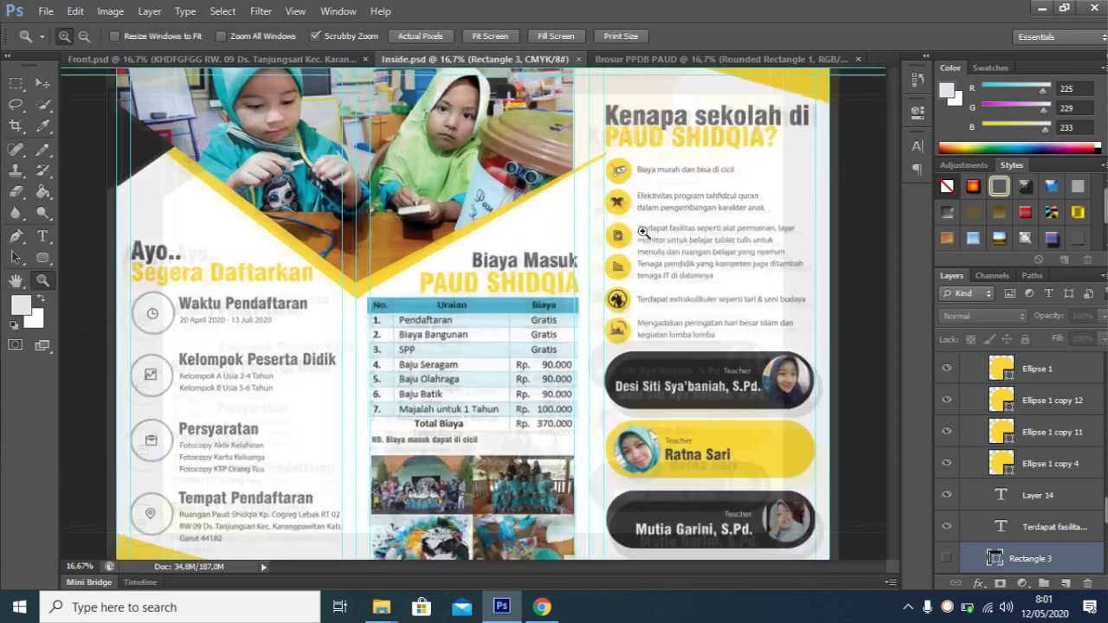
{"action": "left_click_drag", "start_coordinate": [641, 231], "coordinate": [740, 227]}
{"action": "left_click", "coordinate": [739, 227]}
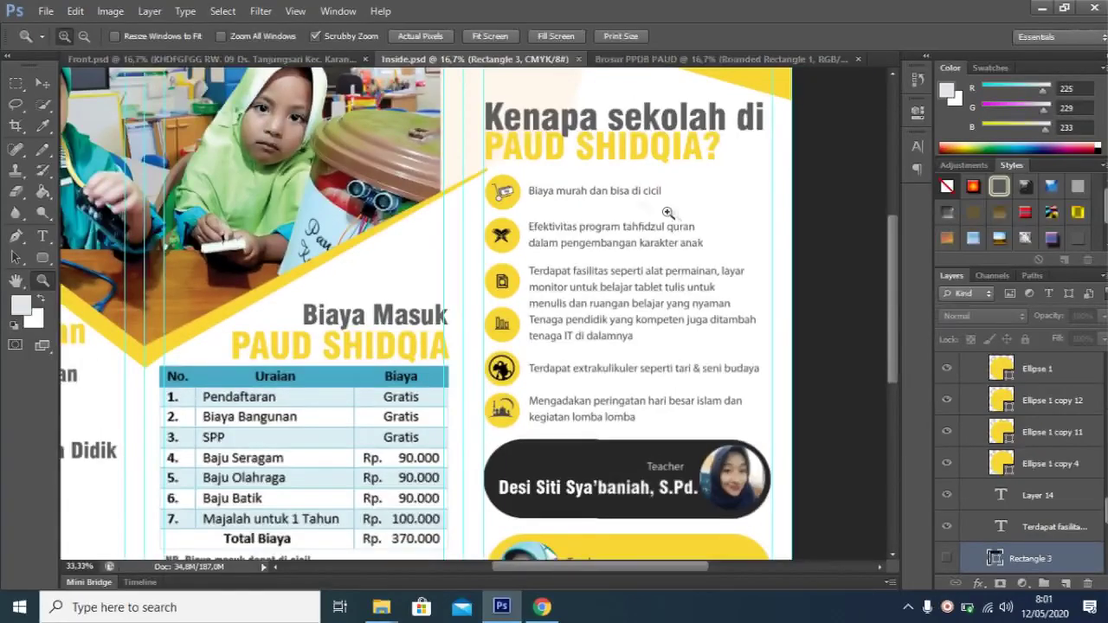
{"action": "left_click", "coordinate": [698, 218]}
{"action": "scroll", "coordinate": [582, 212], "scroll_direction": "up", "scroll_amount": 2}
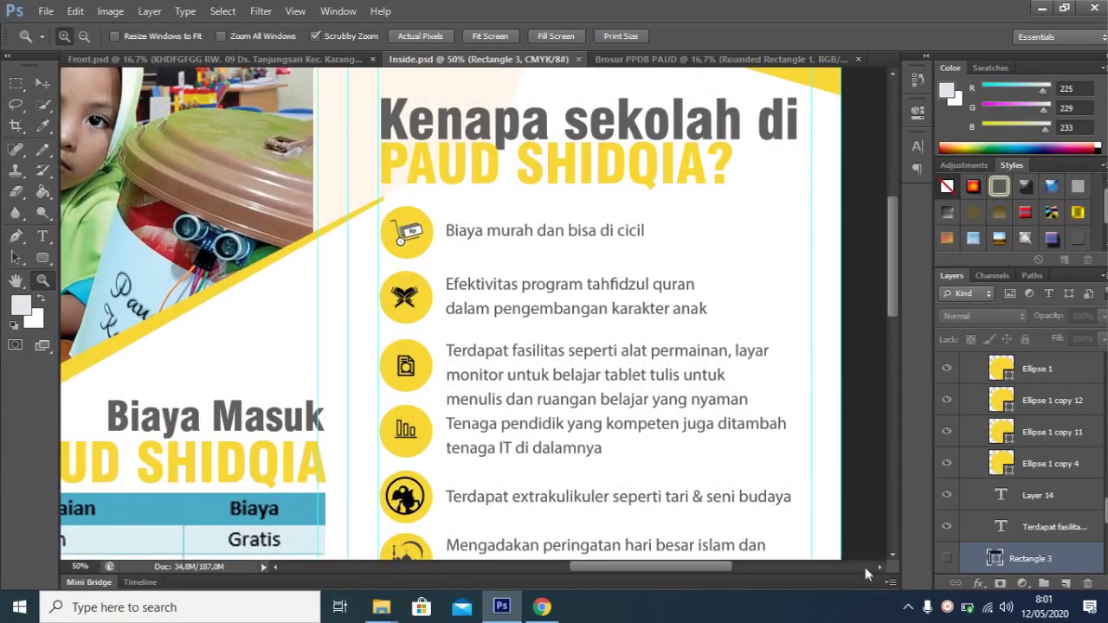
{"action": "scroll", "coordinate": [687, 154], "scroll_direction": "down", "scroll_amount": 1}
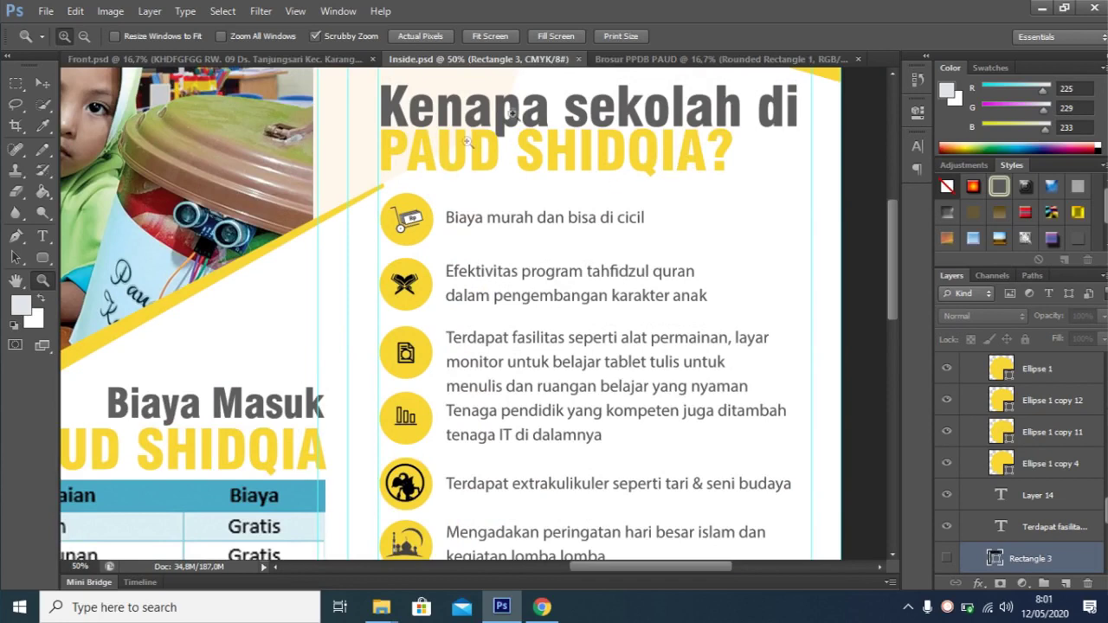
{"action": "scroll", "coordinate": [610, 217], "scroll_direction": "down", "scroll_amount": 2}
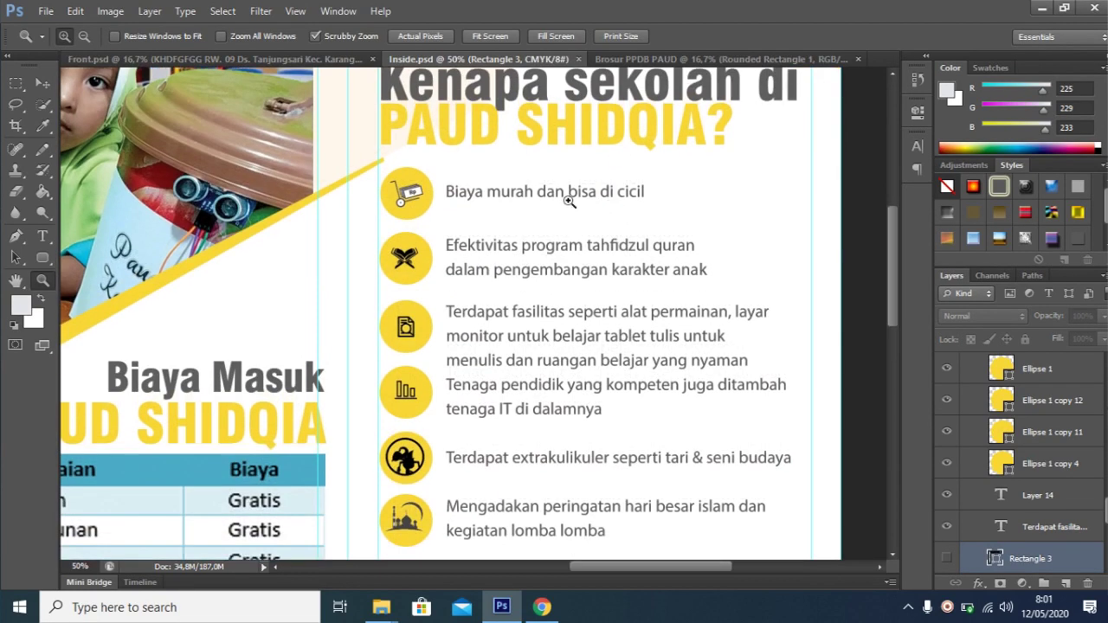
{"action": "scroll", "coordinate": [718, 232], "scroll_direction": "down", "scroll_amount": 2}
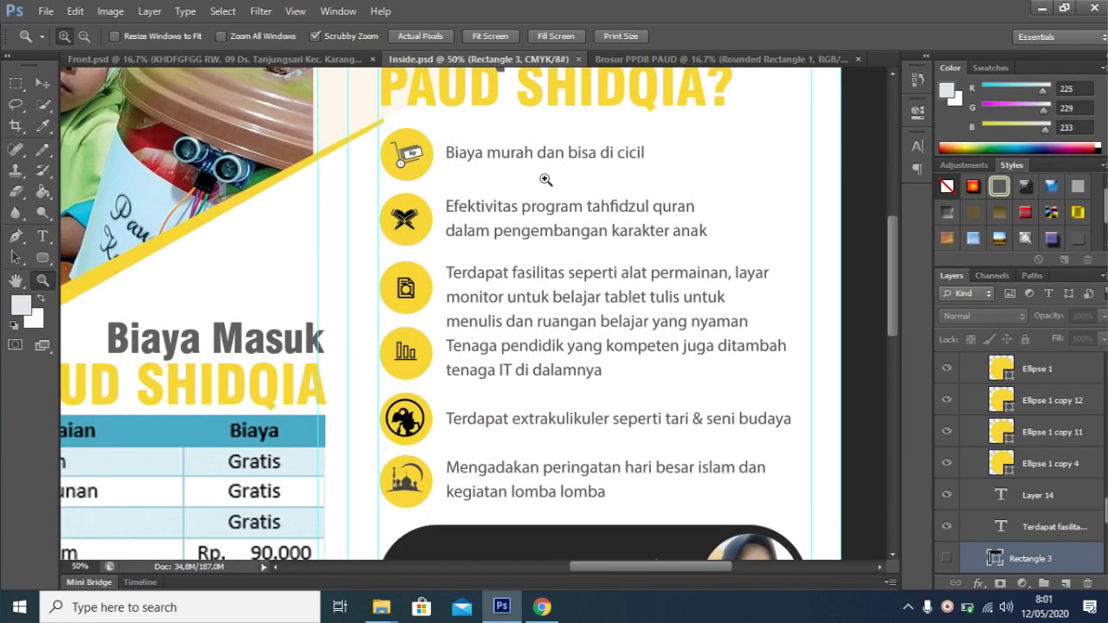
{"action": "scroll", "coordinate": [646, 186], "scroll_direction": "down", "scroll_amount": 3}
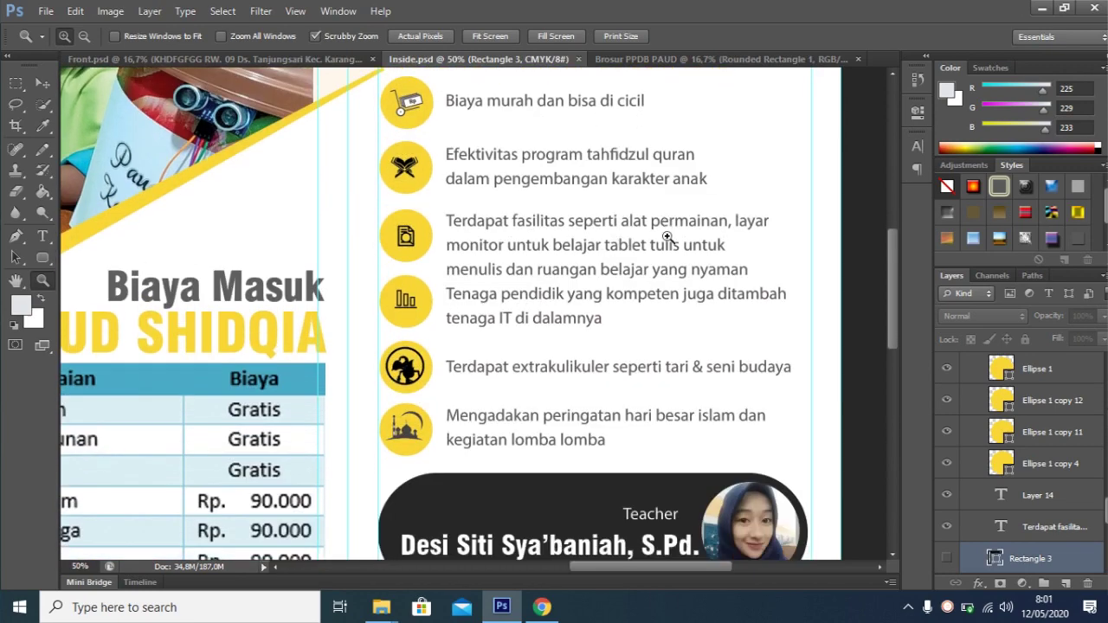
{"action": "scroll", "coordinate": [665, 246], "scroll_direction": "down", "scroll_amount": 4}
{"action": "scroll", "coordinate": [671, 263], "scroll_direction": "up", "scroll_amount": 2}
{"action": "scroll", "coordinate": [671, 263], "scroll_direction": "up", "scroll_amount": 4}
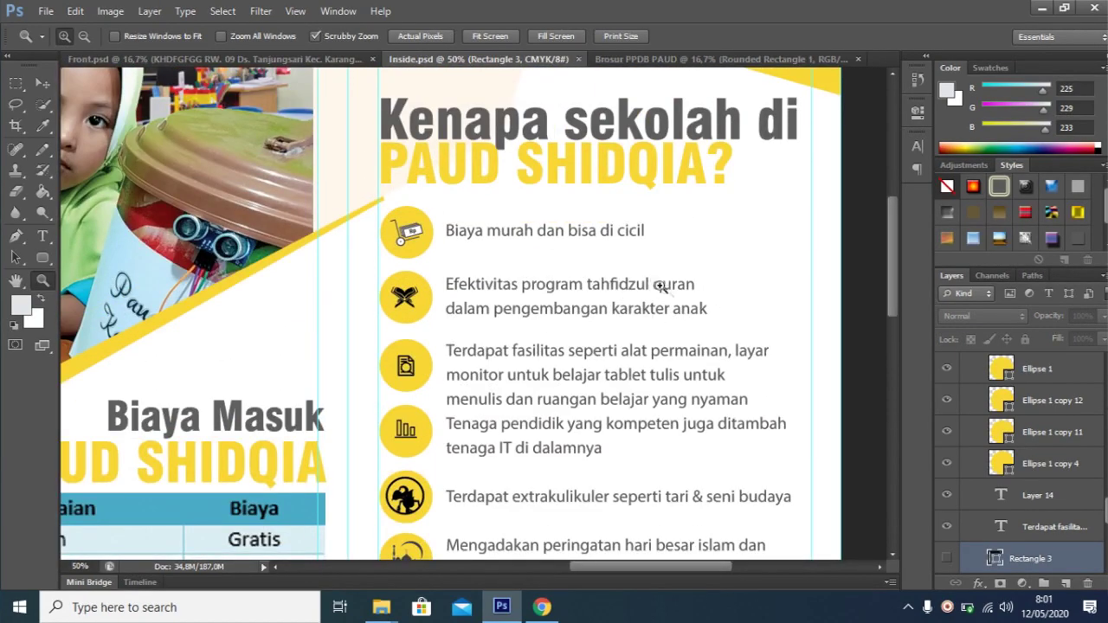
{"action": "scroll", "coordinate": [653, 276], "scroll_direction": "down", "scroll_amount": 1}
{"action": "scroll", "coordinate": [654, 275], "scroll_direction": "down", "scroll_amount": 1}
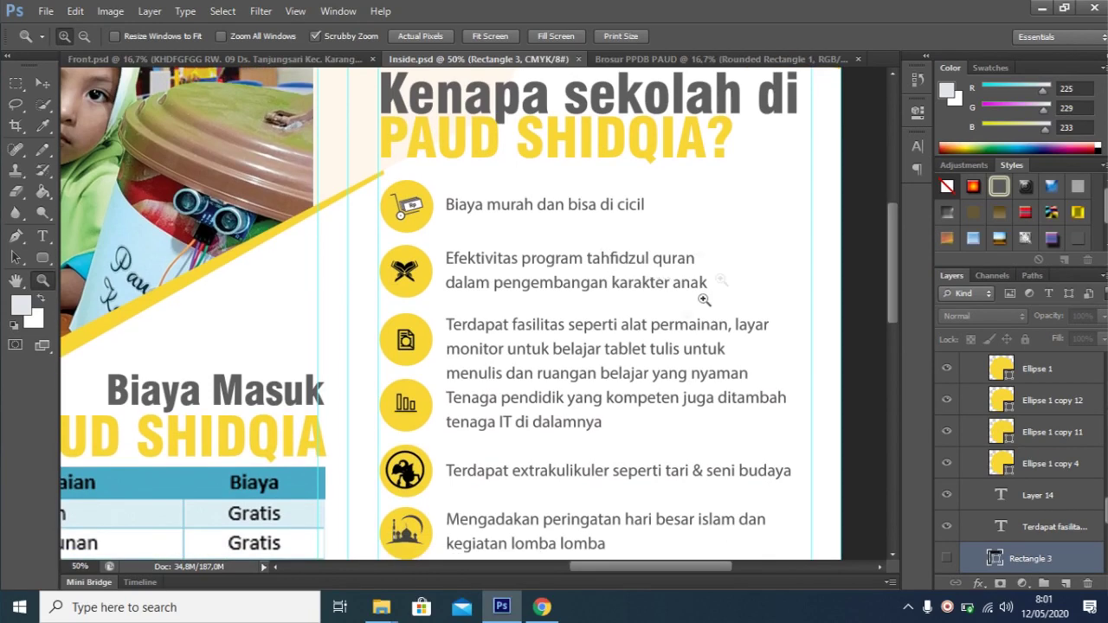
{"action": "scroll", "coordinate": [678, 324], "scroll_direction": "down", "scroll_amount": 1}
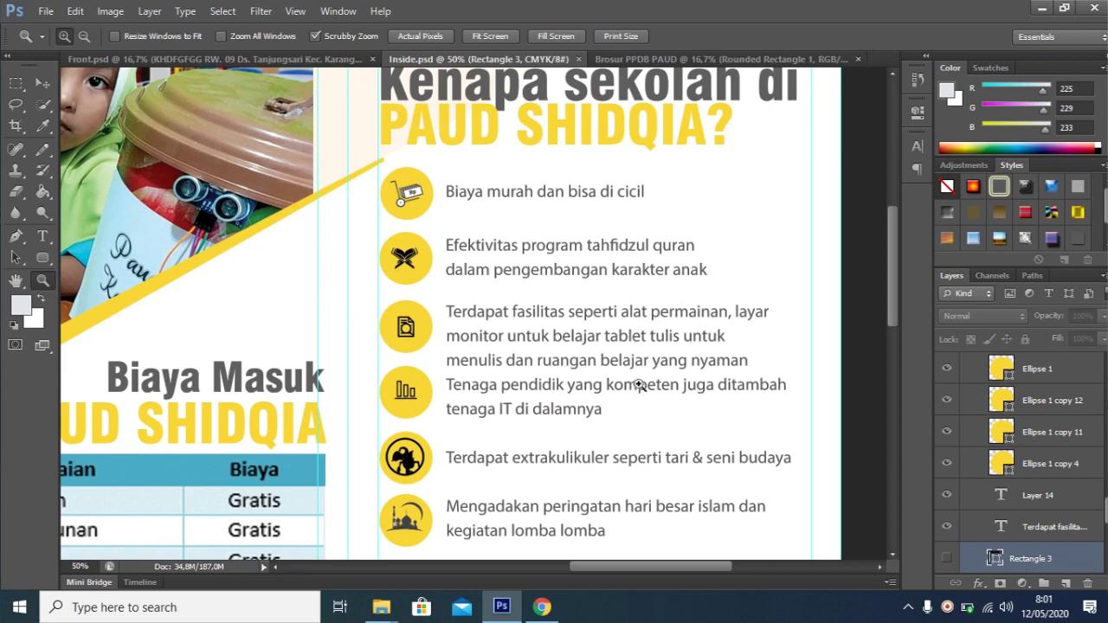
{"action": "scroll", "coordinate": [639, 384], "scroll_direction": "up", "scroll_amount": 2}
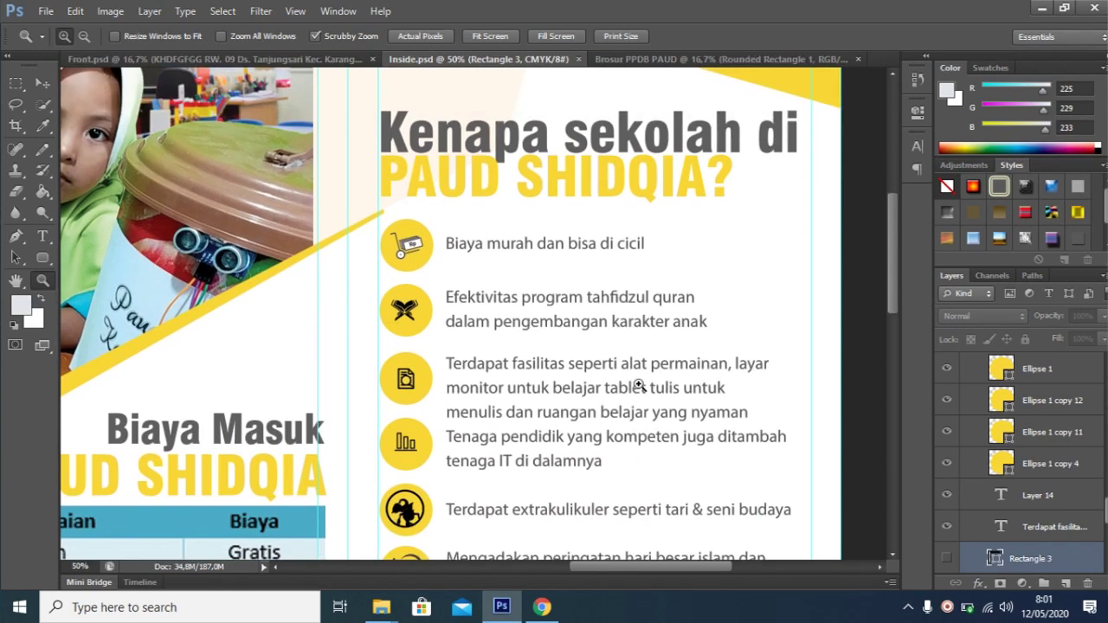
{"action": "scroll", "coordinate": [639, 387], "scroll_direction": "down", "scroll_amount": 2}
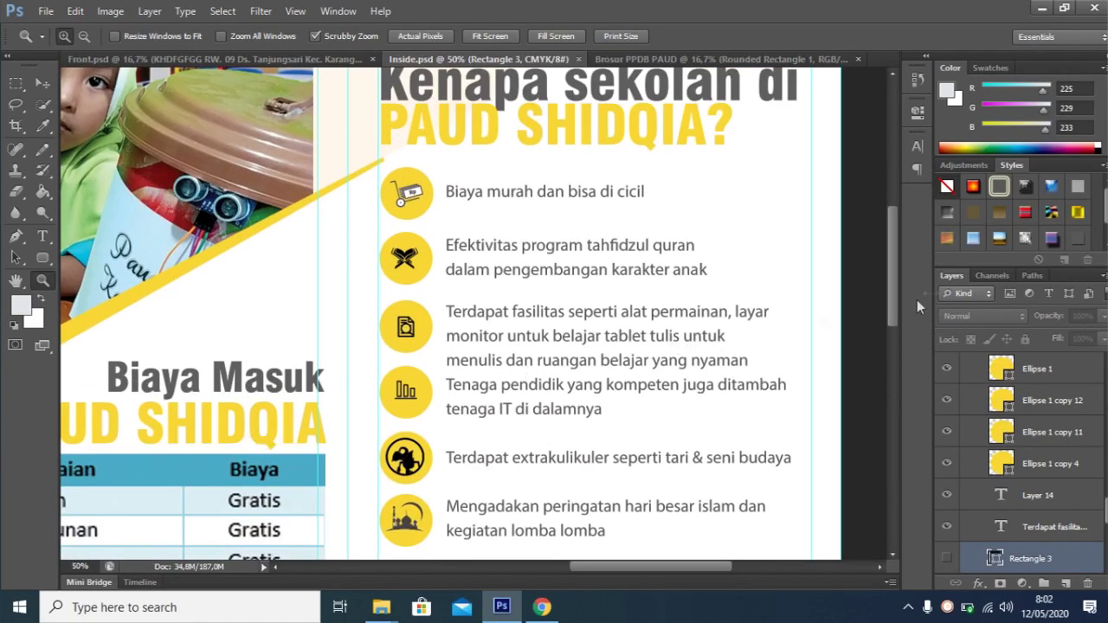
{"action": "left_click_drag", "start_coordinate": [893, 294], "coordinate": [894, 348]}
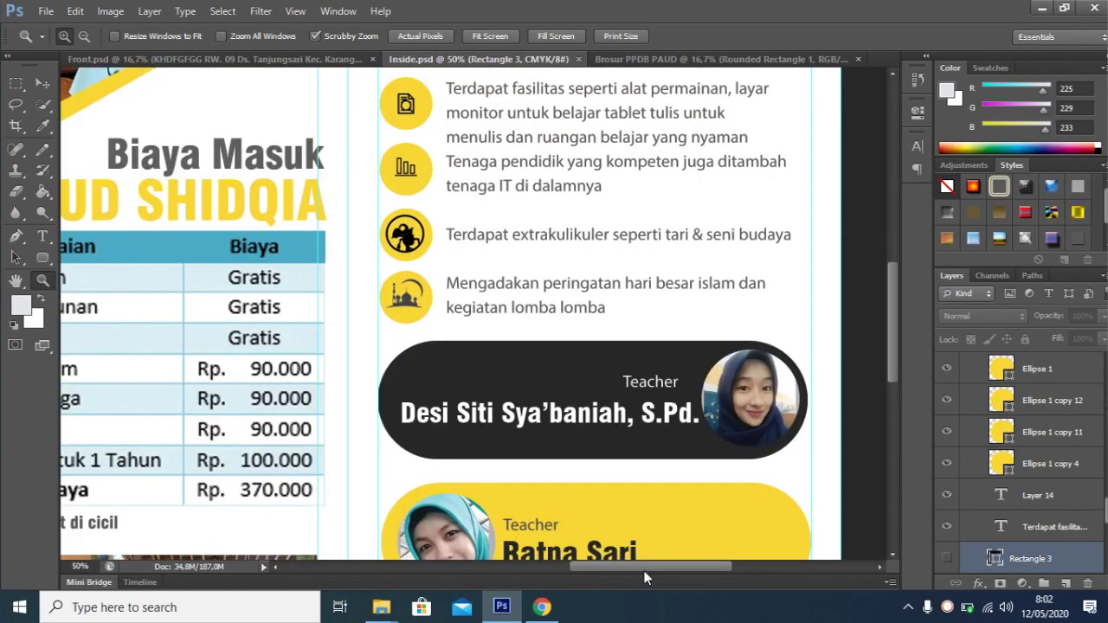
{"action": "scroll", "coordinate": [737, 425], "scroll_direction": "down", "scroll_amount": 1}
{"action": "scroll", "coordinate": [572, 376], "scroll_direction": "down", "scroll_amount": 1}
{"action": "scroll", "coordinate": [652, 346], "scroll_direction": "down", "scroll_amount": 2}
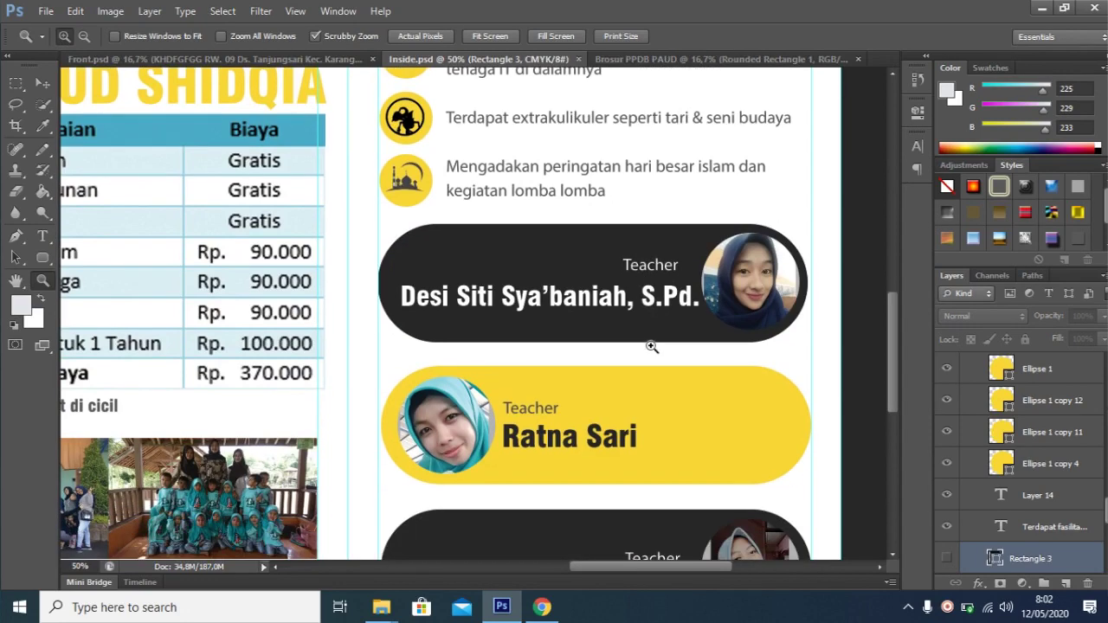
{"action": "scroll", "coordinate": [652, 347], "scroll_direction": "up", "scroll_amount": 1}
{"action": "scroll", "coordinate": [656, 350], "scroll_direction": "up", "scroll_amount": 2}
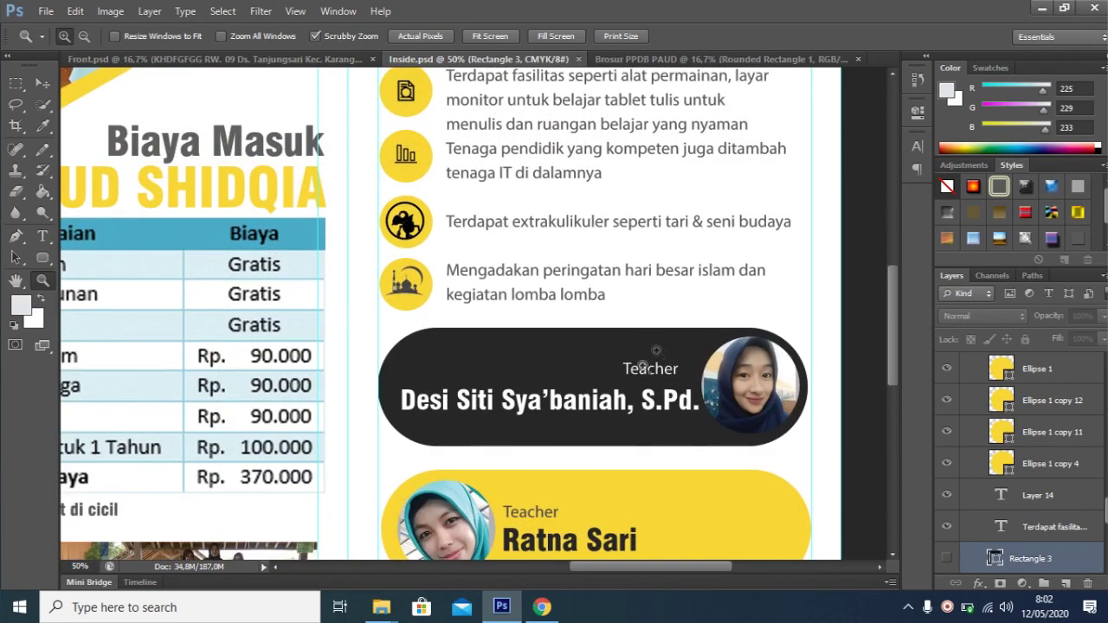
{"action": "scroll", "coordinate": [554, 513], "scroll_direction": "left", "scroll_amount": 5}
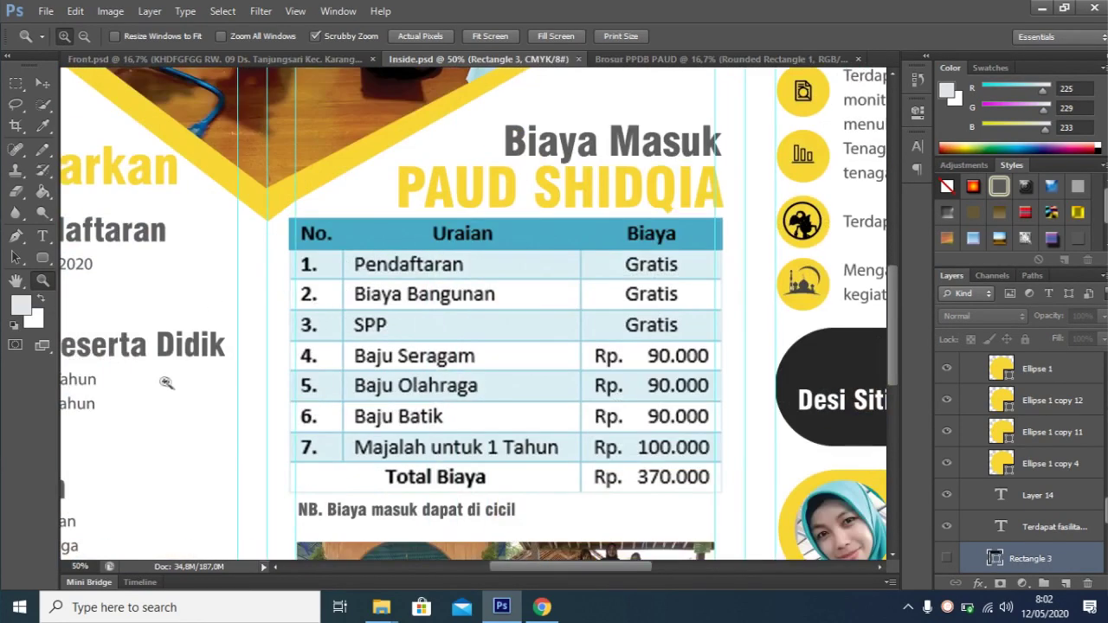
Zoom the Inside canvas out from 50% to 25% so the whole spread fits.
{"action": "left_click", "coordinate": [84, 36]}
{"action": "left_click", "coordinate": [618, 320]}
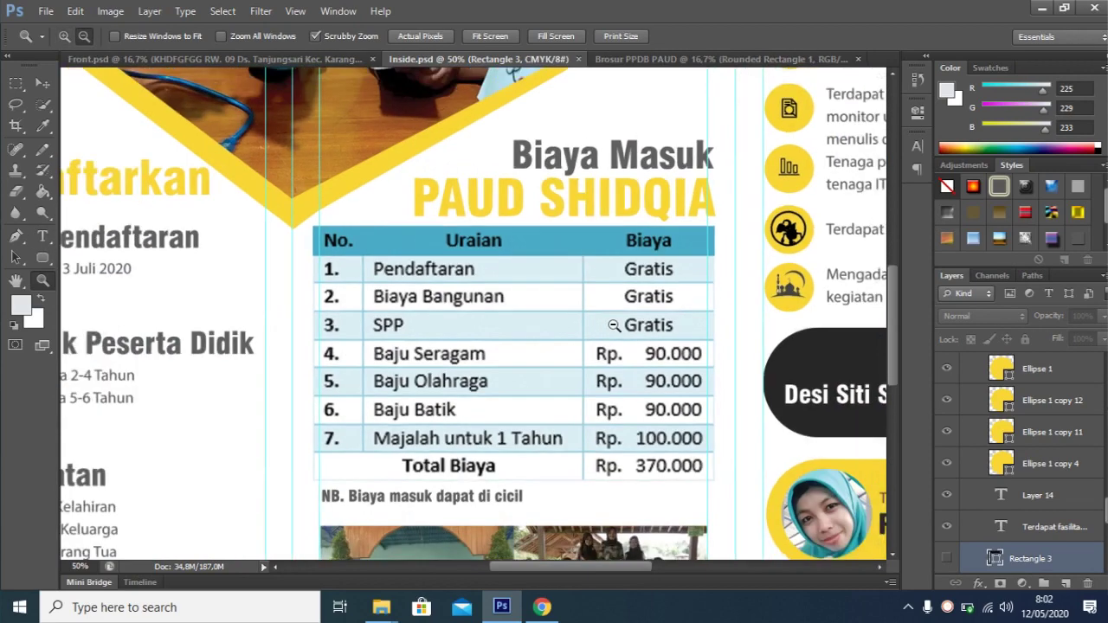
{"action": "left_click", "coordinate": [618, 316]}
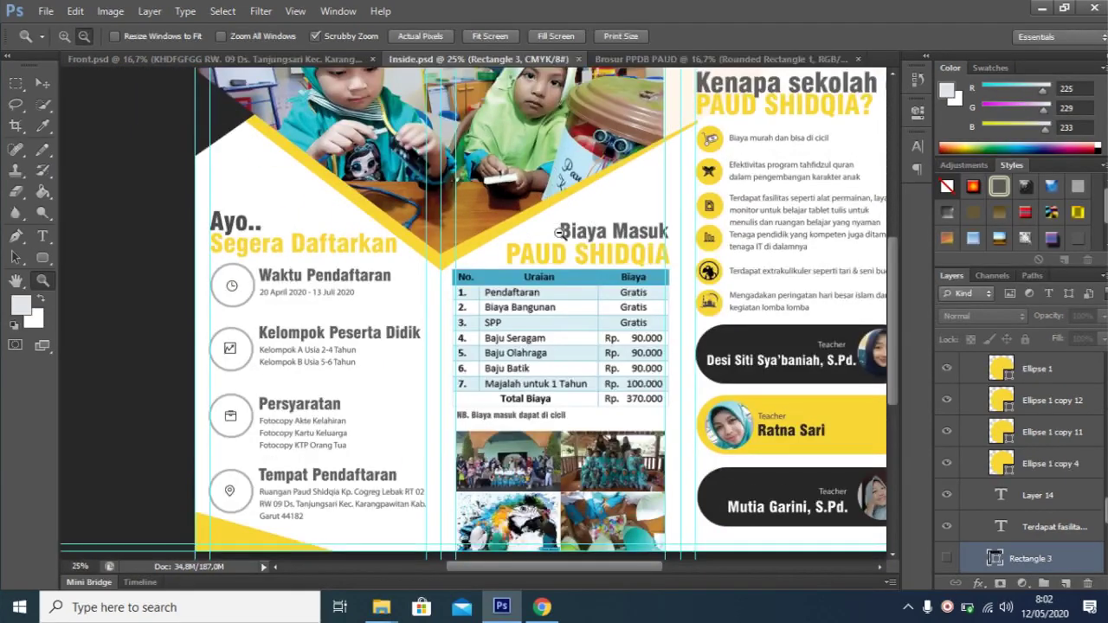
{"action": "scroll", "coordinate": [606, 290], "scroll_direction": "down", "scroll_amount": 2}
{"action": "scroll", "coordinate": [563, 303], "scroll_direction": "up", "scroll_amount": 3}
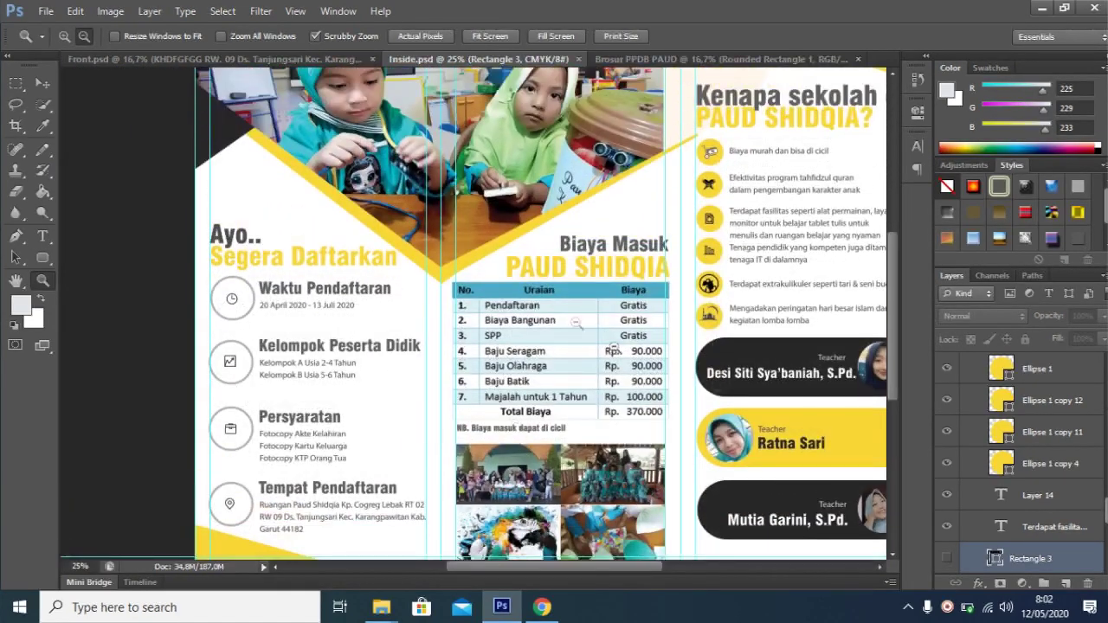
{"action": "scroll", "coordinate": [532, 318], "scroll_direction": "up", "scroll_amount": 1}
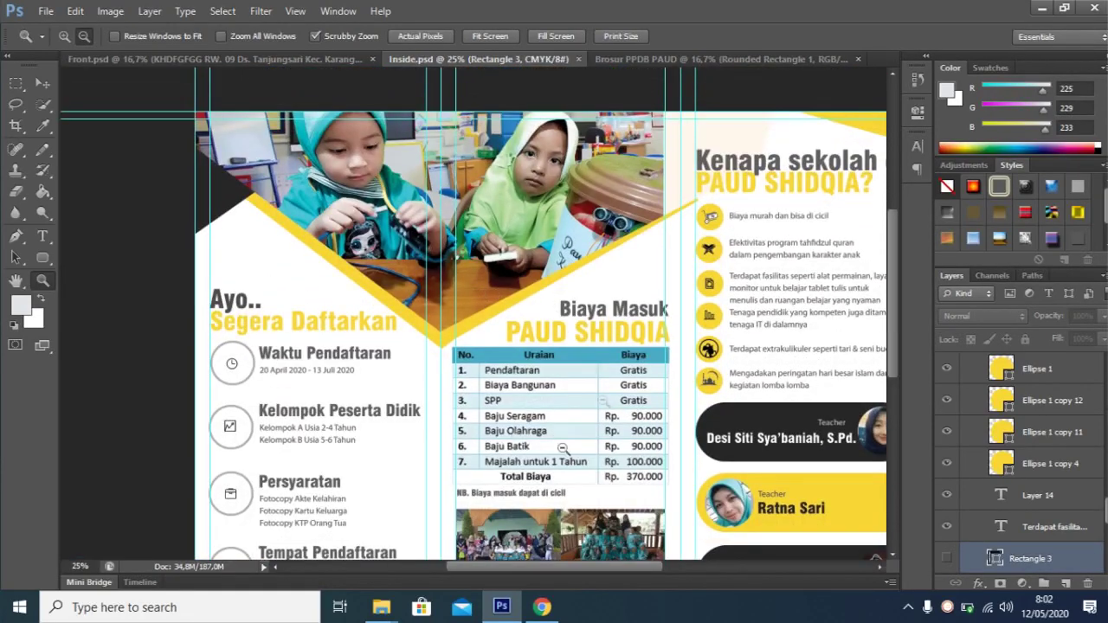
{"action": "scroll", "coordinate": [541, 330], "scroll_direction": "down", "scroll_amount": 1}
{"action": "scroll", "coordinate": [541, 330], "scroll_direction": "down", "scroll_amount": 1}
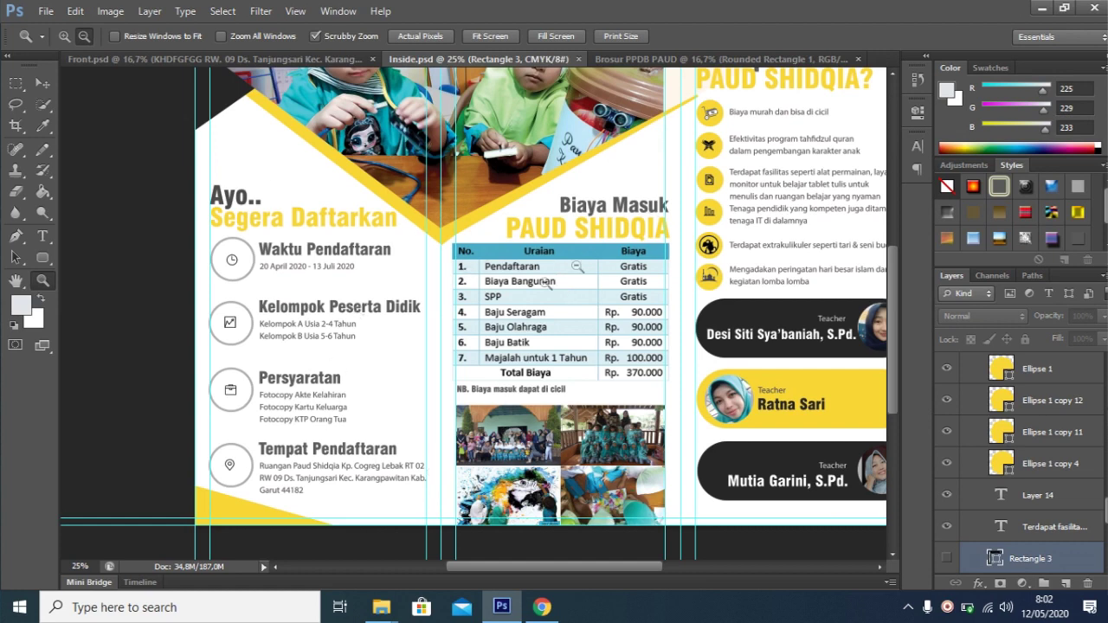
{"action": "scroll", "coordinate": [524, 294], "scroll_direction": "down", "scroll_amount": 1}
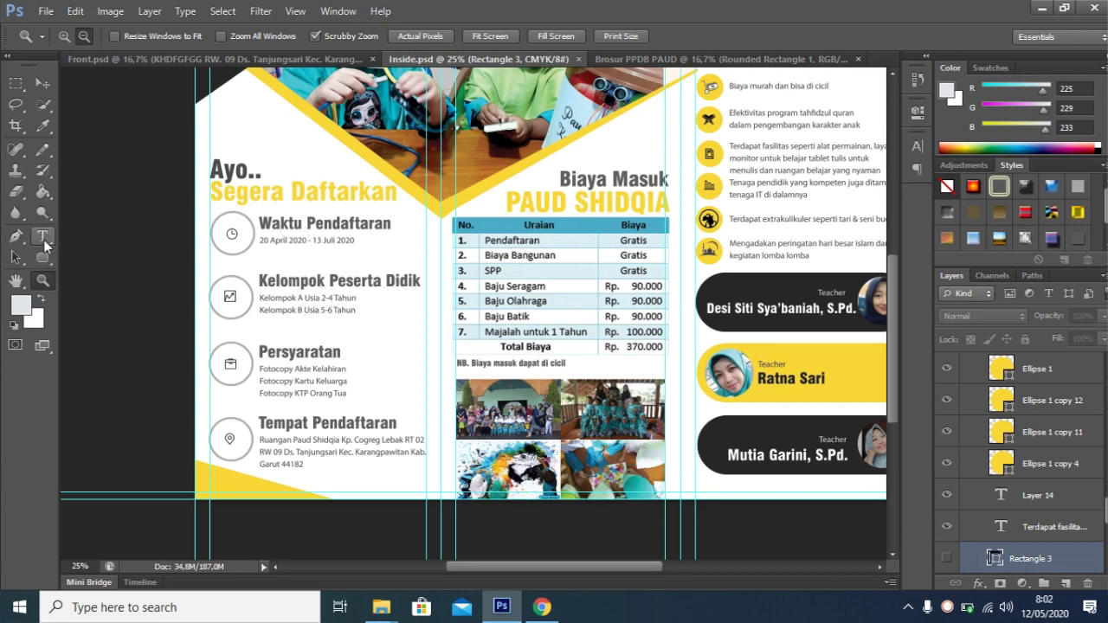
{"action": "left_click", "coordinate": [43, 236]}
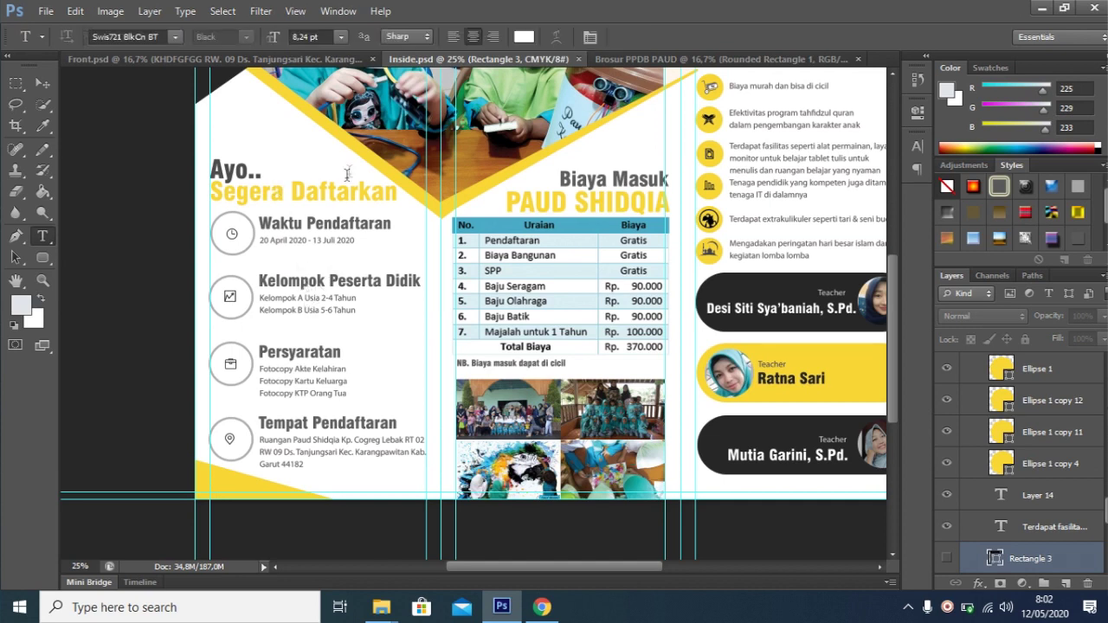
{"action": "scroll", "coordinate": [362, 367], "scroll_direction": "down", "scroll_amount": 1}
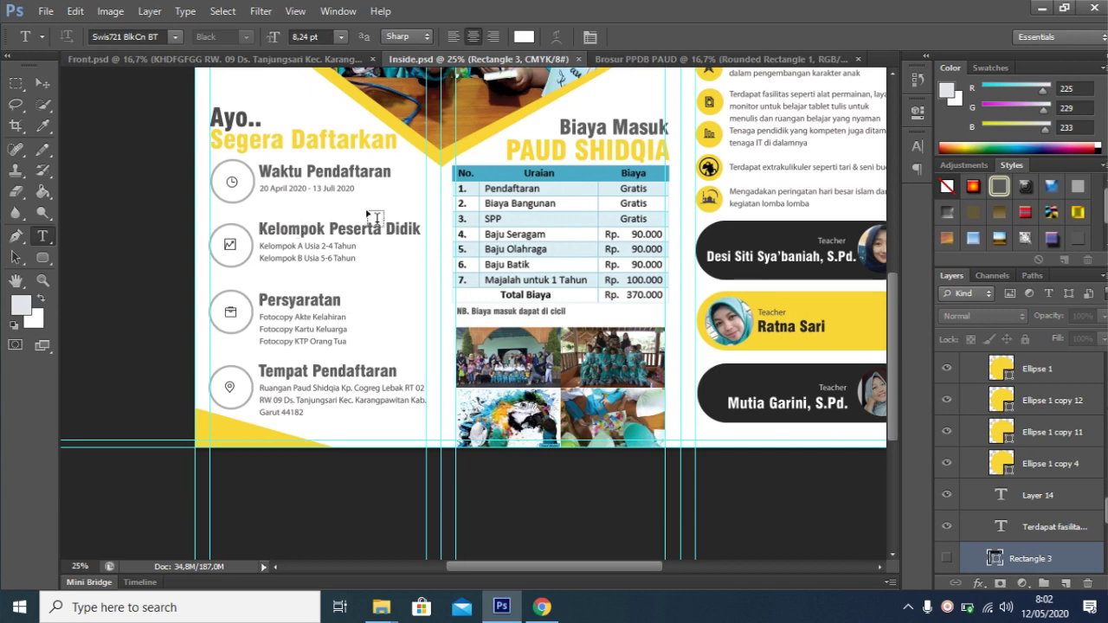
{"action": "scroll", "coordinate": [355, 320], "scroll_direction": "down", "scroll_amount": 1}
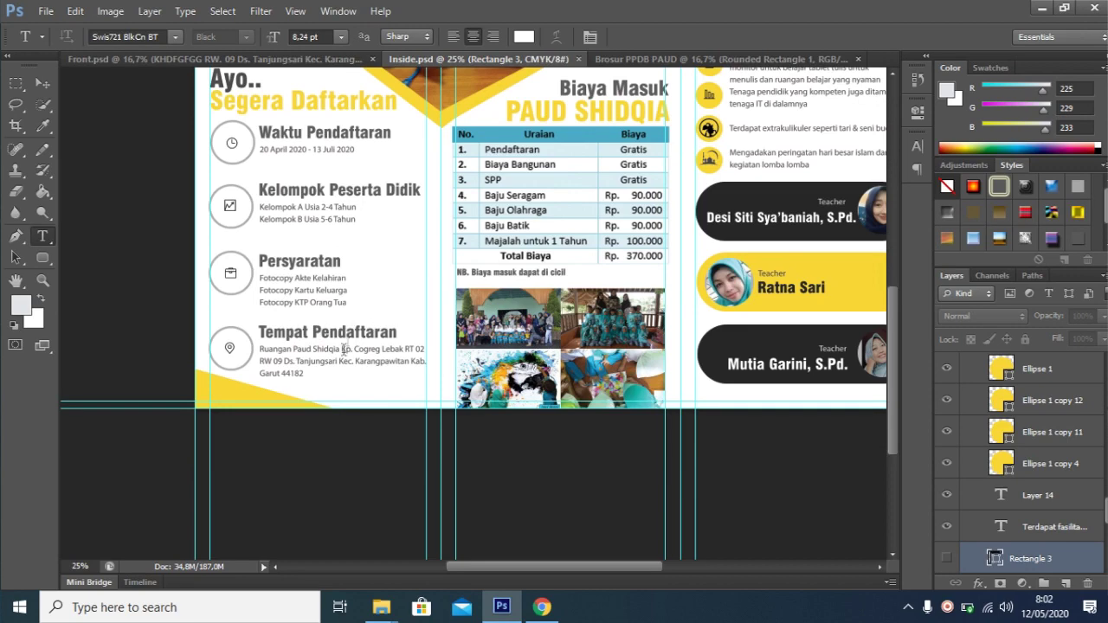
{"action": "scroll", "coordinate": [294, 345], "scroll_direction": "down", "scroll_amount": 1}
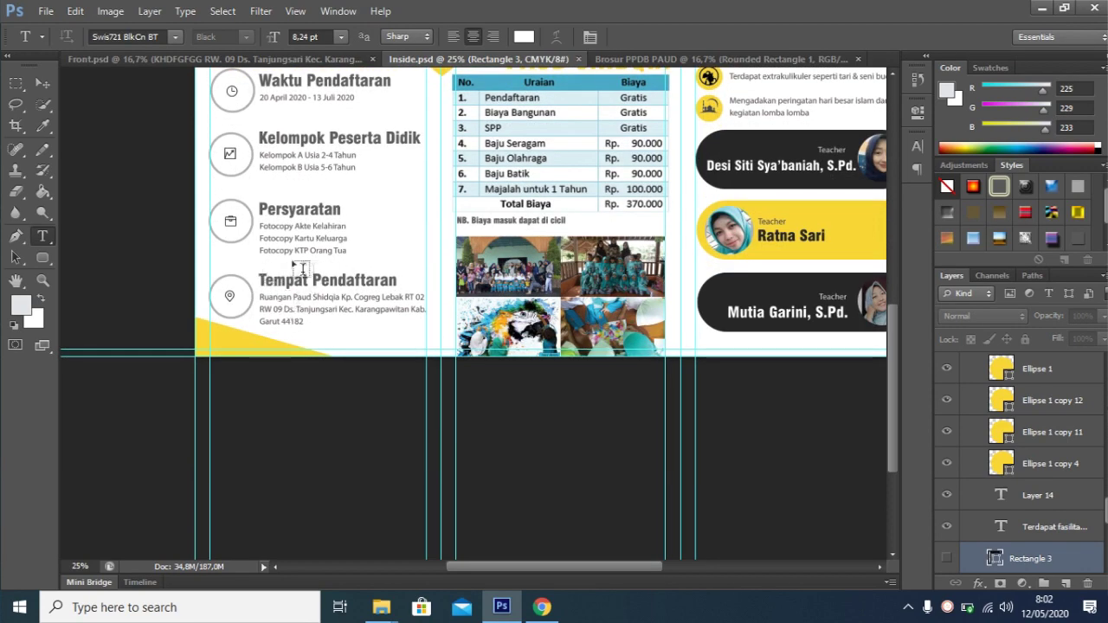
{"action": "scroll", "coordinate": [302, 297], "scroll_direction": "up", "scroll_amount": 1}
{"action": "scroll", "coordinate": [301, 297], "scroll_direction": "up", "scroll_amount": 1}
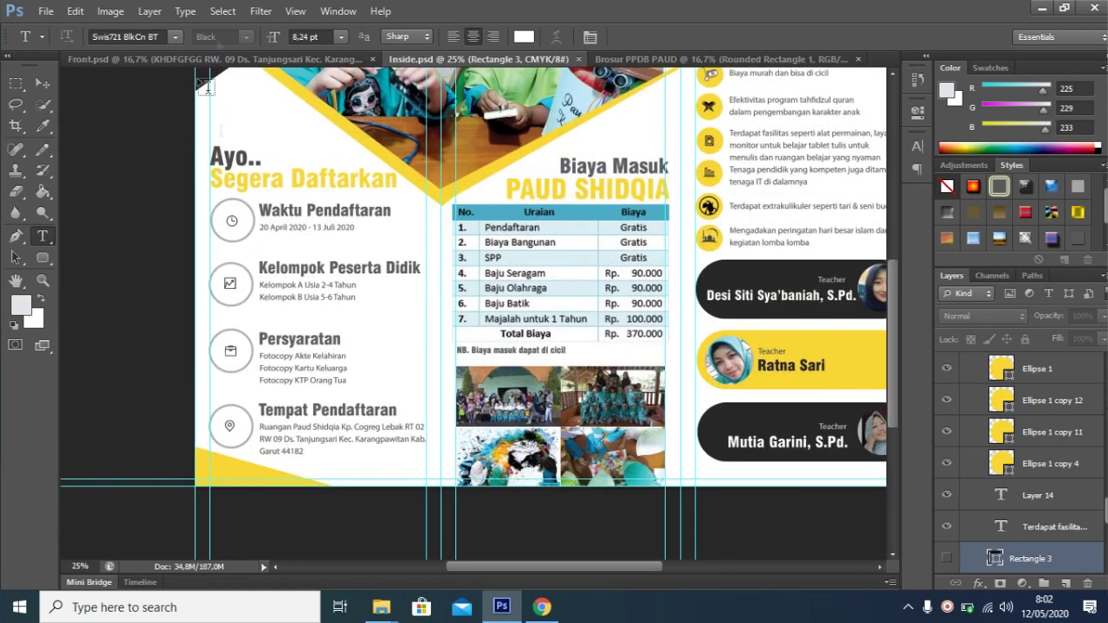
{"action": "scroll", "coordinate": [302, 285], "scroll_direction": "up", "scroll_amount": 1}
{"action": "scroll", "coordinate": [356, 91], "scroll_direction": "up", "scroll_amount": 1}
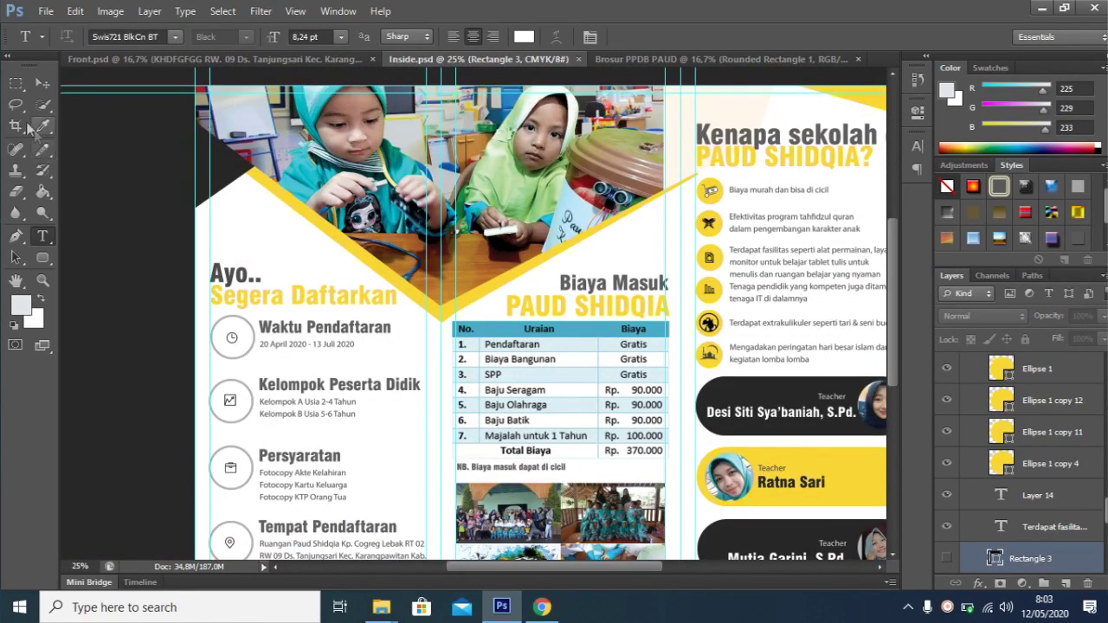
{"action": "left_click", "coordinate": [41, 83]}
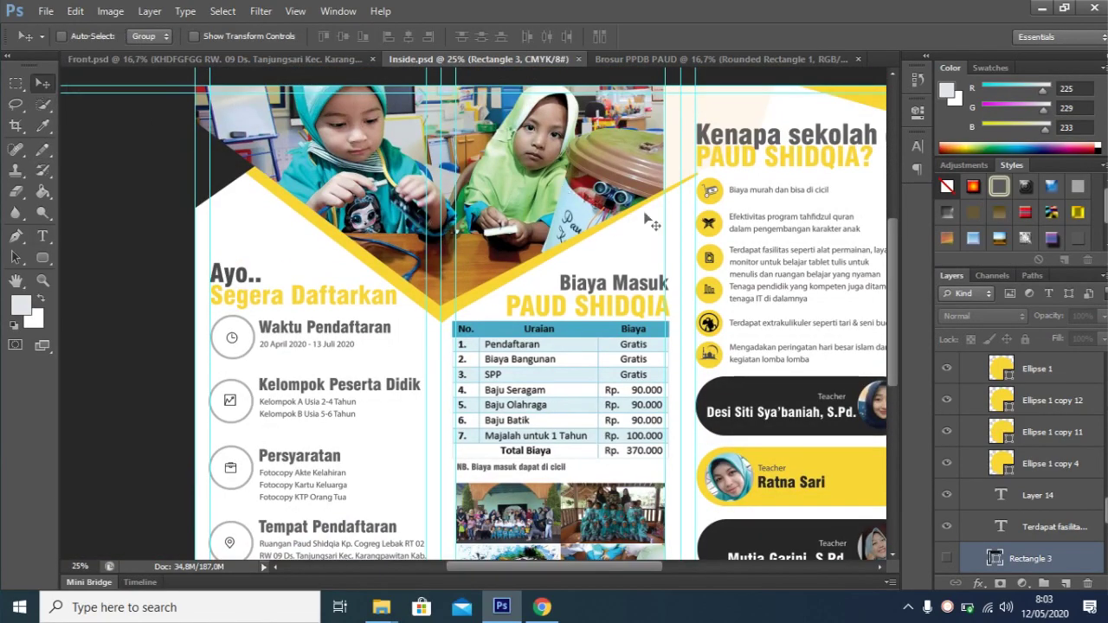
Collapse the Right Side layer group and expand the Left Side group in Layers.
{"action": "scroll", "coordinate": [1056, 451], "scroll_direction": "down", "scroll_amount": 5}
{"action": "scroll", "coordinate": [1058, 454], "scroll_direction": "down", "scroll_amount": 2}
{"action": "scroll", "coordinate": [1061, 458], "scroll_direction": "down", "scroll_amount": 3}
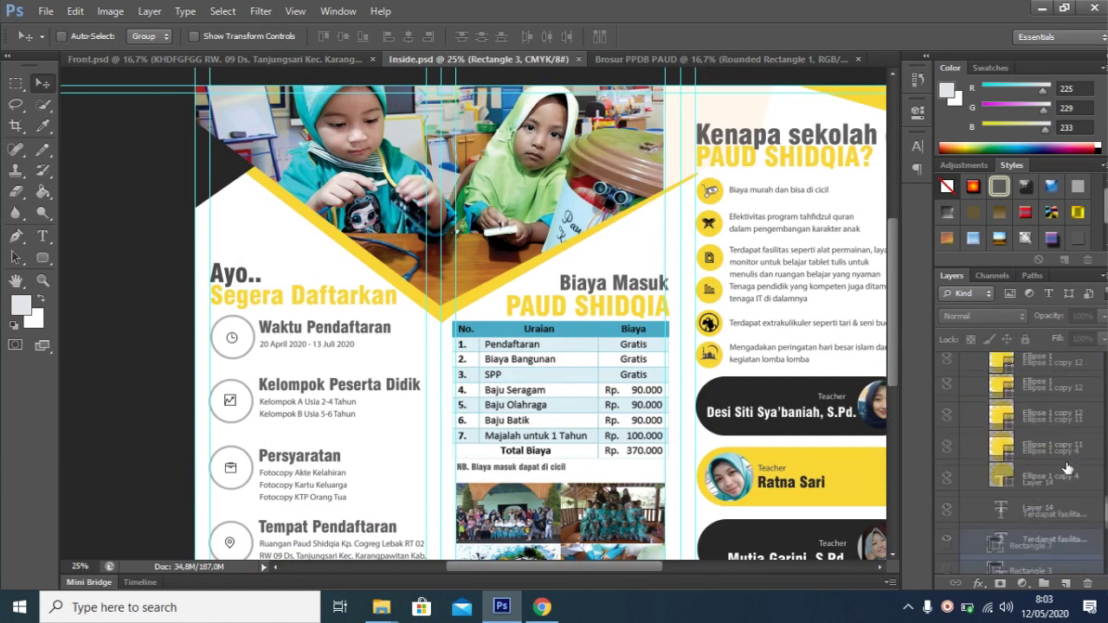
{"action": "scroll", "coordinate": [1065, 463], "scroll_direction": "down", "scroll_amount": 3}
{"action": "scroll", "coordinate": [1069, 468], "scroll_direction": "down", "scroll_amount": 3}
{"action": "scroll", "coordinate": [1069, 468], "scroll_direction": "up", "scroll_amount": 3}
{"action": "scroll", "coordinate": [1070, 467], "scroll_direction": "up", "scroll_amount": 3}
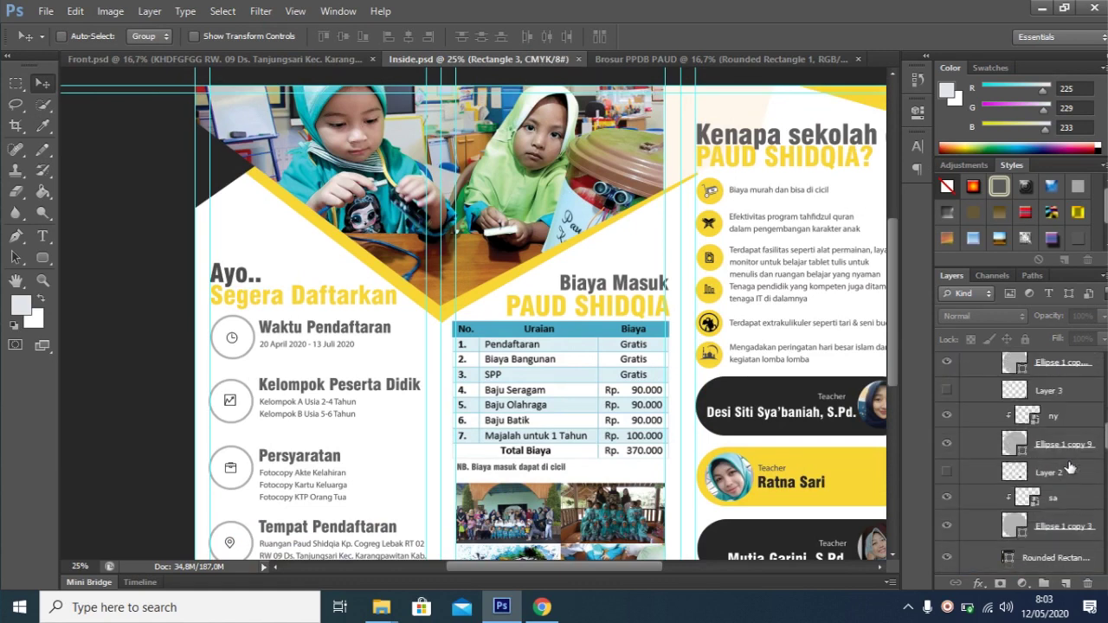
{"action": "scroll", "coordinate": [1070, 468], "scroll_direction": "up", "scroll_amount": 3}
{"action": "scroll", "coordinate": [1072, 468], "scroll_direction": "up", "scroll_amount": 3}
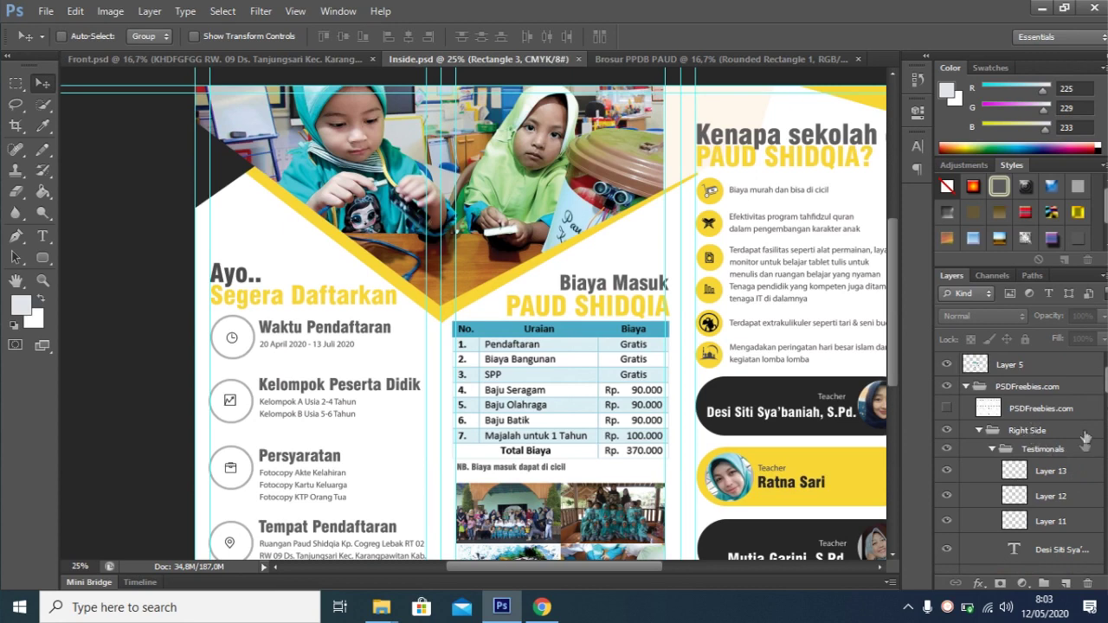
{"action": "scroll", "coordinate": [1071, 465], "scroll_direction": "down", "scroll_amount": 3}
{"action": "scroll", "coordinate": [1068, 467], "scroll_direction": "down", "scroll_amount": 2}
{"action": "scroll", "coordinate": [1065, 468], "scroll_direction": "down", "scroll_amount": 3}
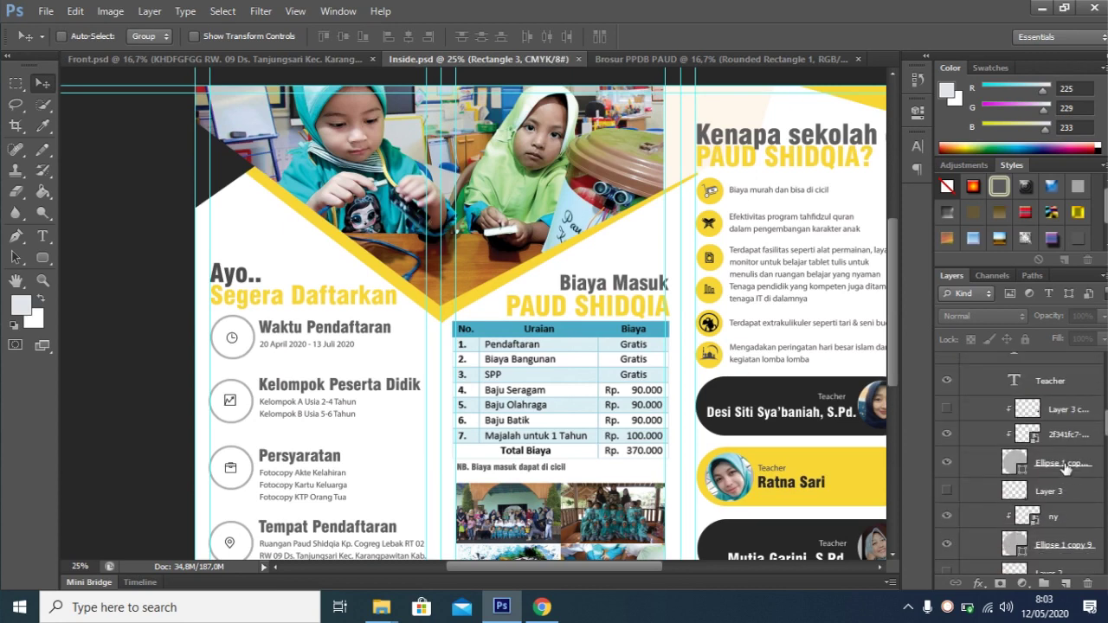
{"action": "scroll", "coordinate": [1065, 467], "scroll_direction": "up", "scroll_amount": 3}
{"action": "scroll", "coordinate": [1061, 464], "scroll_direction": "up", "scroll_amount": 3}
{"action": "scroll", "coordinate": [1053, 459], "scroll_direction": "up", "scroll_amount": 3}
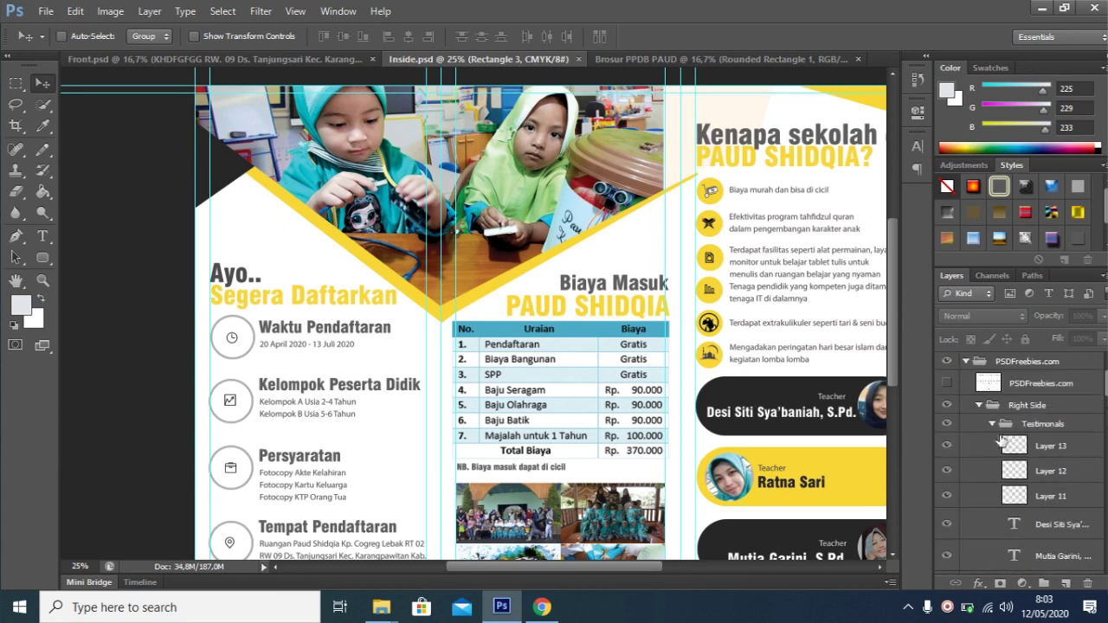
{"action": "left_click", "coordinate": [979, 405]}
{"action": "left_click", "coordinate": [1009, 433]}
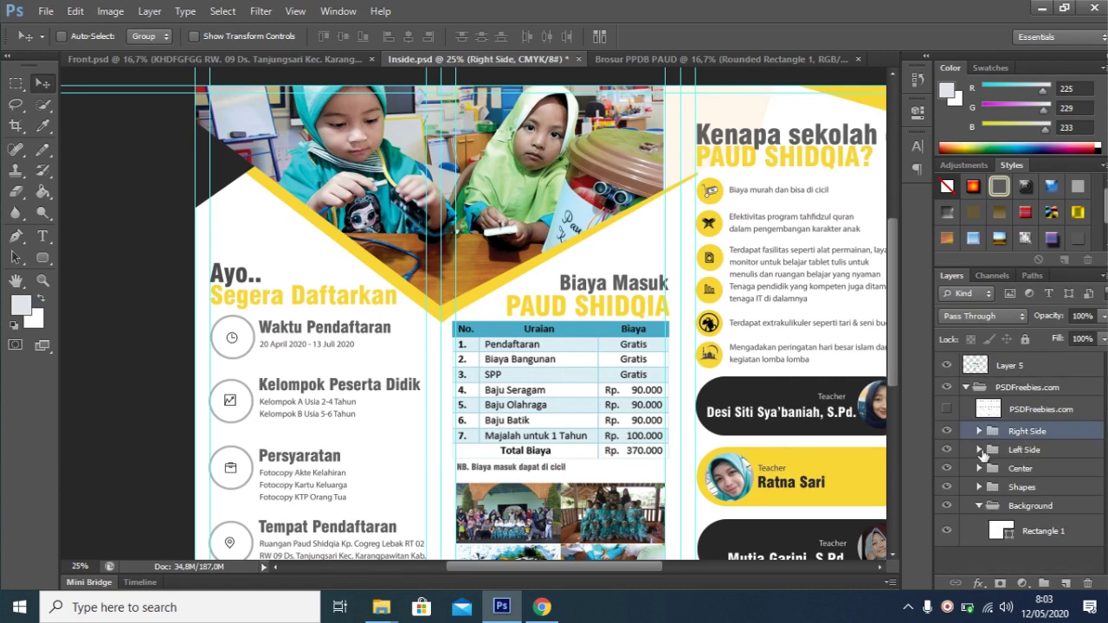
{"action": "left_click", "coordinate": [979, 449]}
{"action": "scroll", "coordinate": [1022, 455], "scroll_direction": "down", "scroll_amount": 2}
{"action": "scroll", "coordinate": [1057, 463], "scroll_direction": "down", "scroll_amount": 2}
{"action": "scroll", "coordinate": [1072, 474], "scroll_direction": "down", "scroll_amount": 3}
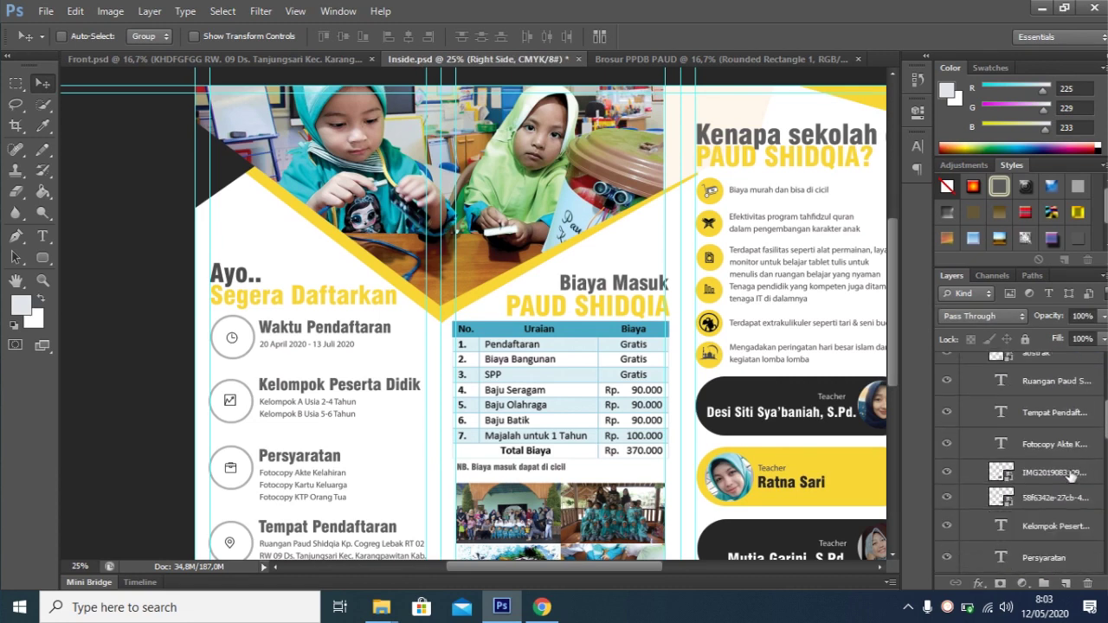
{"action": "scroll", "coordinate": [1065, 477], "scroll_direction": "down", "scroll_amount": 4}
{"action": "scroll", "coordinate": [1056, 481], "scroll_direction": "down", "scroll_amount": 2}
{"action": "scroll", "coordinate": [1057, 481], "scroll_direction": "down", "scroll_amount": 2}
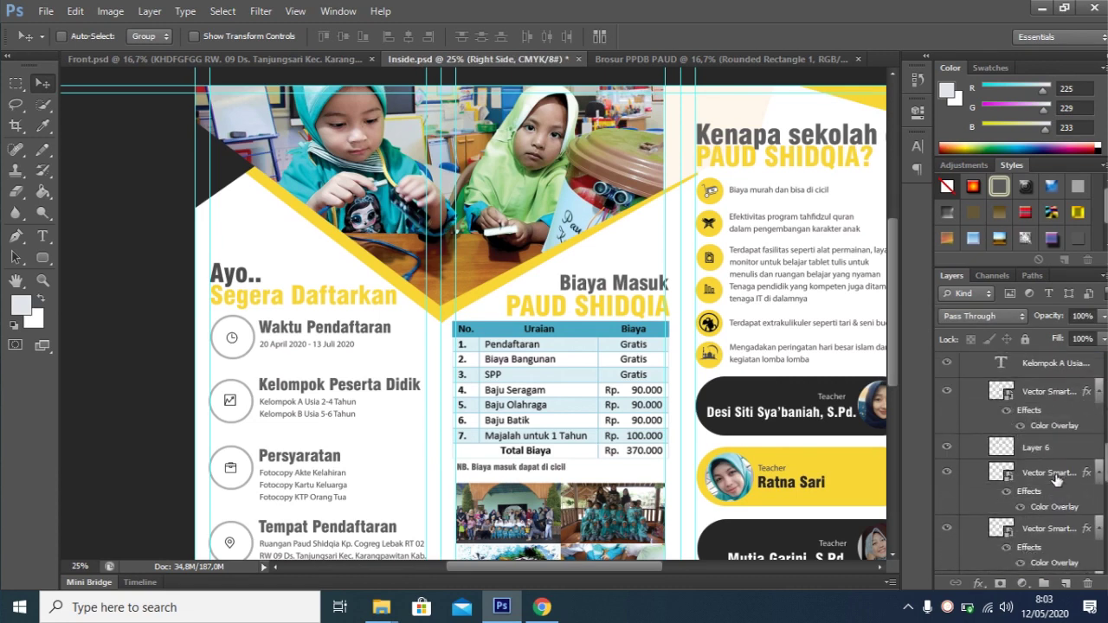
{"action": "scroll", "coordinate": [1055, 479], "scroll_direction": "down", "scroll_amount": 2}
{"action": "scroll", "coordinate": [1054, 480], "scroll_direction": "down", "scroll_amount": 2}
{"action": "scroll", "coordinate": [1053, 478], "scroll_direction": "down", "scroll_amount": 2}
{"action": "scroll", "coordinate": [1054, 480], "scroll_direction": "down", "scroll_amount": 2}
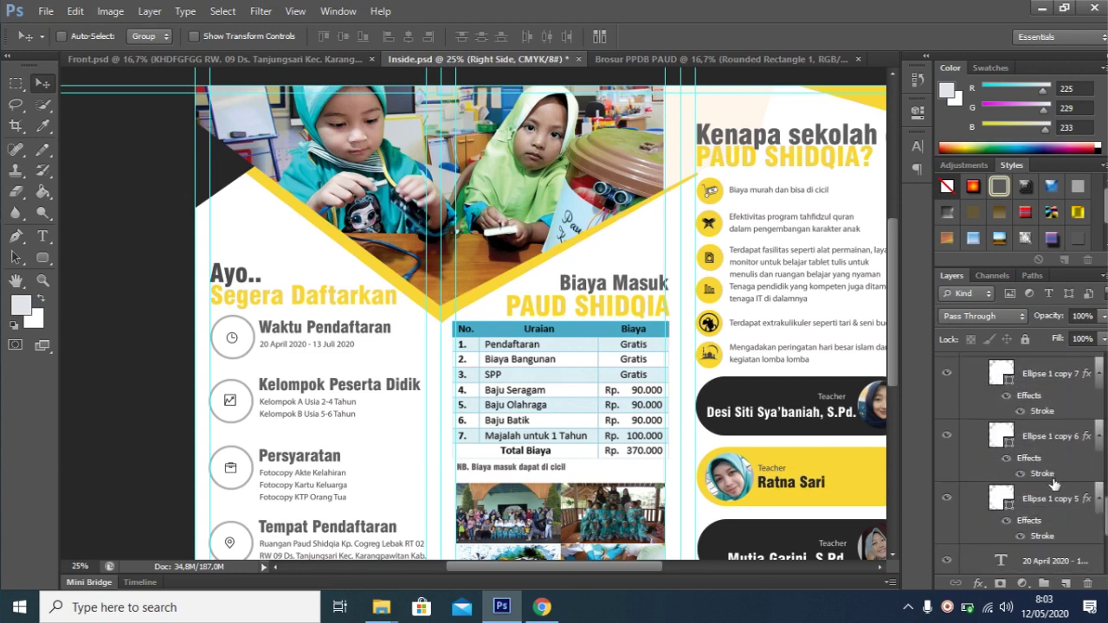
{"action": "scroll", "coordinate": [1055, 484], "scroll_direction": "down", "scroll_amount": 2}
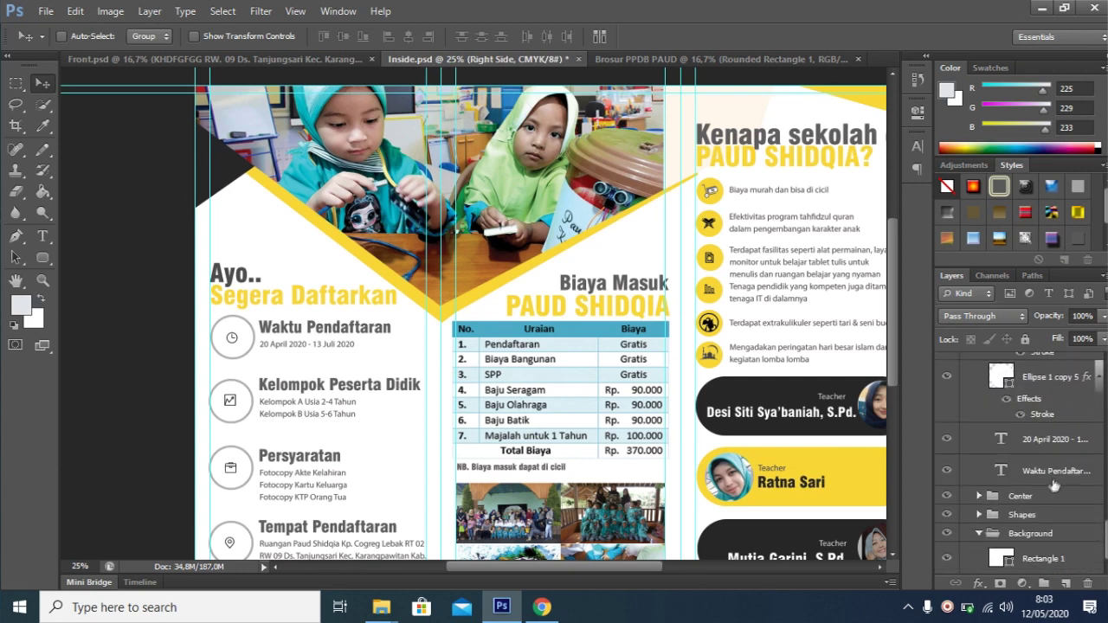
{"action": "left_click", "coordinate": [983, 535]}
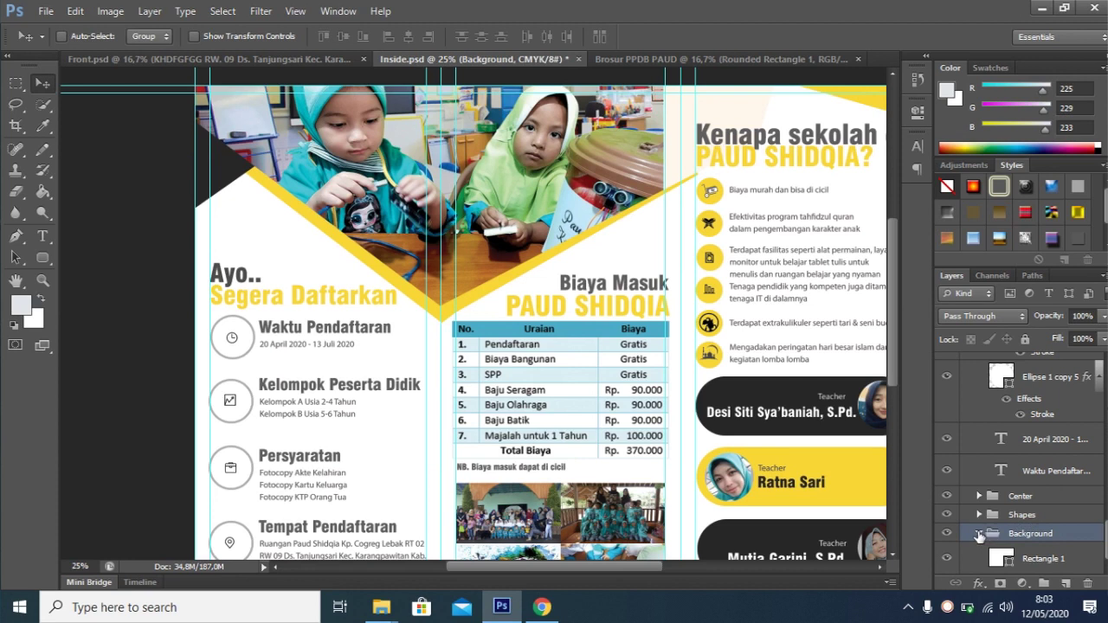
{"action": "left_click", "coordinate": [979, 534]}
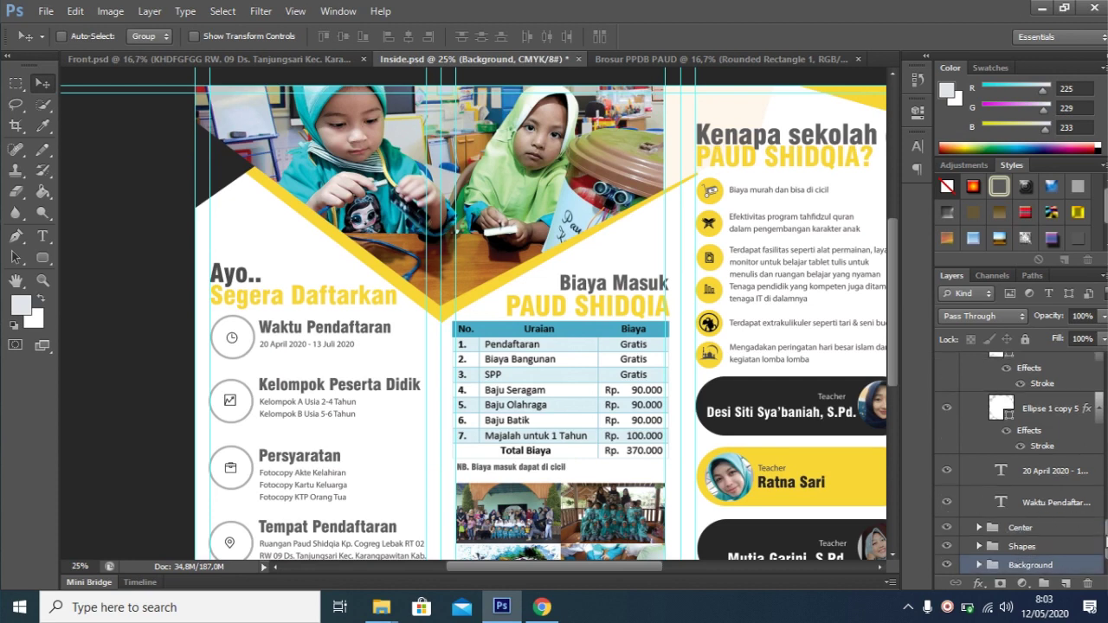
{"action": "left_click", "coordinate": [980, 565]}
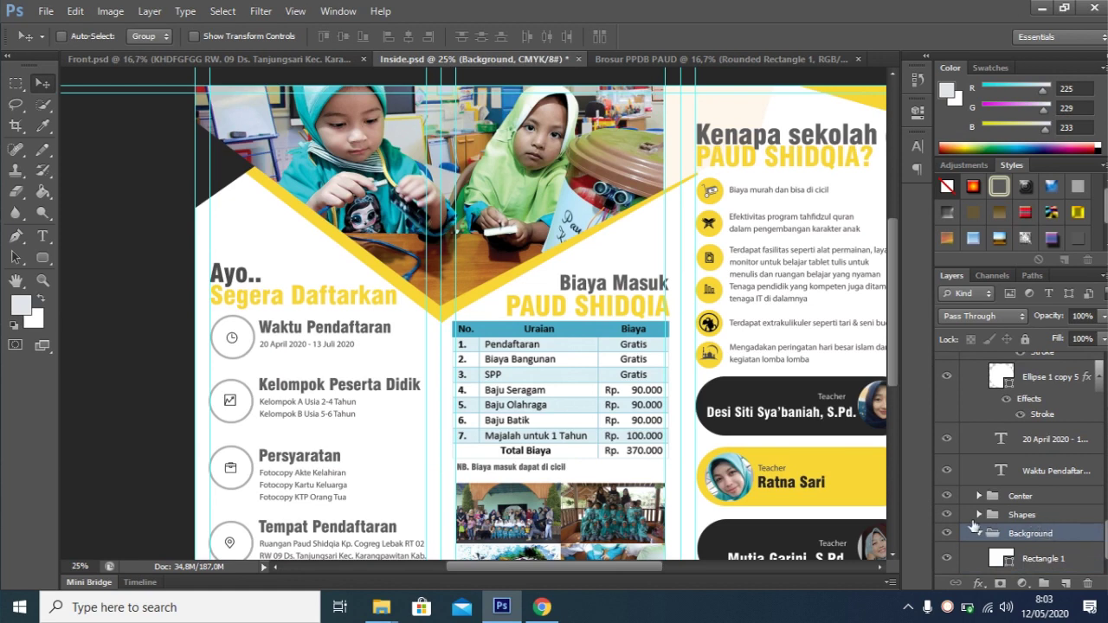
{"action": "left_click", "coordinate": [980, 515]}
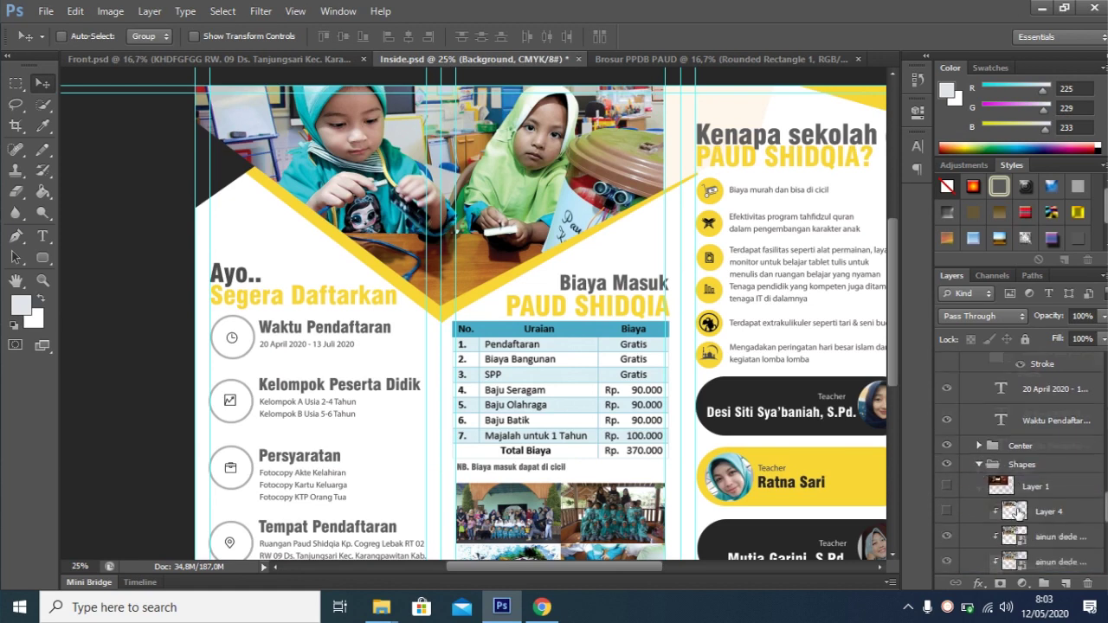
{"action": "scroll", "coordinate": [1030, 511], "scroll_direction": "down", "scroll_amount": 3}
{"action": "left_click", "coordinate": [1055, 513]}
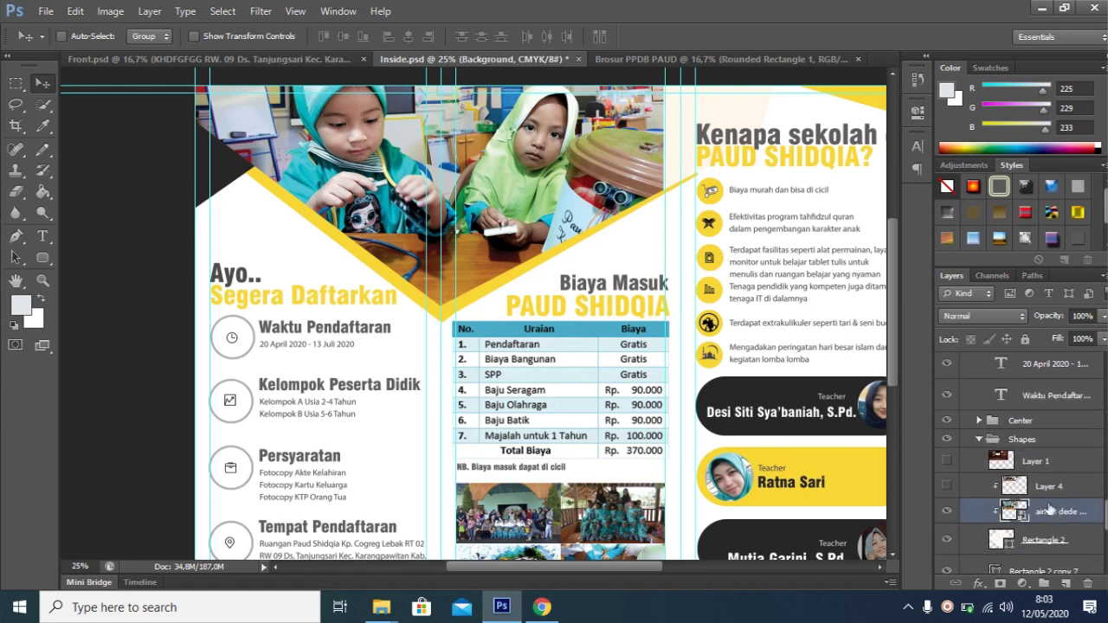
{"action": "left_click", "coordinate": [946, 513]}
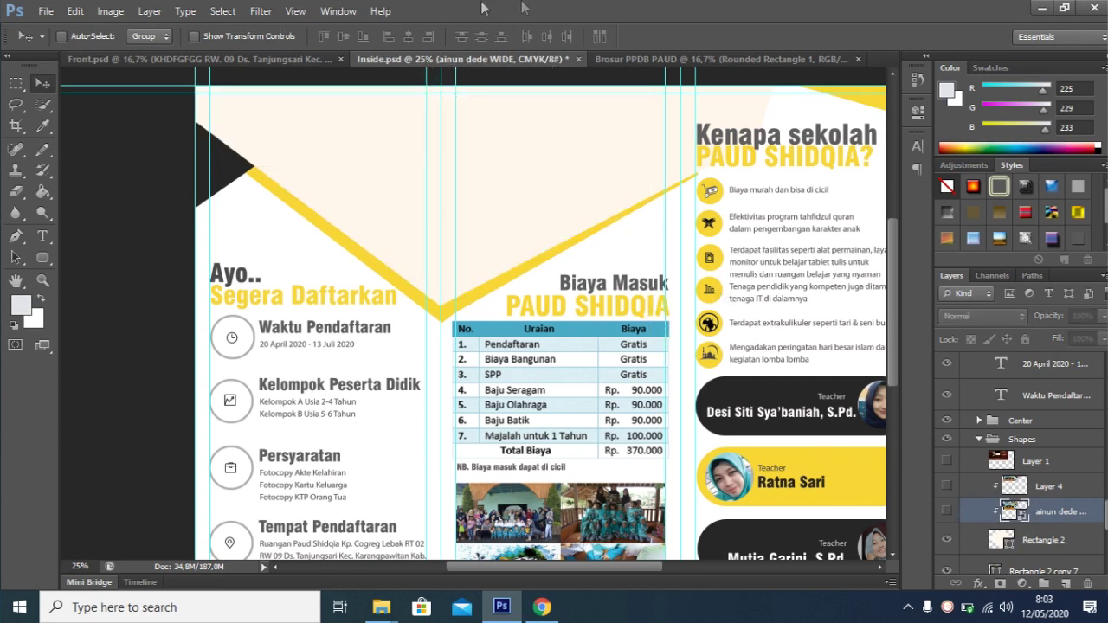
{"action": "scroll", "coordinate": [607, 277], "scroll_direction": "down", "scroll_amount": 2}
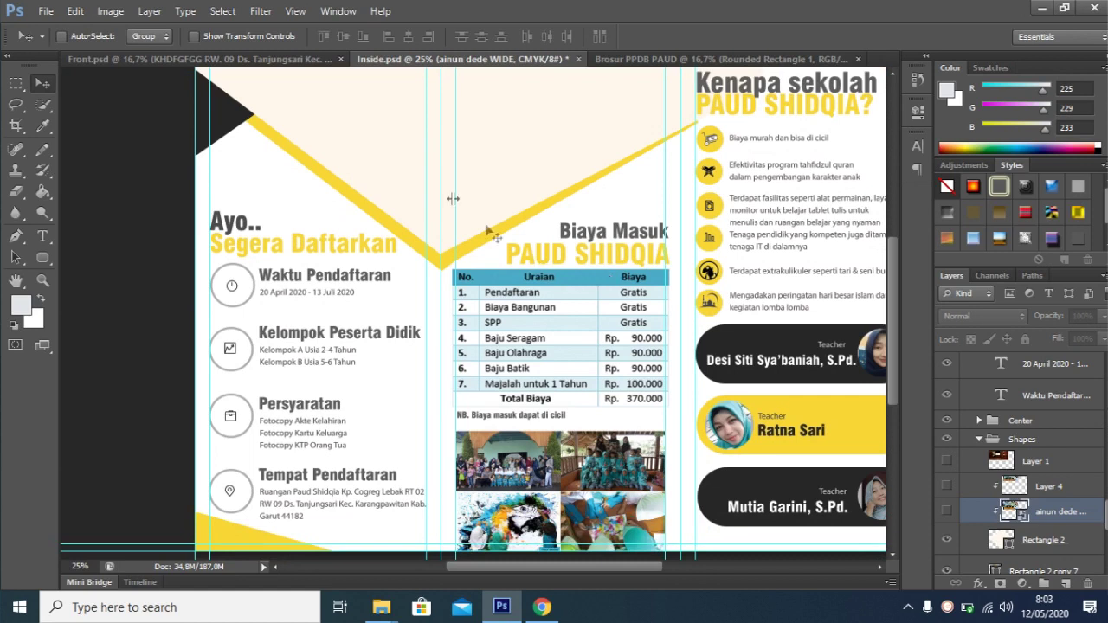
{"action": "scroll", "coordinate": [662, 438], "scroll_direction": "down", "scroll_amount": 2}
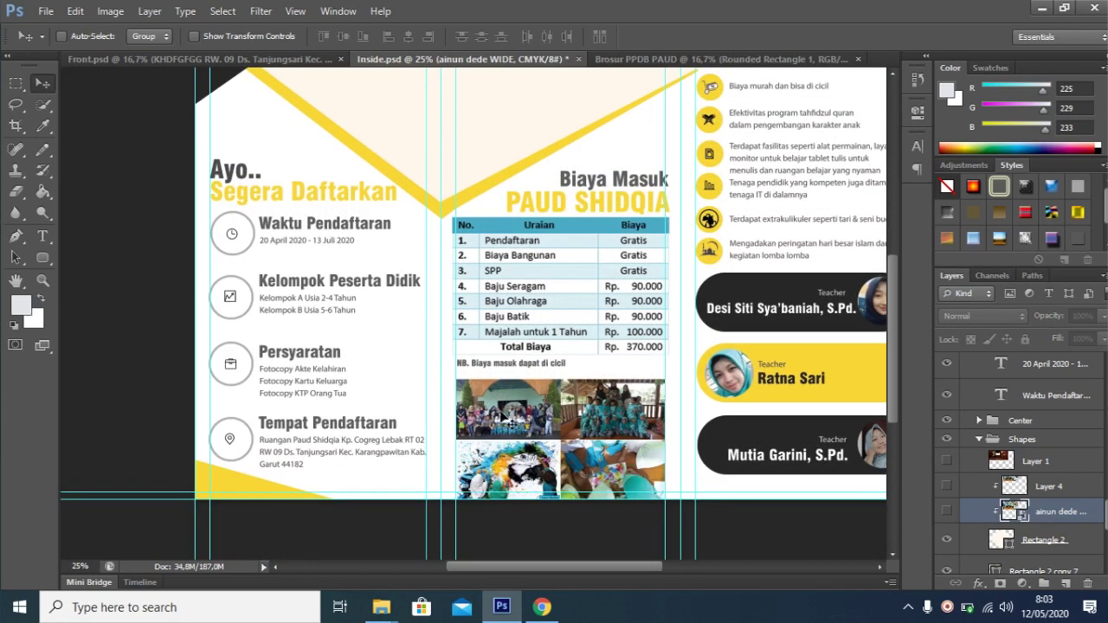
{"action": "left_click", "coordinate": [948, 514]}
{"action": "left_click", "coordinate": [947, 512]}
Check the Inside spread layout, then switch to the Front.psd document.
{"action": "scroll", "coordinate": [601, 321], "scroll_direction": "up", "scroll_amount": 1}
{"action": "scroll", "coordinate": [606, 322], "scroll_direction": "up", "scroll_amount": 2}
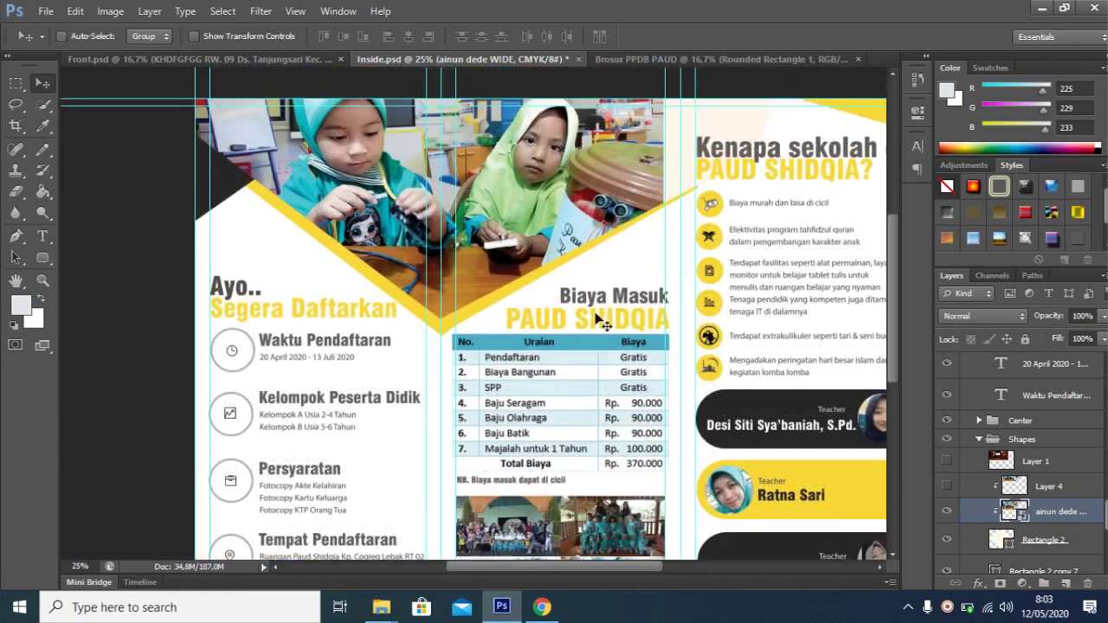
{"action": "scroll", "coordinate": [611, 322], "scroll_direction": "up", "scroll_amount": 3}
{"action": "scroll", "coordinate": [613, 322], "scroll_direction": "up", "scroll_amount": 2}
{"action": "scroll", "coordinate": [616, 324], "scroll_direction": "down", "scroll_amount": 2}
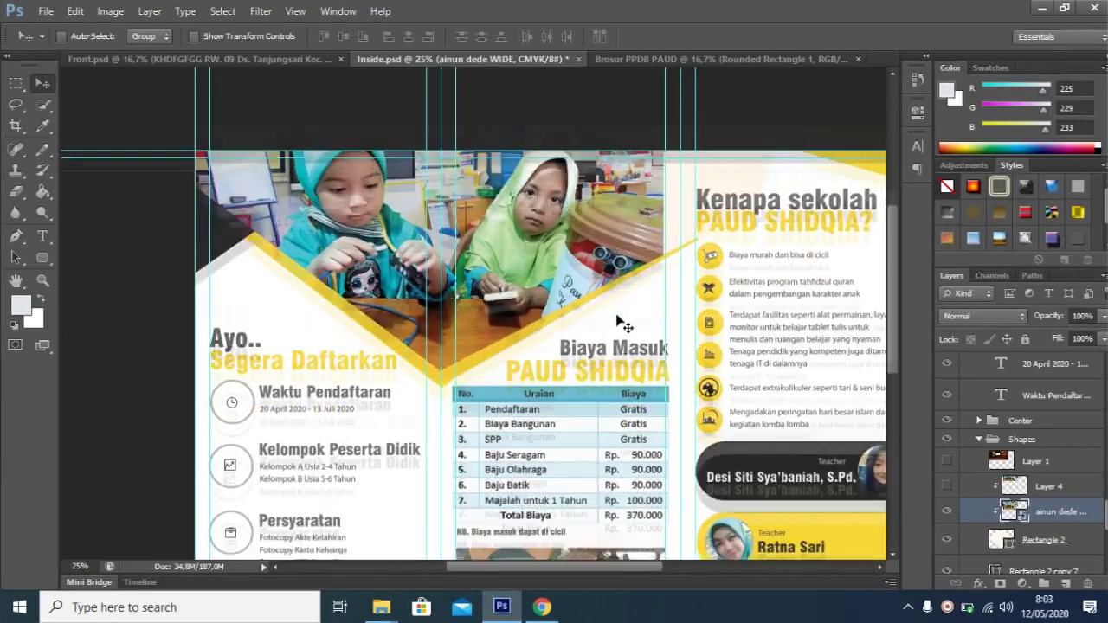
{"action": "scroll", "coordinate": [618, 322], "scroll_direction": "down", "scroll_amount": 1}
{"action": "scroll", "coordinate": [651, 468], "scroll_direction": "down", "scroll_amount": 4}
{"action": "scroll", "coordinate": [651, 469], "scroll_direction": "down", "scroll_amount": 1}
{"action": "left_click_drag", "start_coordinate": [620, 568], "coordinate": [653, 567]}
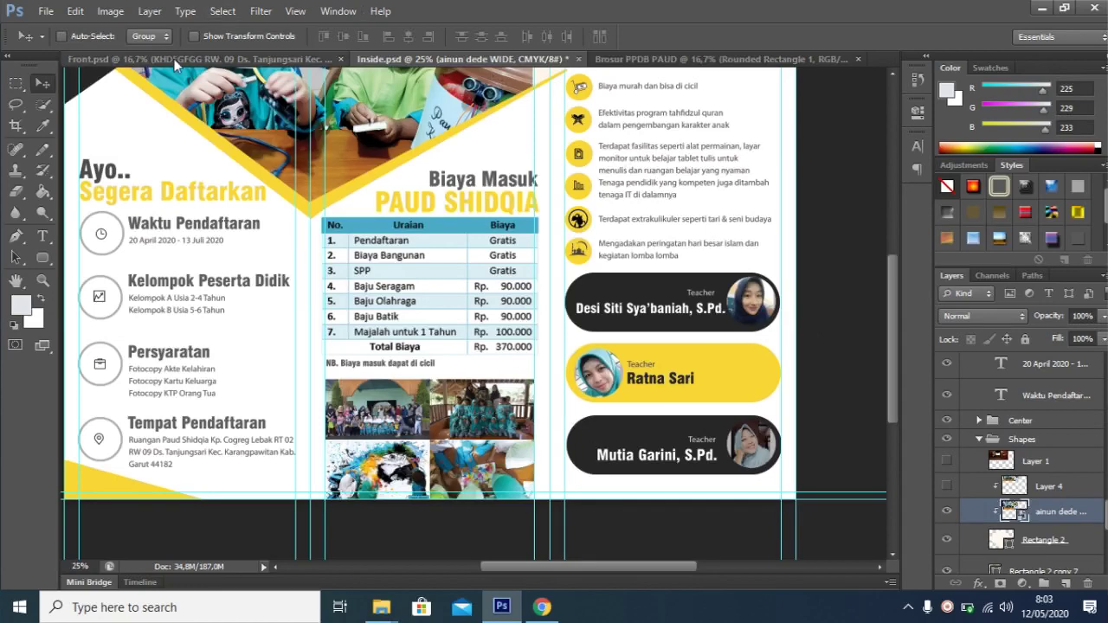
{"action": "left_click", "coordinate": [173, 61]}
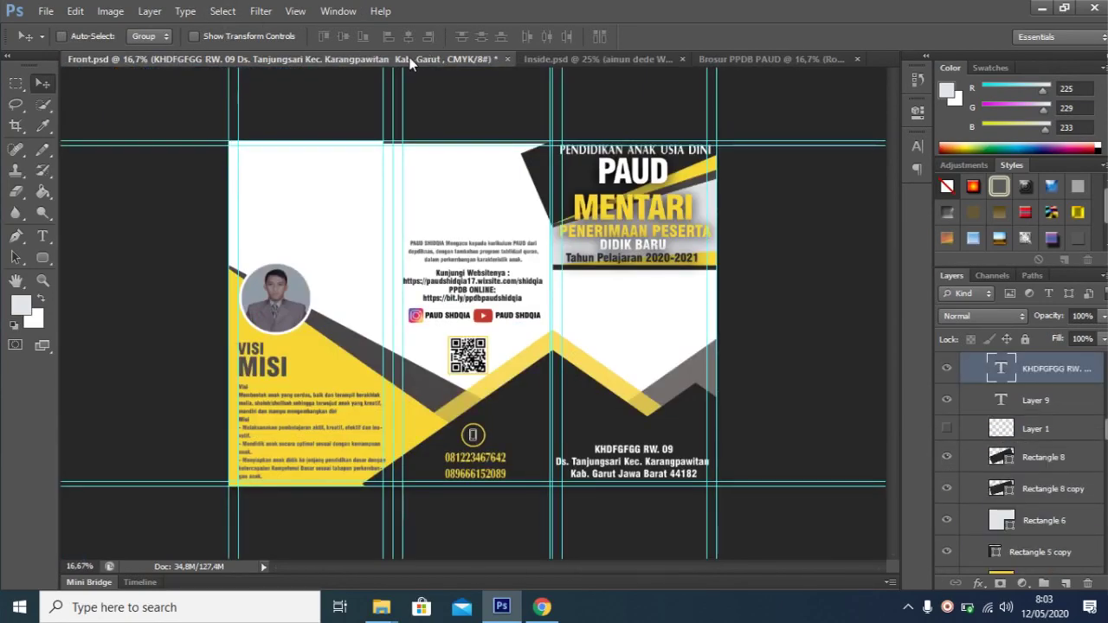
{"action": "mouse_move", "coordinate": [381, 607]}
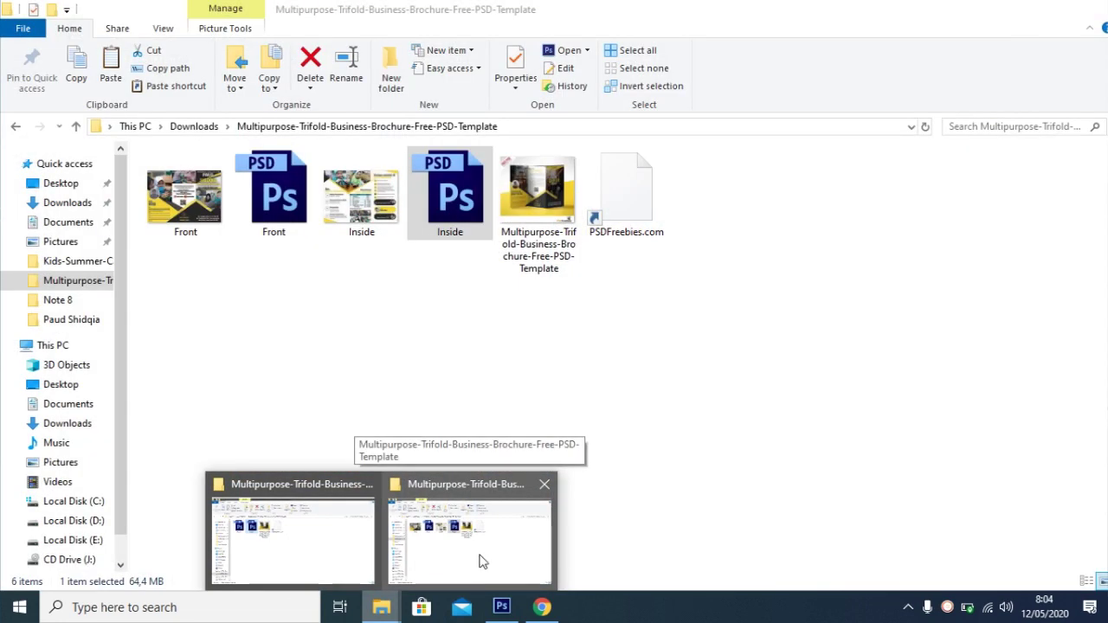
Open the Inside JPG preview from the brochure template folder in Windows Photo Viewer.
{"action": "left_click", "coordinate": [482, 562]}
{"action": "left_click", "coordinate": [194, 202]}
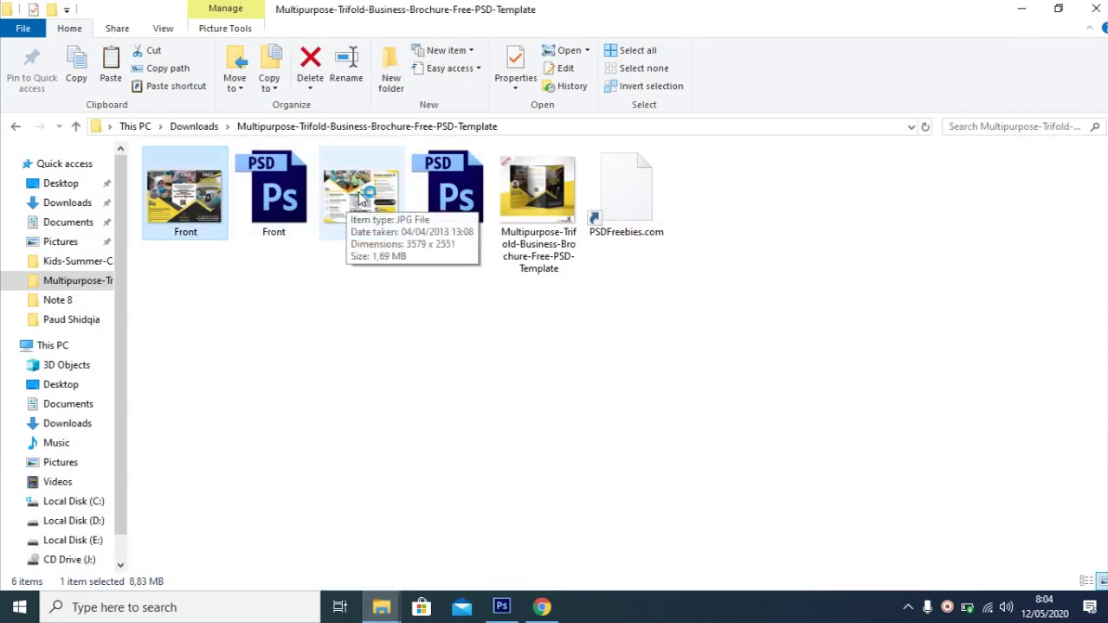
{"action": "left_click", "coordinate": [362, 200]}
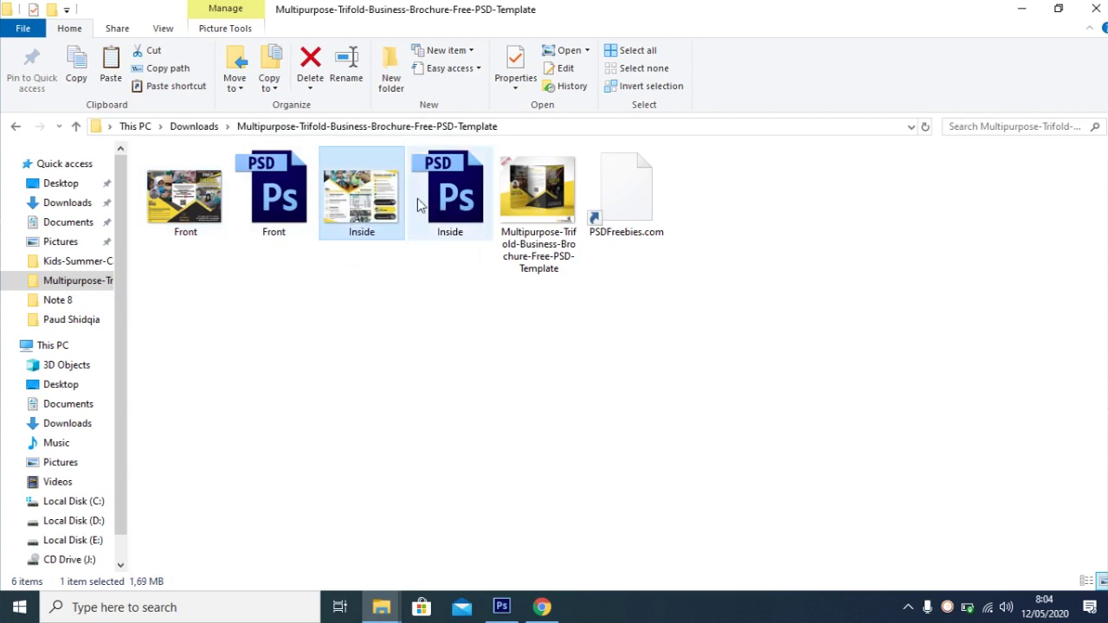
{"action": "double_click", "coordinate": [362, 195]}
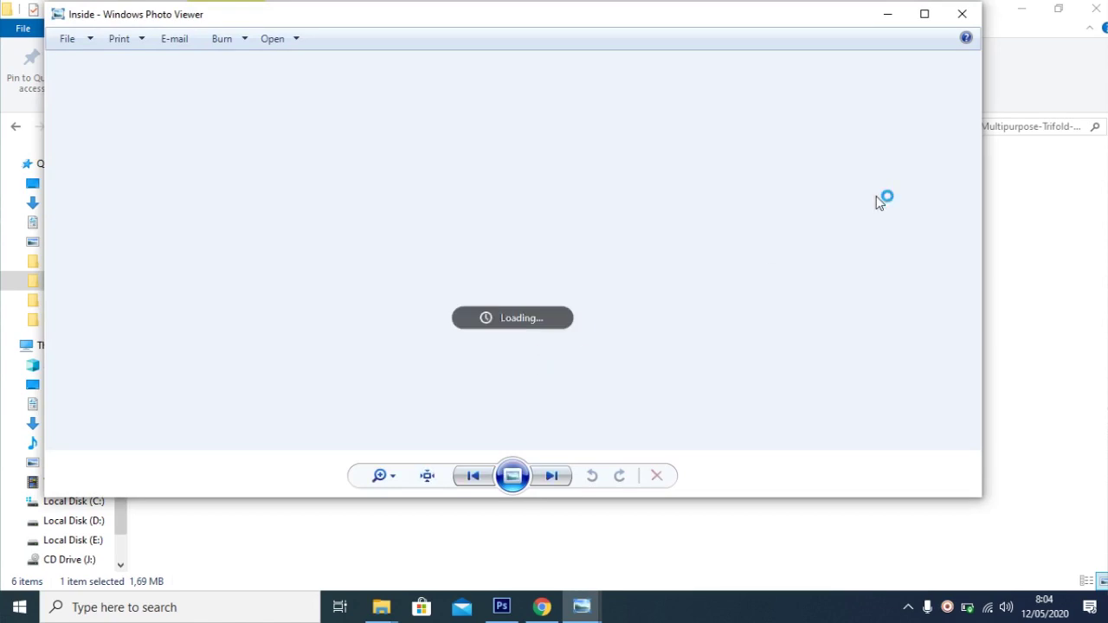
Show the brochure images as a maximized slideshow, then return to Photoshop's Front design.
{"action": "left_click", "coordinate": [926, 15]}
{"action": "left_click", "coordinate": [557, 562]}
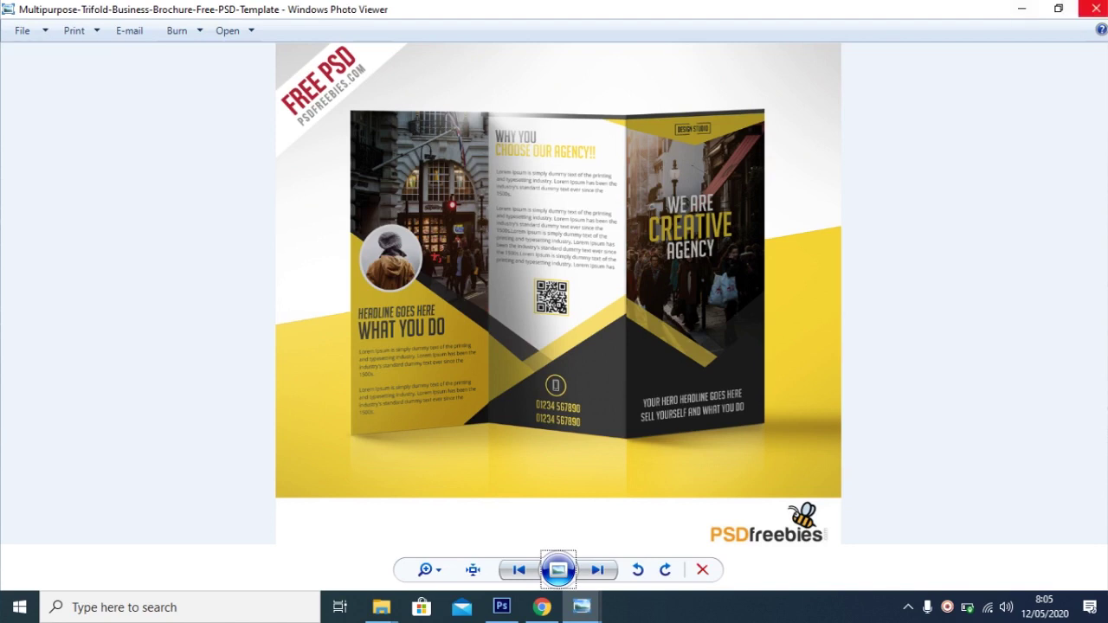
{"action": "left_click", "coordinate": [1023, 14]}
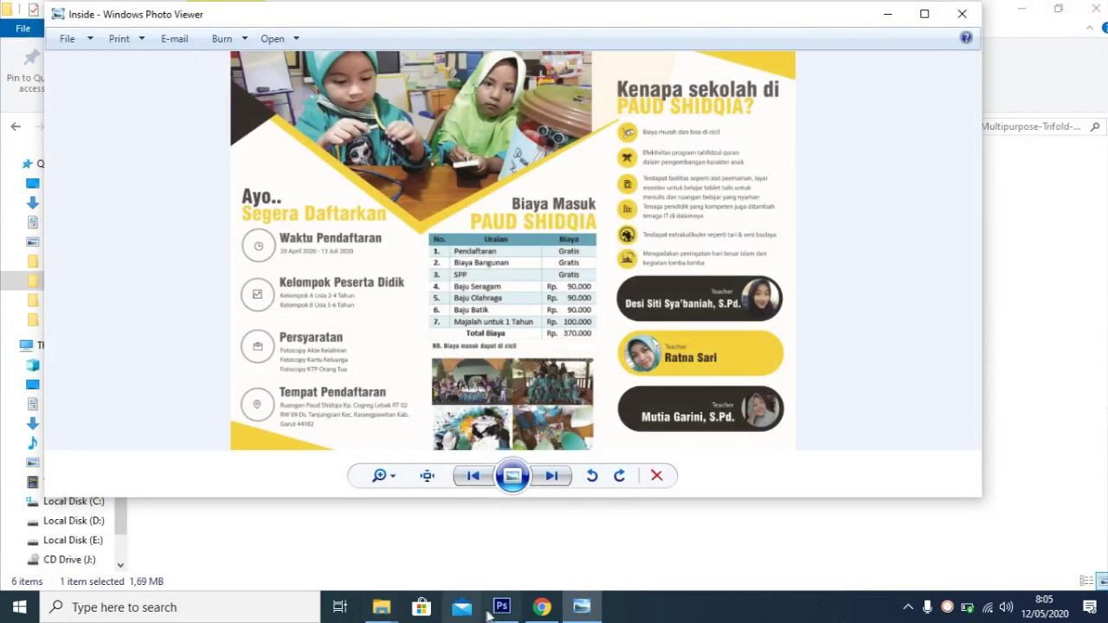
{"action": "left_click", "coordinate": [502, 607]}
{"action": "left_click", "coordinate": [46, 10]}
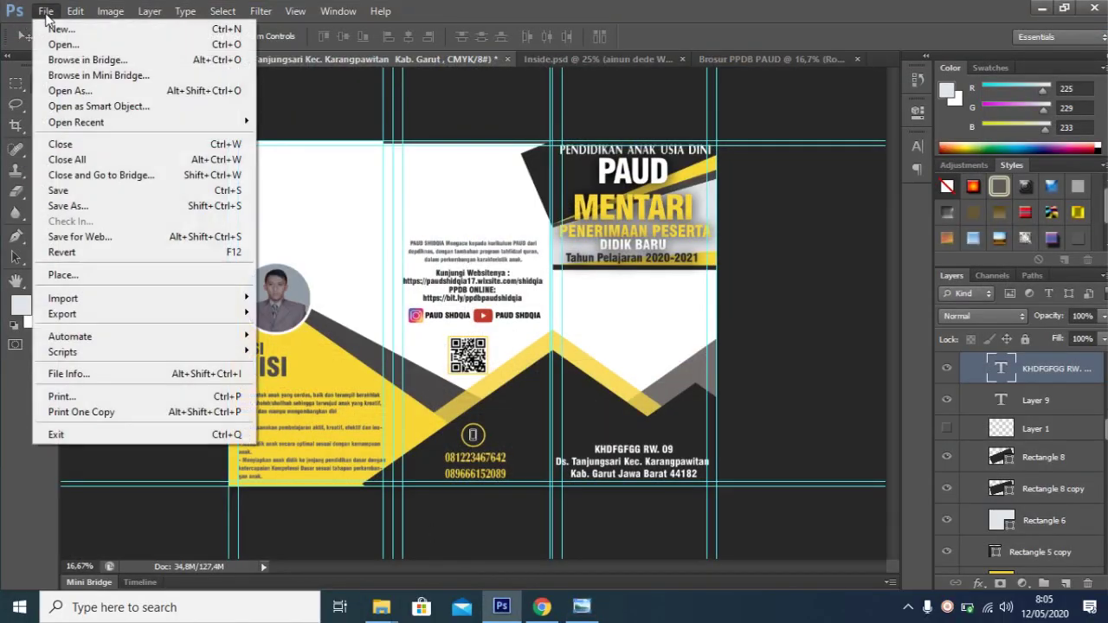
{"action": "left_click", "coordinate": [125, 208]}
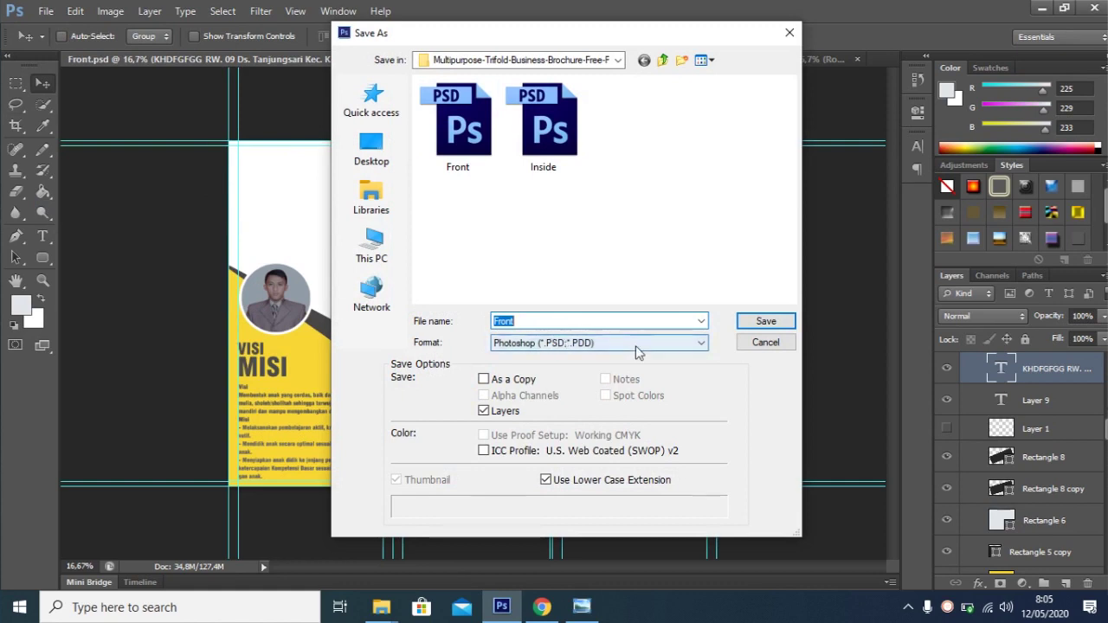
{"action": "left_click", "coordinate": [626, 343]}
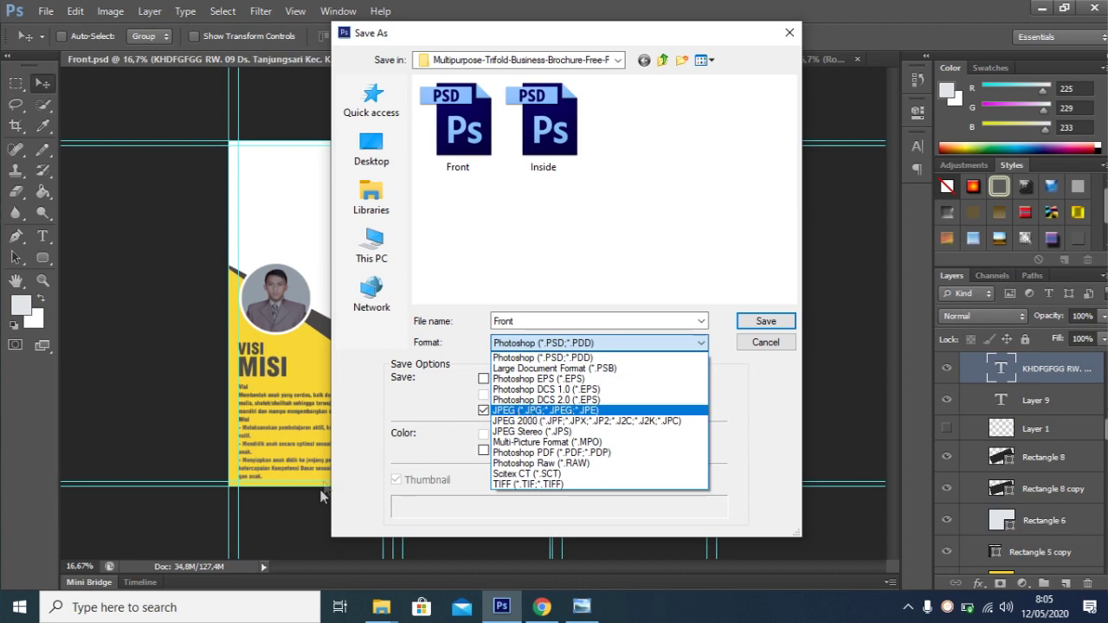
{"action": "left_click", "coordinate": [379, 609]}
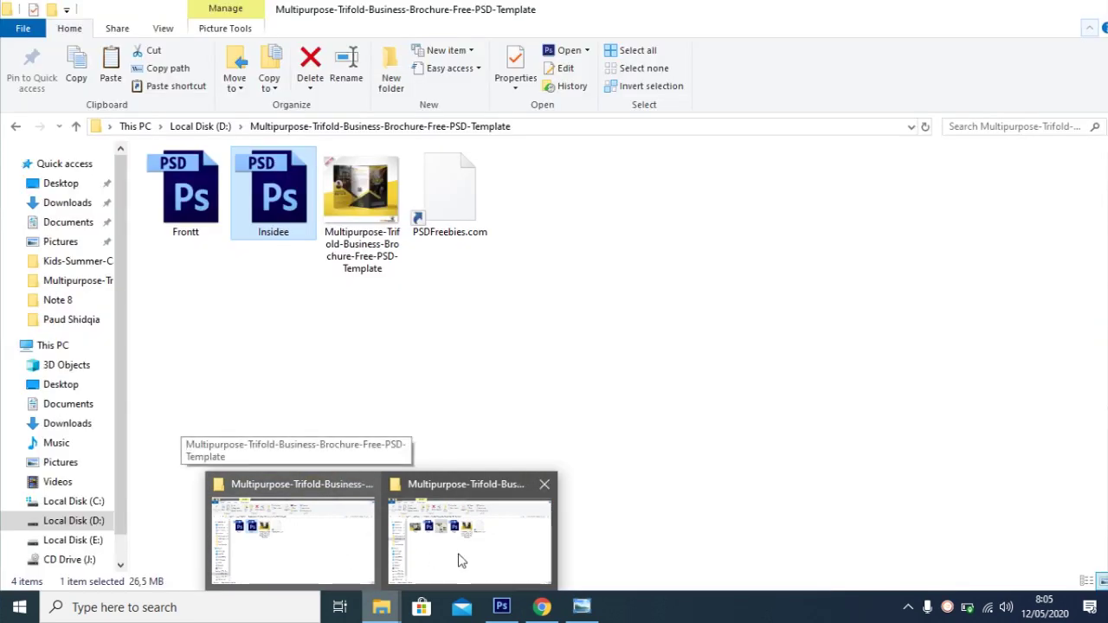
{"action": "left_click", "coordinate": [460, 559]}
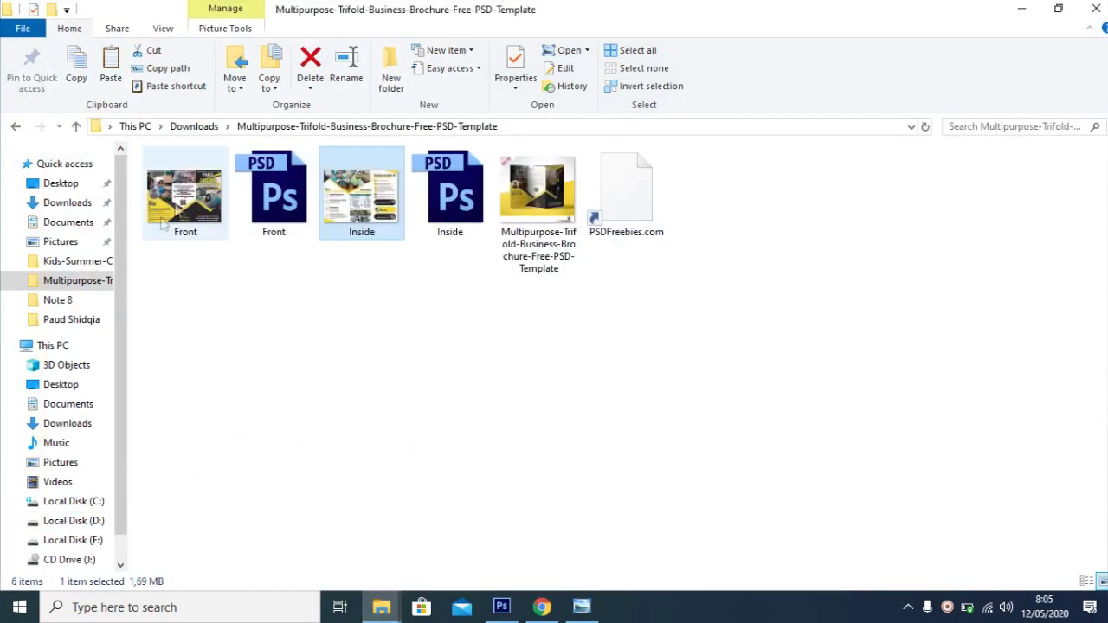
{"action": "left_click", "coordinate": [1024, 10]}
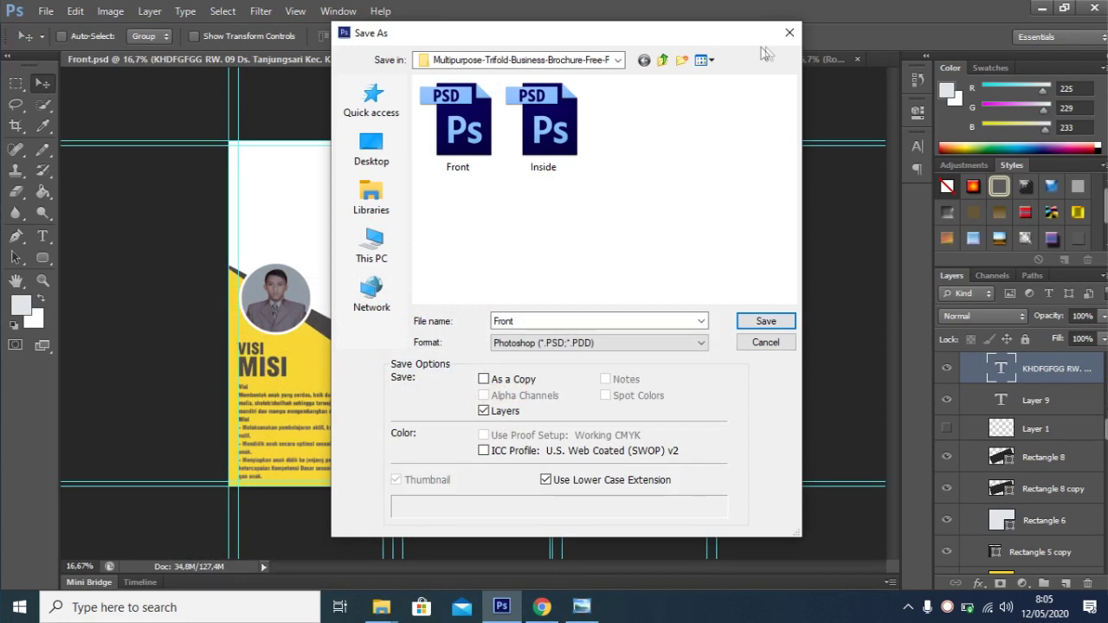
{"action": "left_click", "coordinate": [788, 33]}
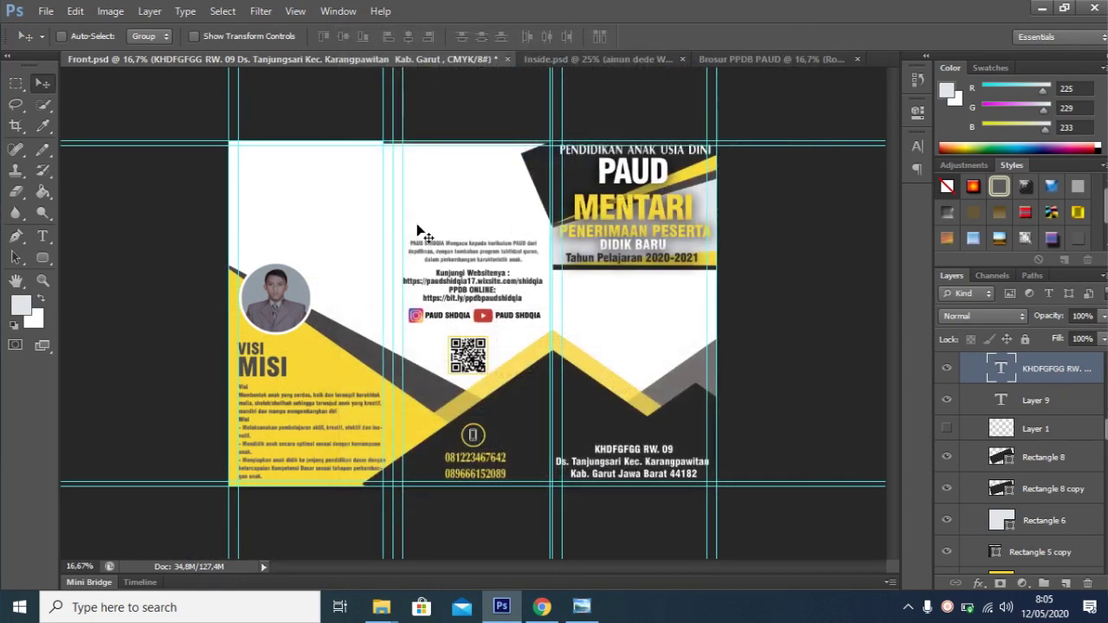